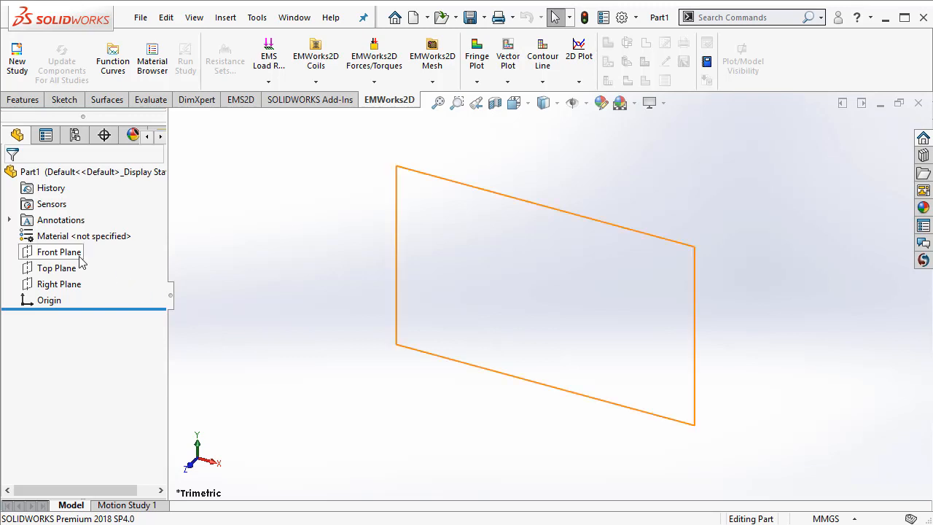
# Step: Start a sketch on the Top Plane and draw a vertical centerline passing through the origin
pyautogui.rightClick(70, 275)
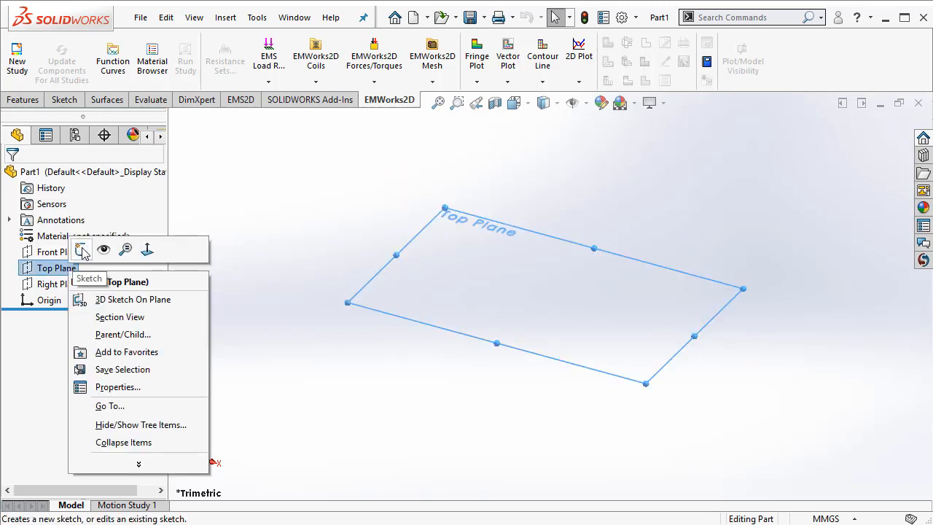
pyautogui.click(78, 249)
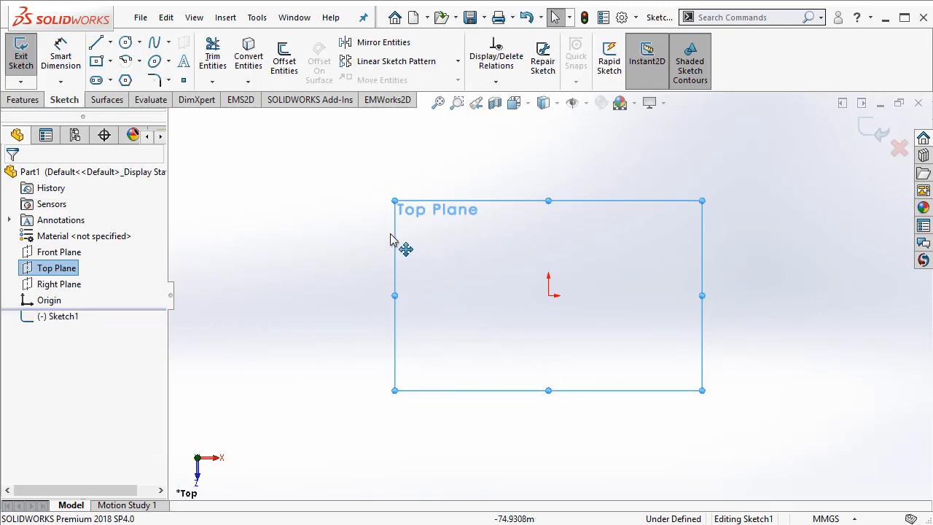
pyautogui.click(111, 44)
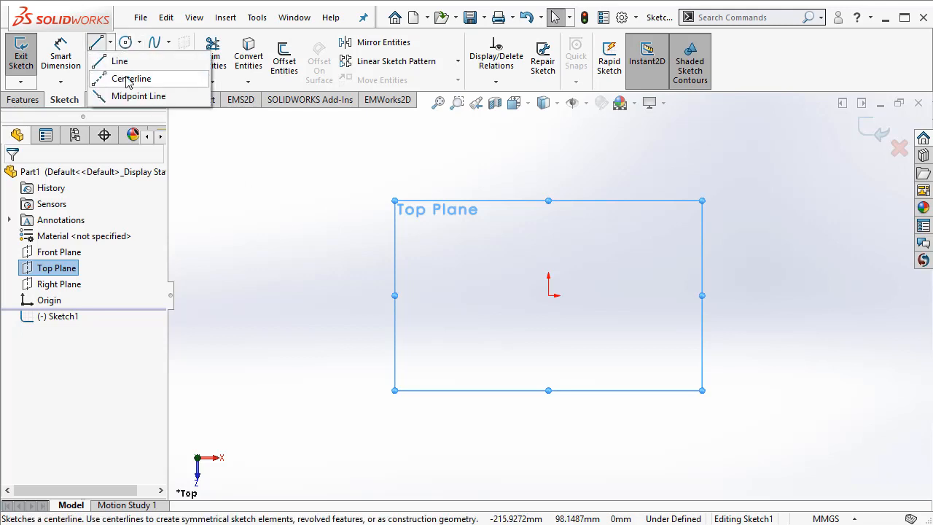
pyautogui.click(124, 78)
pyautogui.click(548, 143)
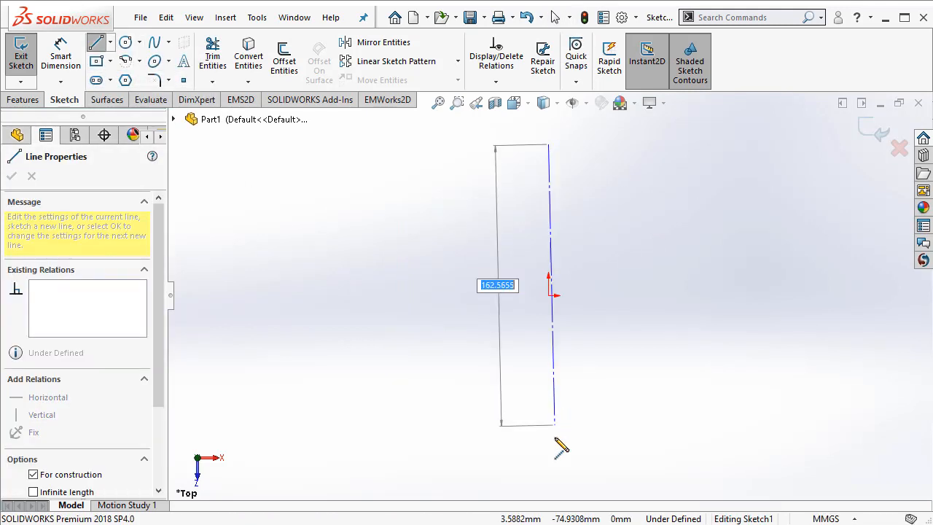
pyautogui.click(548, 472)
pyautogui.press('Escape')
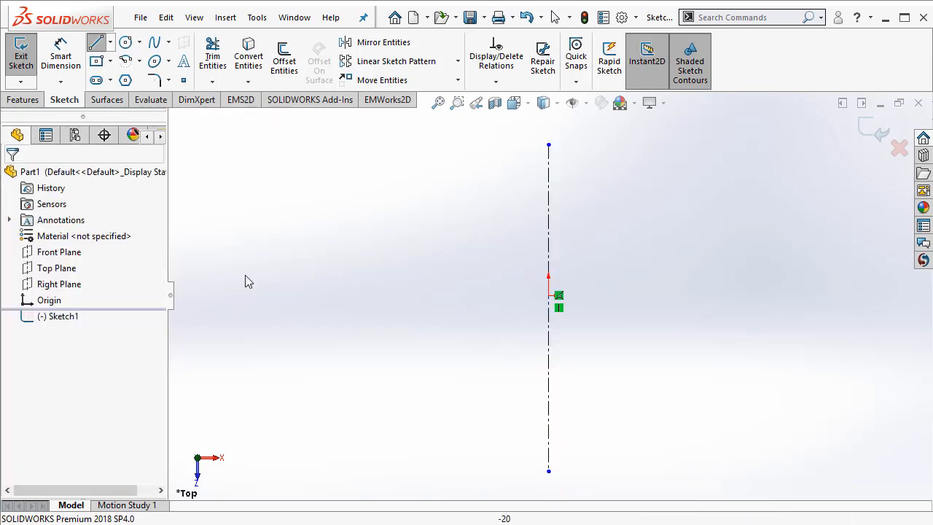
# Step: Draw a horizontal centerline about 205 mm long through the origin, extending mostly to the right of the vertical centerline
pyautogui.click(111, 44)
pyautogui.click(130, 82)
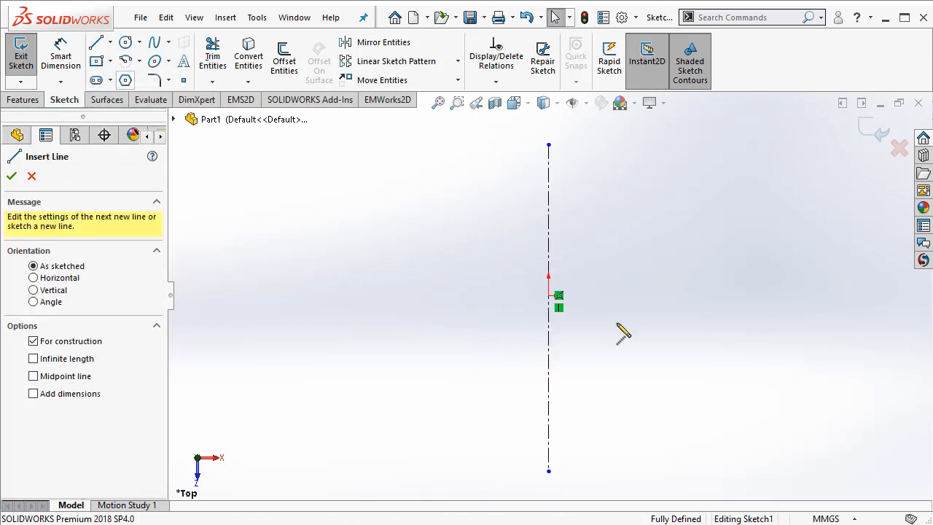
pyautogui.click(492, 295)
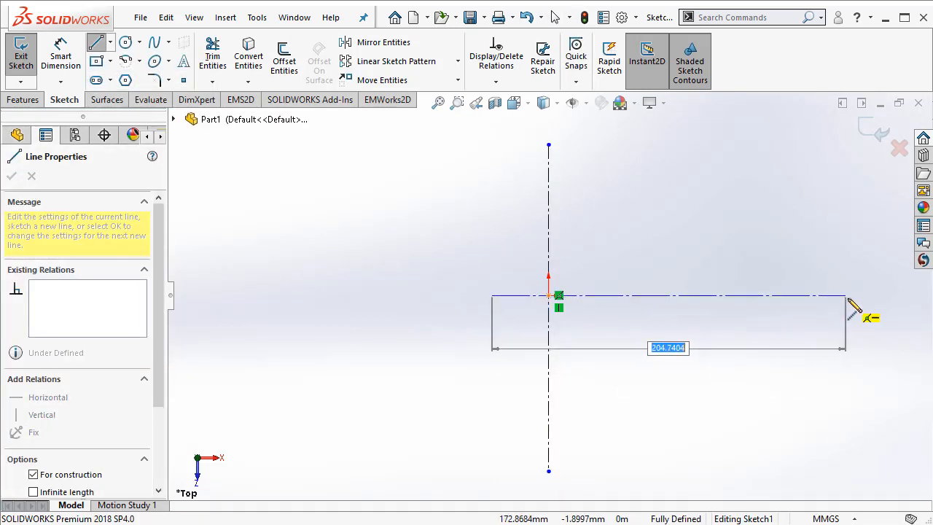
pyautogui.click(848, 295)
pyautogui.press('Escape')
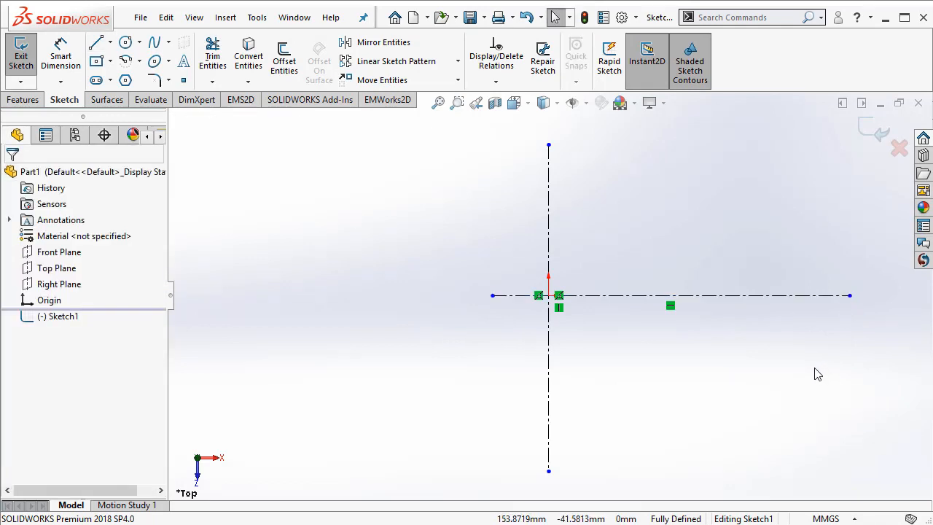
# Step: Sketch a corner rectangle about 31 mm wide with its left side on the vertical centerline, spanning the horizontal centerline
pyautogui.click(110, 61)
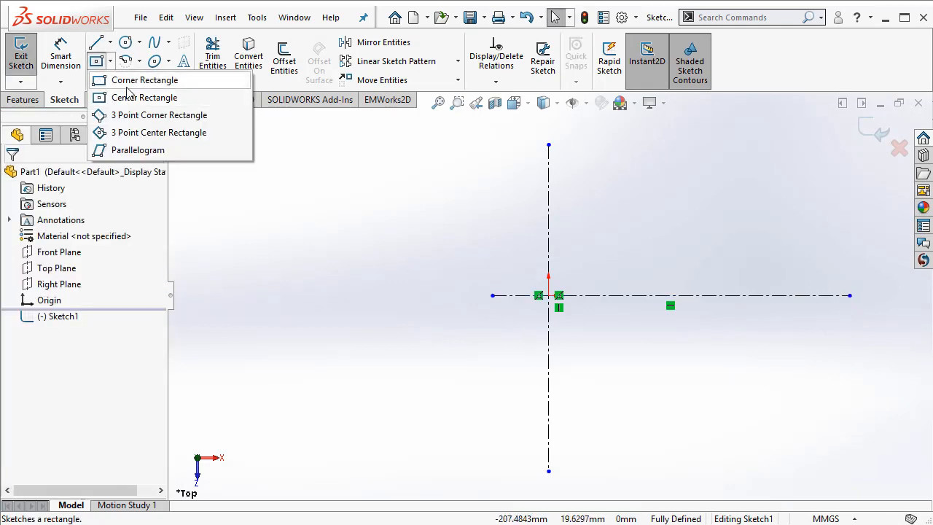
pyautogui.click(129, 80)
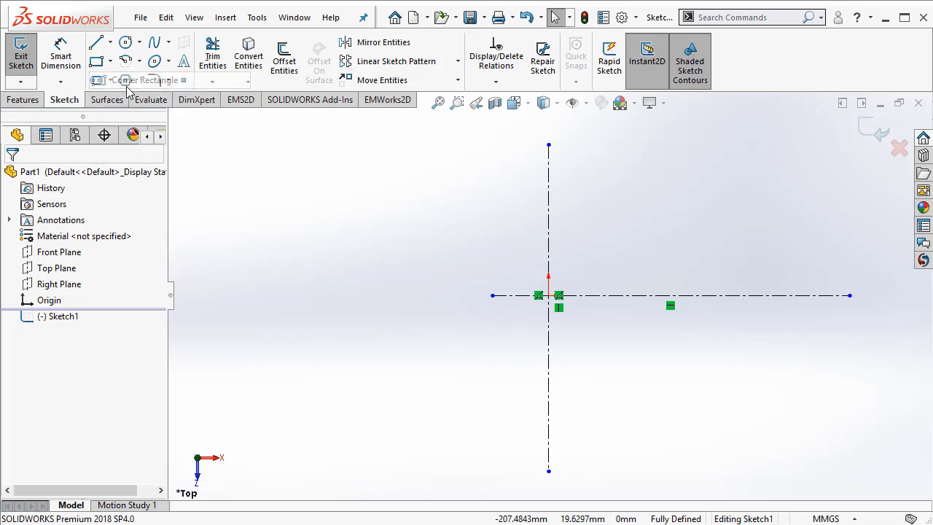
pyautogui.click(547, 200)
pyautogui.click(602, 403)
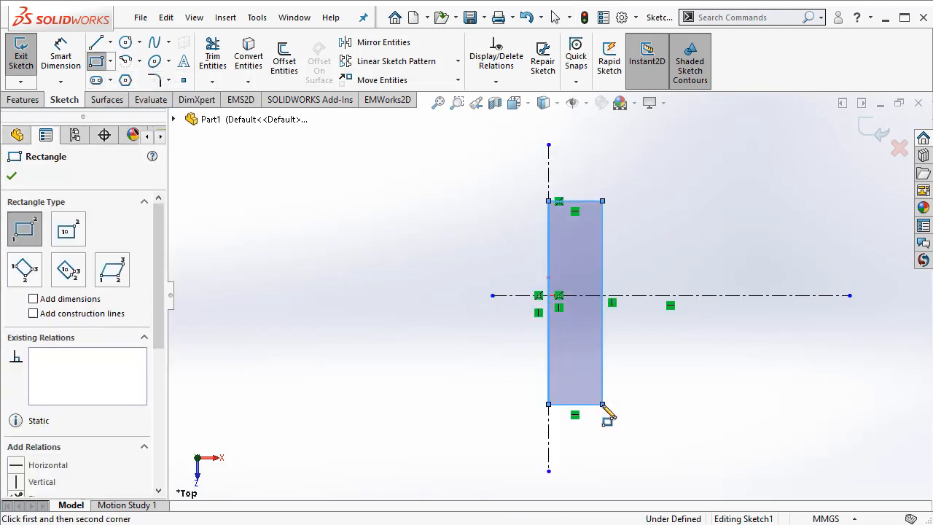
pyautogui.press('Escape')
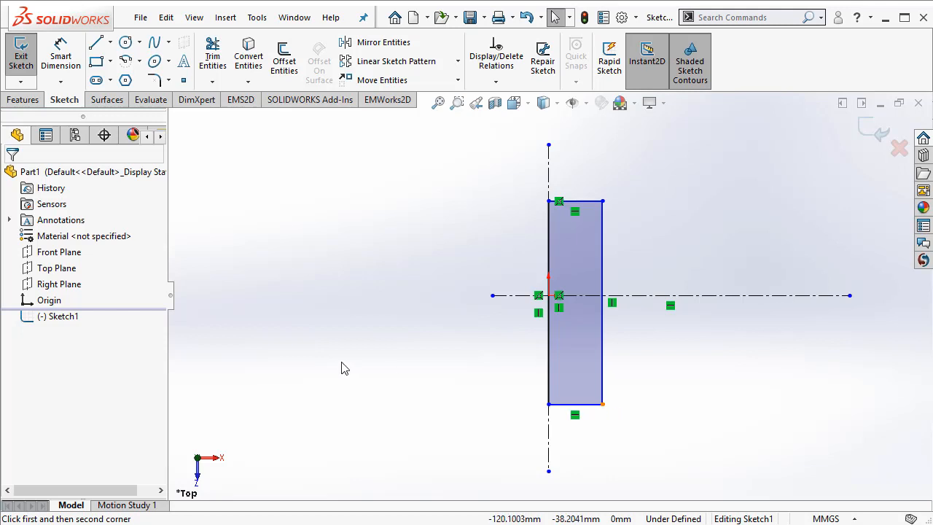
# Step: Dimension the distance from the horizontal centerline to the rectangle's top edge and set it to 10 mm
pyautogui.click(58, 62)
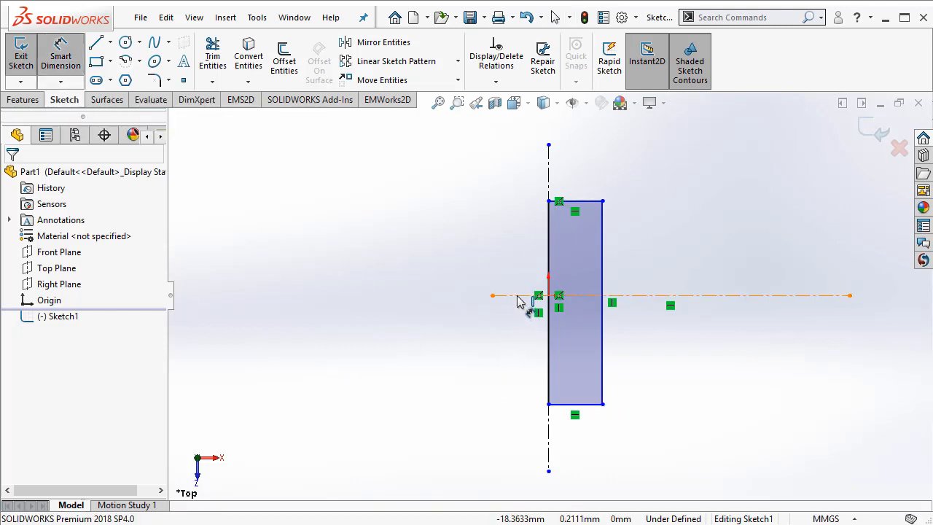
pyautogui.click(517, 295)
pyautogui.click(565, 201)
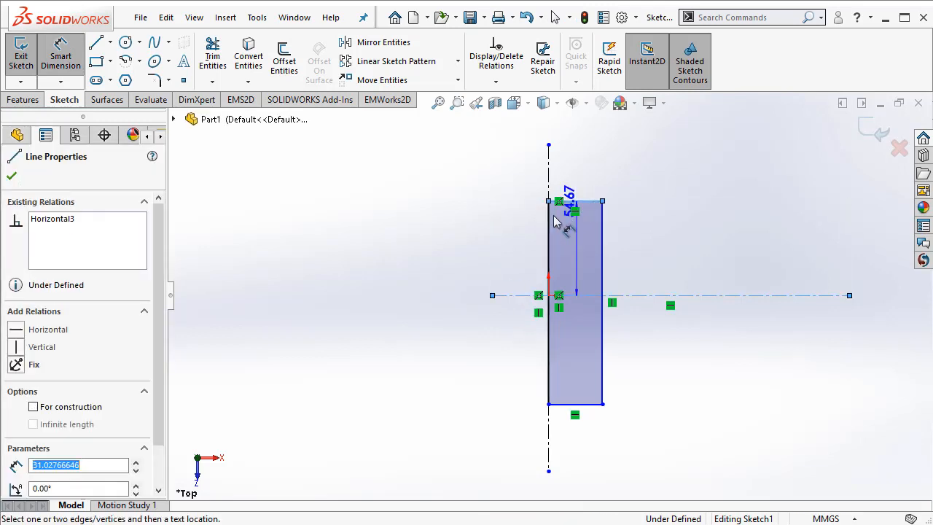
pyautogui.click(499, 248)
pyautogui.click(498, 248)
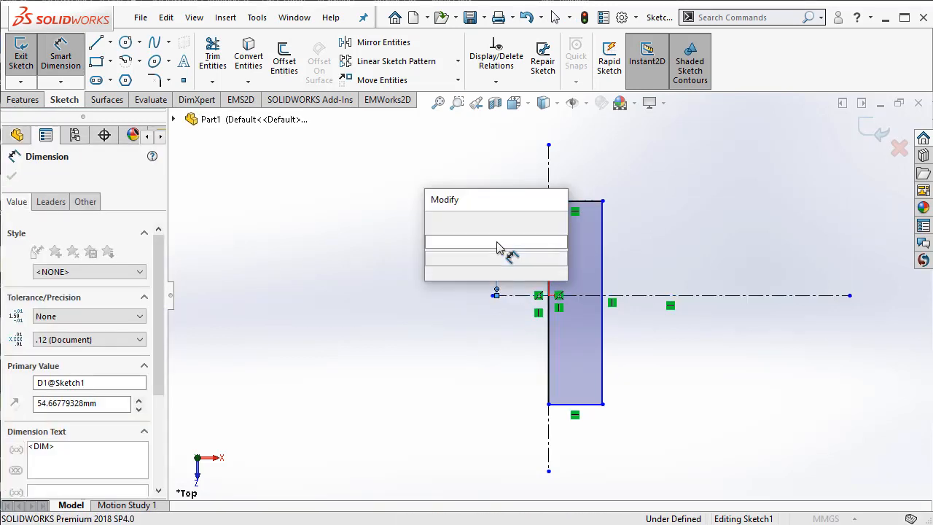
pyautogui.write('10')
pyautogui.press('Return')
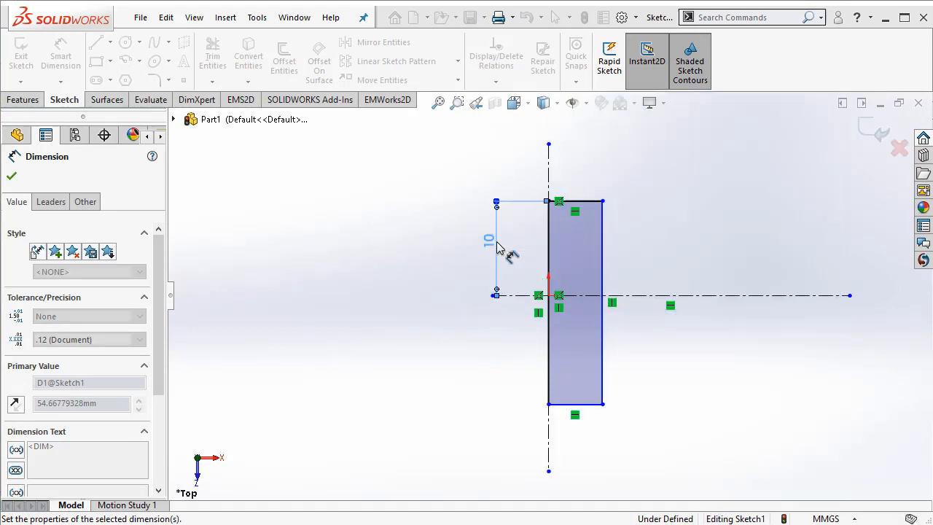
# Step: Dimension the rectangle's bottom edge from the horizontal centerline, linking the value by equation to the upper 10 mm dimension
pyautogui.click(525, 296)
pyautogui.click(548, 403)
pyautogui.click(510, 370)
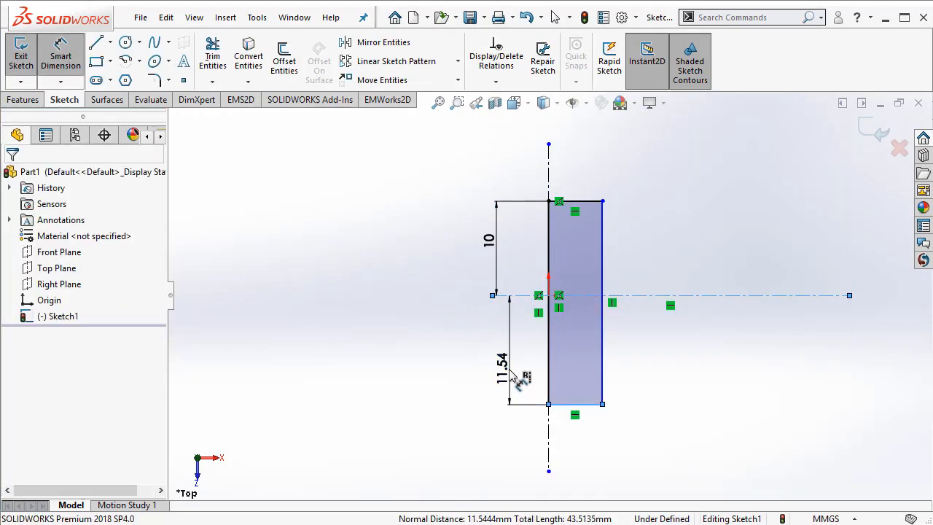
pyautogui.write('=')
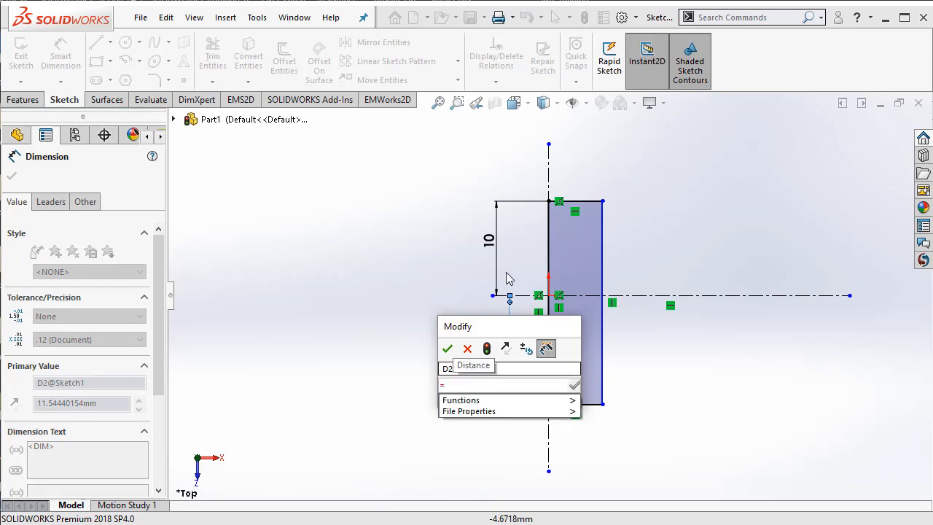
pyautogui.click(489, 245)
pyautogui.click(447, 348)
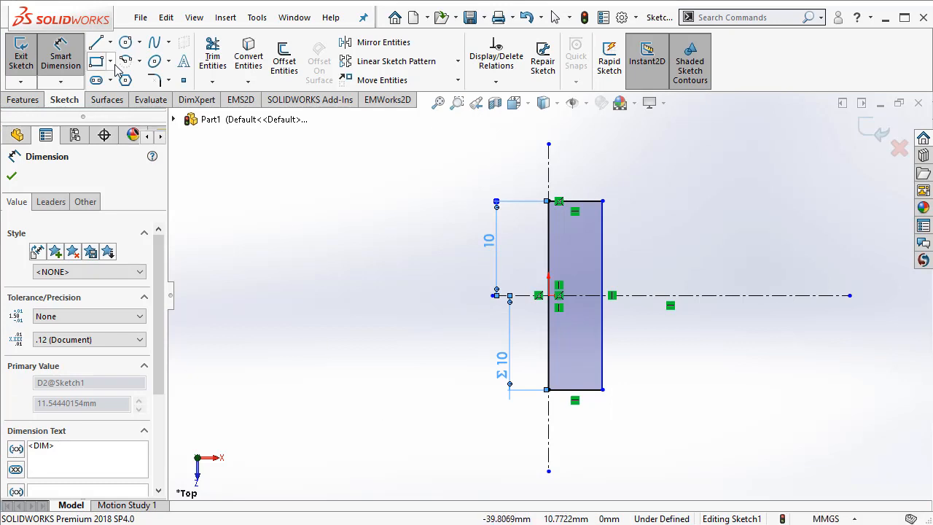
# Step: Dimension the rectangle's width along its bottom edge and set it to 8 mm
pyautogui.click(587, 401)
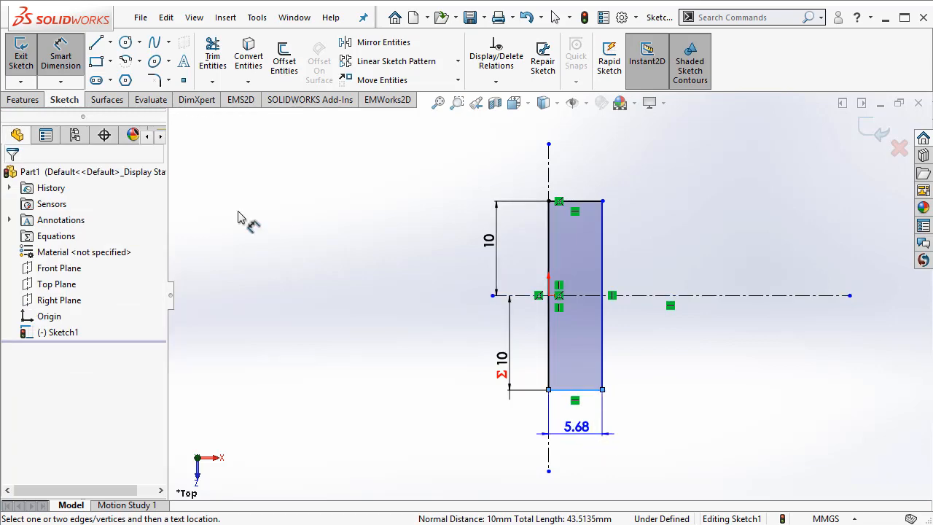
pyautogui.click(631, 437)
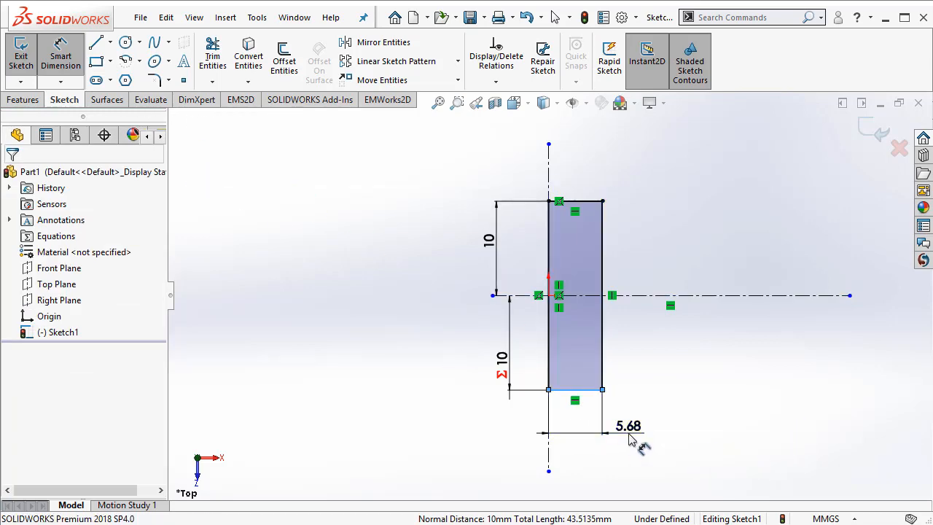
pyautogui.write('8mm')
pyautogui.press('Return')
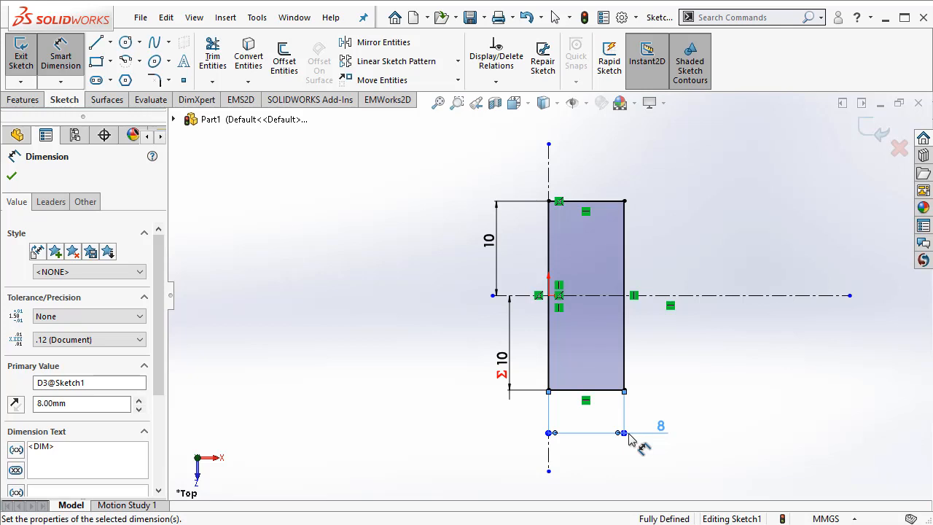
pyautogui.click(63, 57)
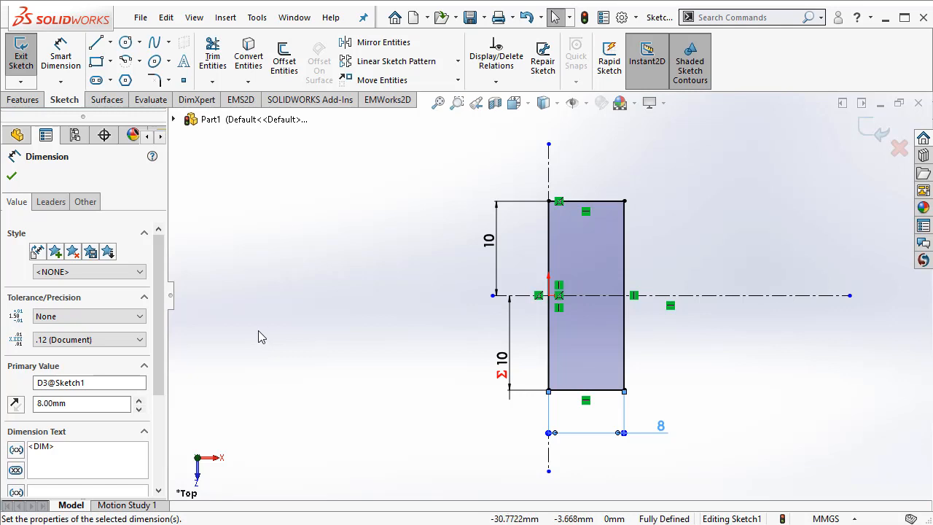
# Step: Sketch a second corner rectangle about 10.6 mm wide to the right of the first, spanning the horizontal centerline
pyautogui.click(96, 60)
pyautogui.click(660, 226)
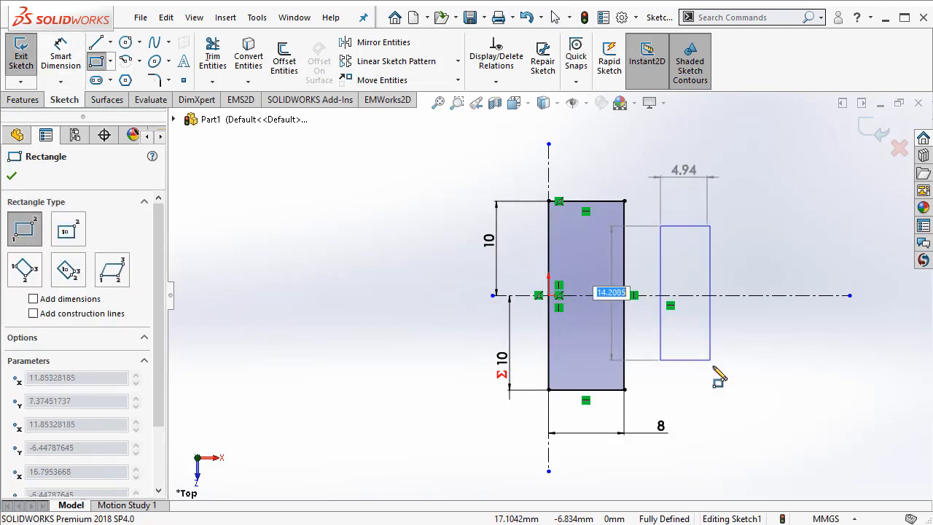
pyautogui.click(759, 371)
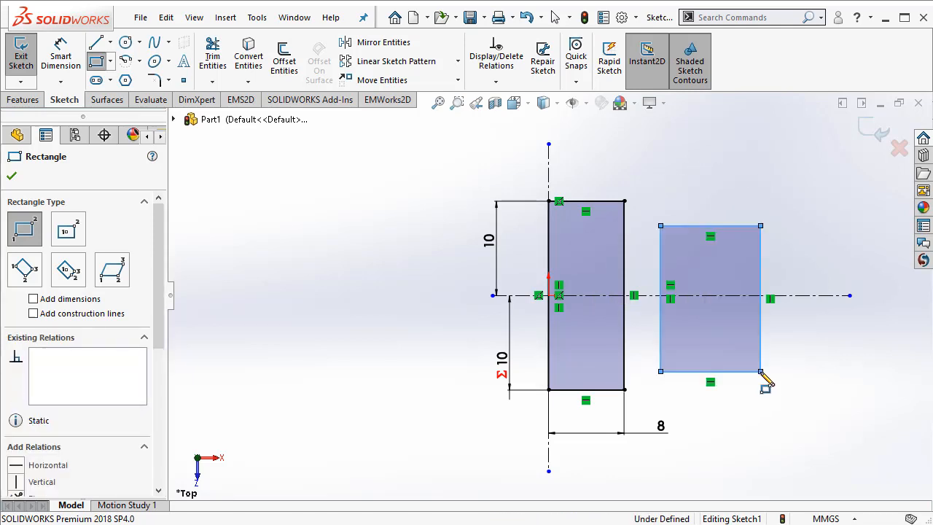
pyautogui.press('Escape')
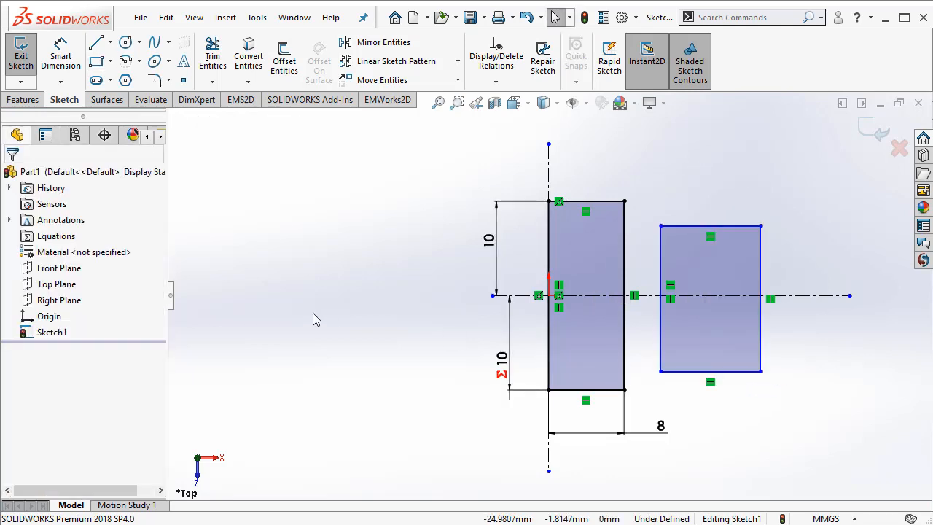
# Step: Dimension the gap between the two rectangles' facing vertical edges and set it to 1 mm
pyautogui.click(61, 57)
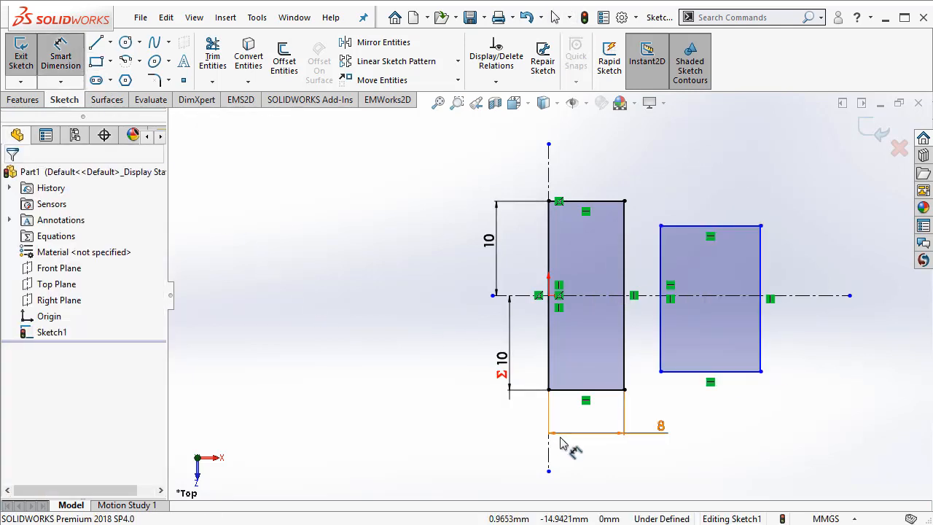
pyautogui.click(628, 339)
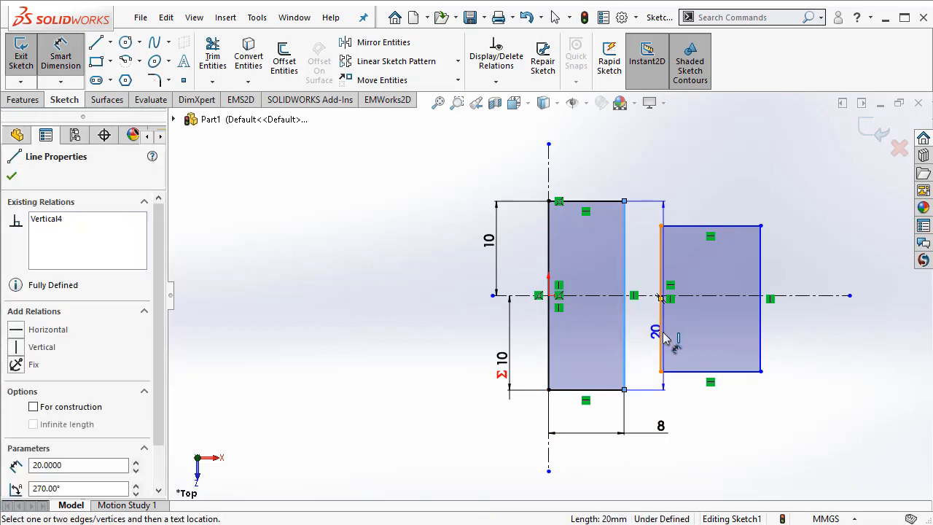
pyautogui.click(661, 337)
pyautogui.click(645, 336)
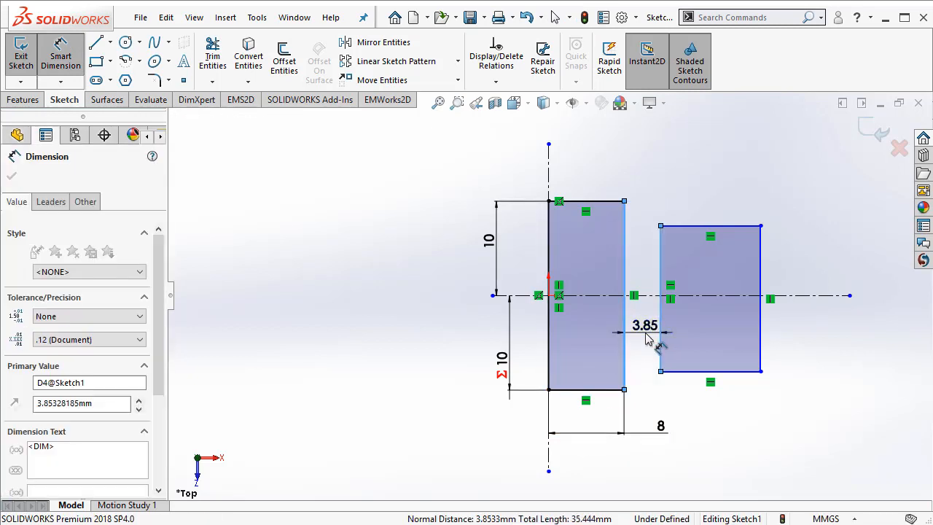
pyautogui.write('1')
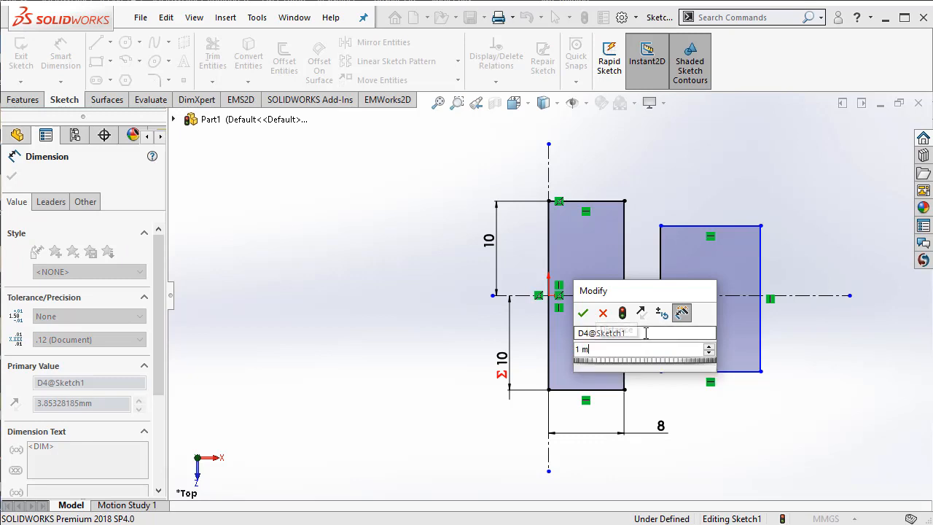
pyautogui.press('Return')
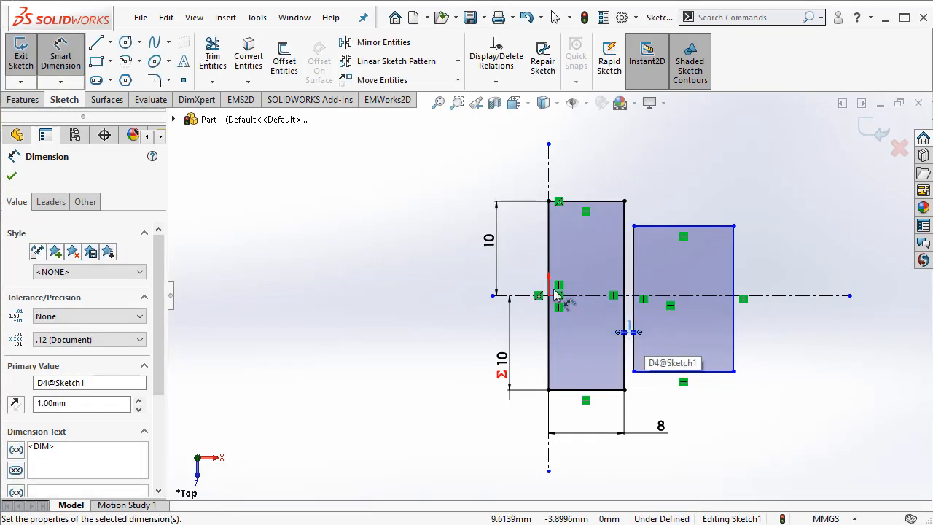
# Step: Dimension the second rectangle's top edge from the horizontal centerline and set the distance to 7 mm
pyautogui.click(59, 49)
pyautogui.click(56, 59)
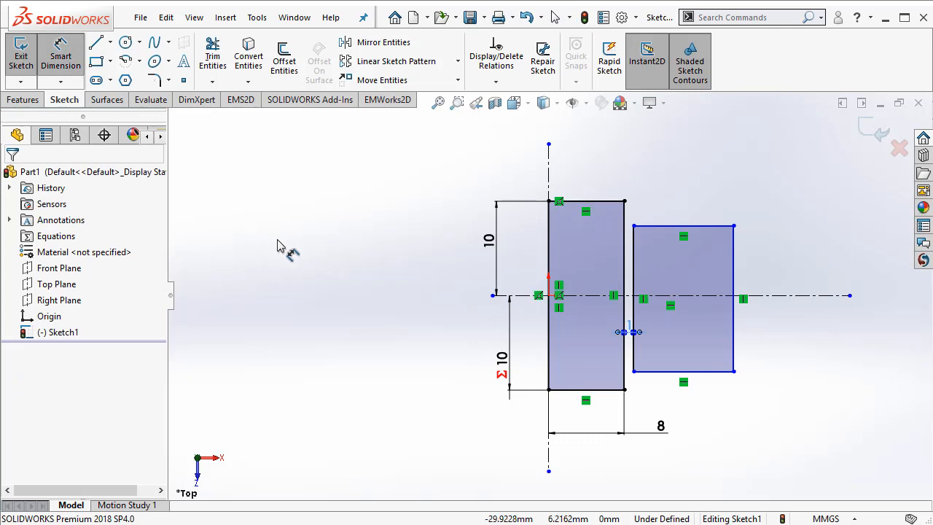
pyautogui.click(706, 296)
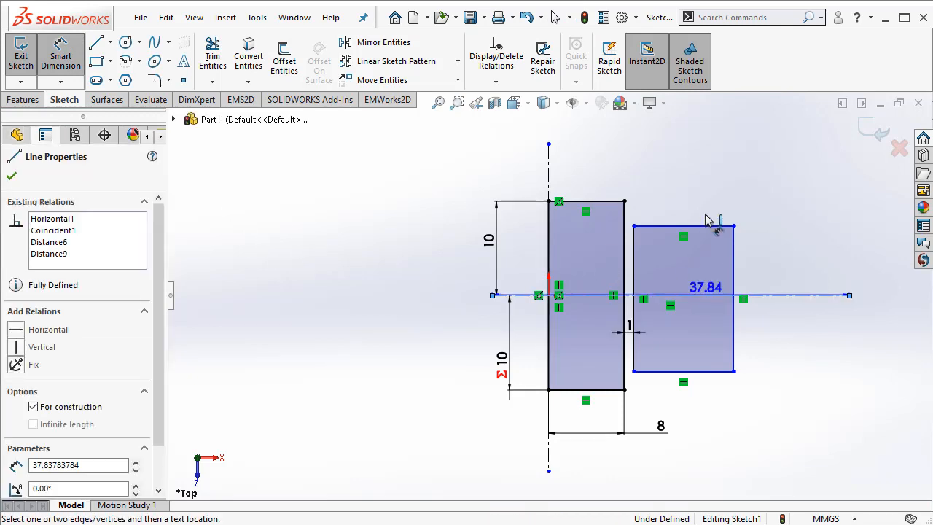
pyautogui.click(710, 226)
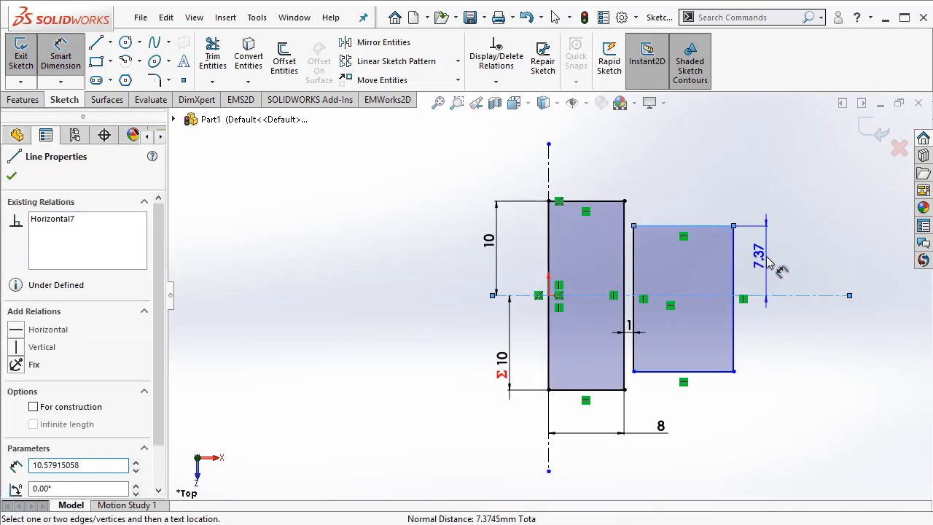
pyautogui.click(778, 285)
pyautogui.write('7')
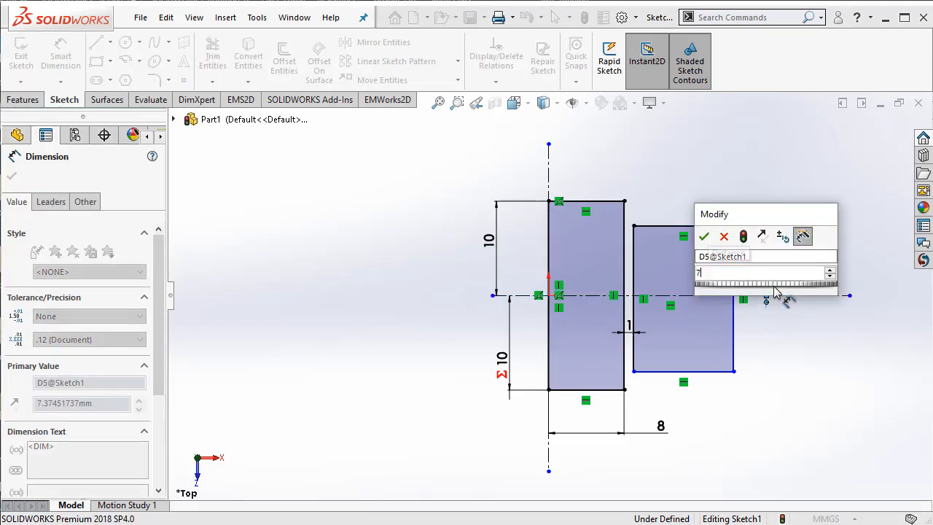
pyautogui.press('Return')
# Step: Dimension the second rectangle's bottom edge from the horizontal centerline, linking its value by equation to the upper 7 mm dimension
pyautogui.click(711, 296)
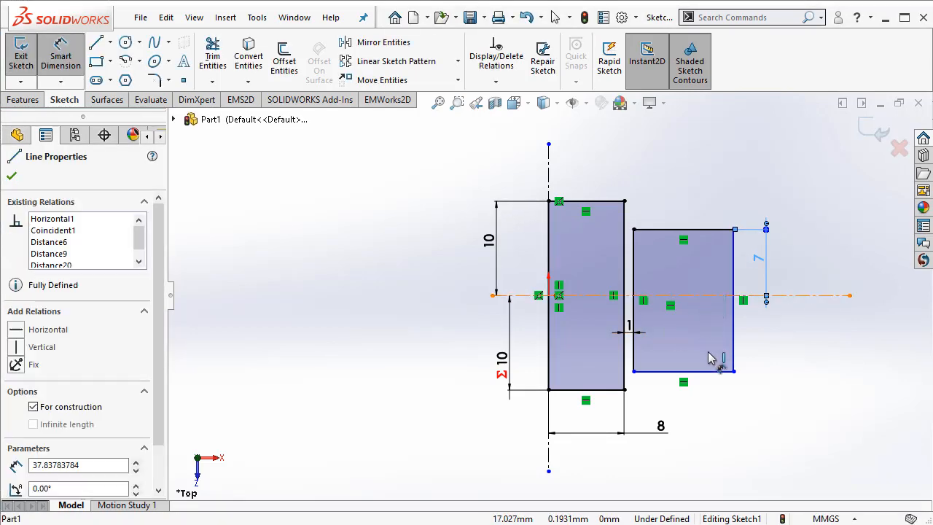
pyautogui.click(725, 371)
pyautogui.click(766, 353)
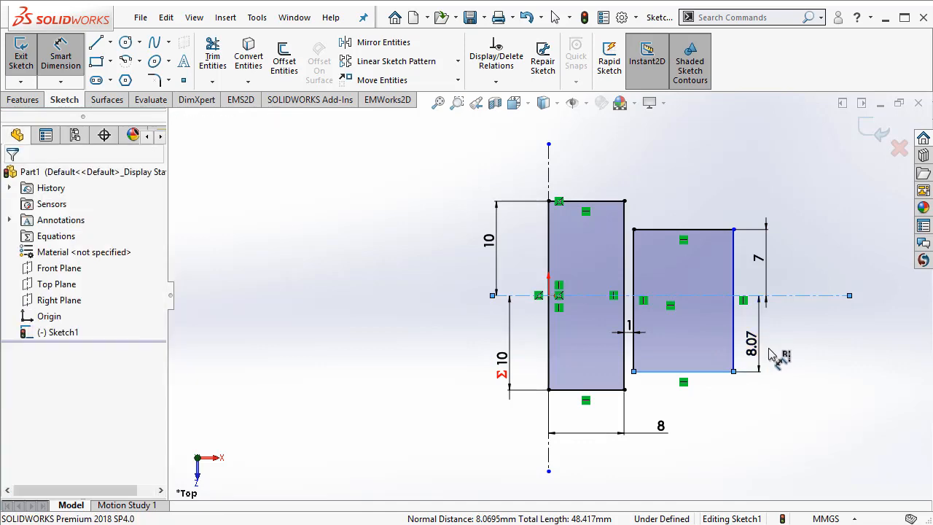
pyautogui.write('=')
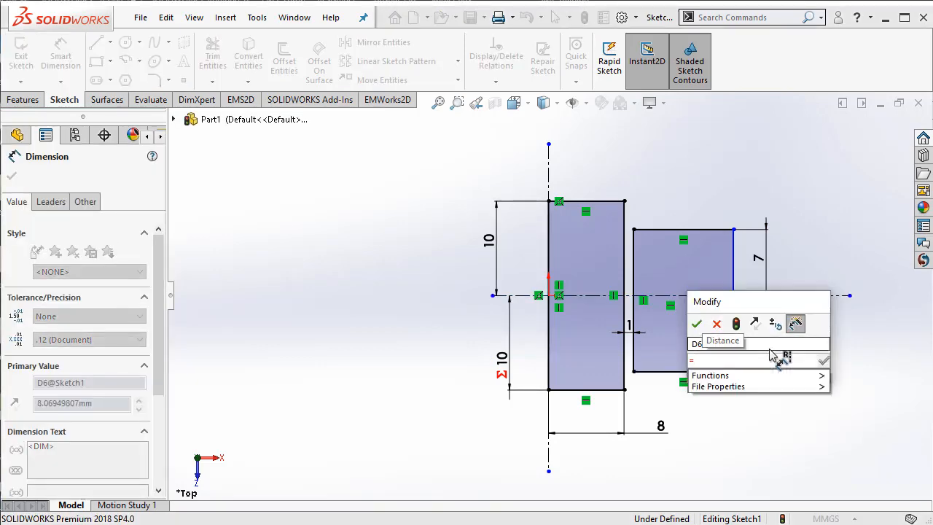
pyautogui.click(757, 259)
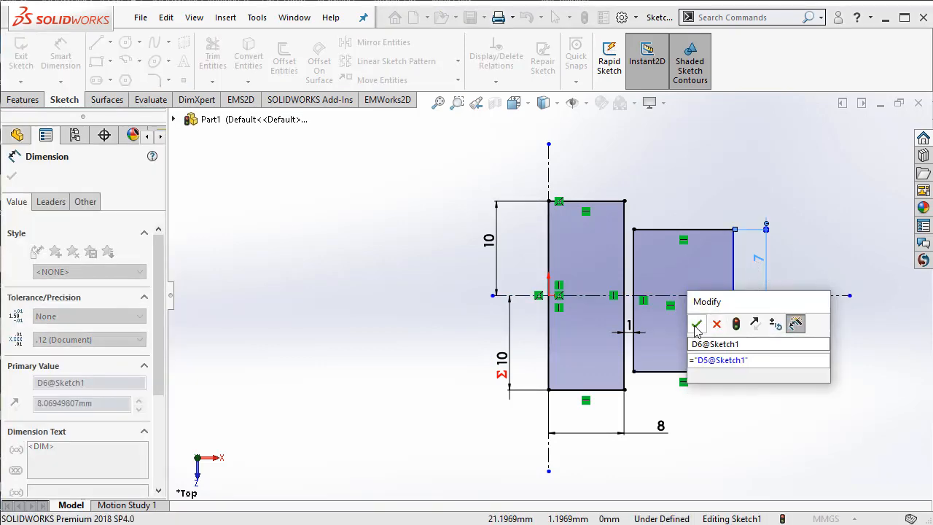
pyautogui.click(695, 324)
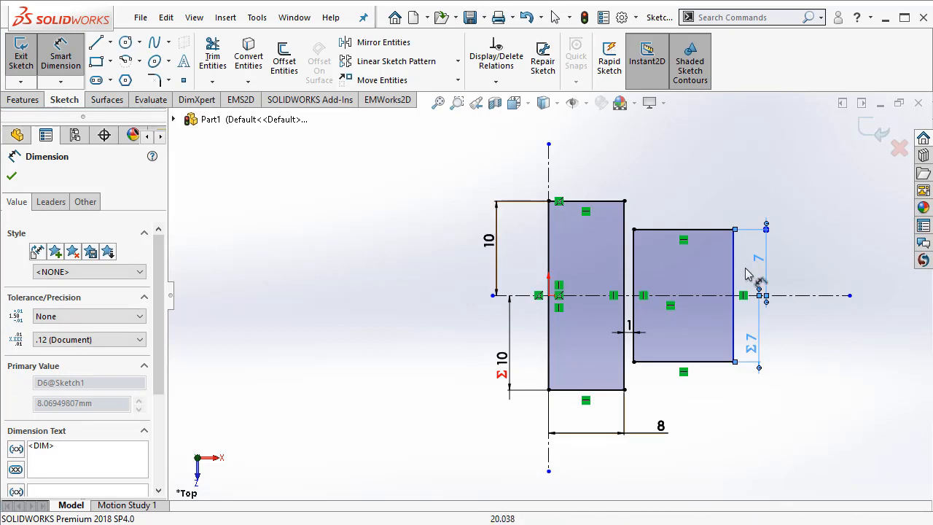
# Step: Dimension the second rectangle's width along its top edge and set it to 12 mm
pyautogui.click(681, 230)
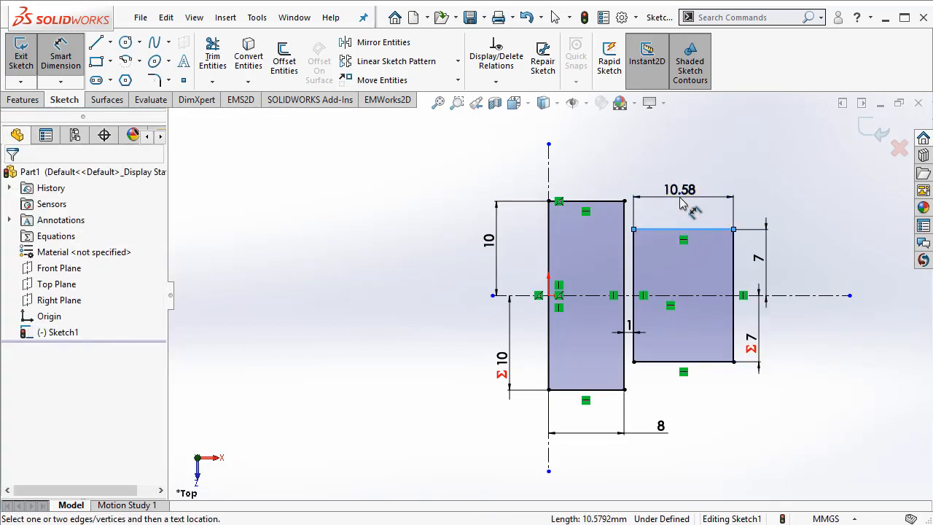
pyautogui.click(681, 202)
pyautogui.write('12')
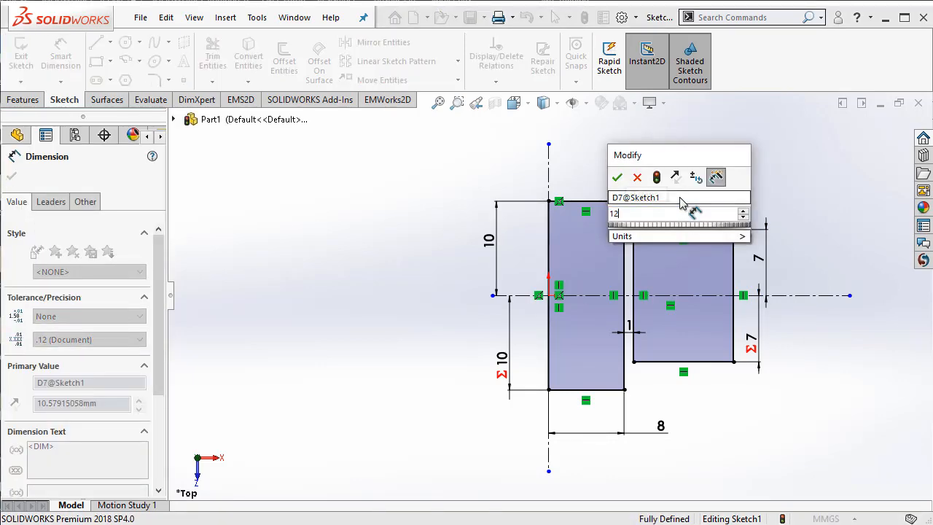
pyautogui.click(616, 180)
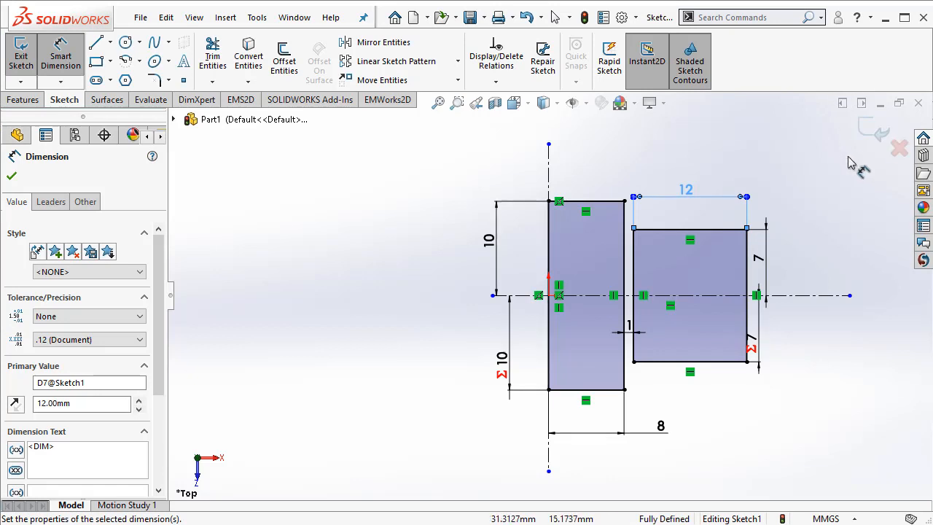
# Step: Sketch a thin corner rectangle about 25.2 mm by 2.3 mm above the other two, its left edge aligned with the vertical centerline
pyautogui.scroll(3, 835, 317)
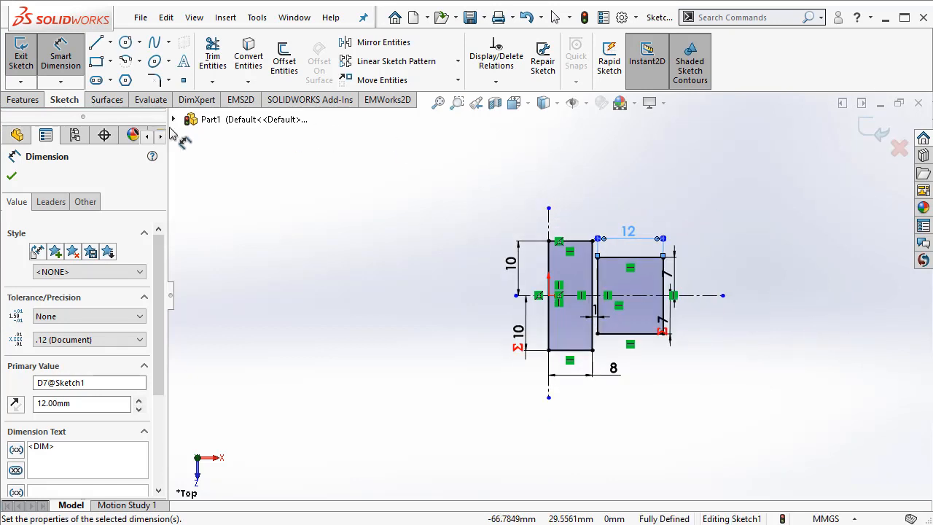
pyautogui.click(95, 61)
pyautogui.scroll(-3, 743, 168)
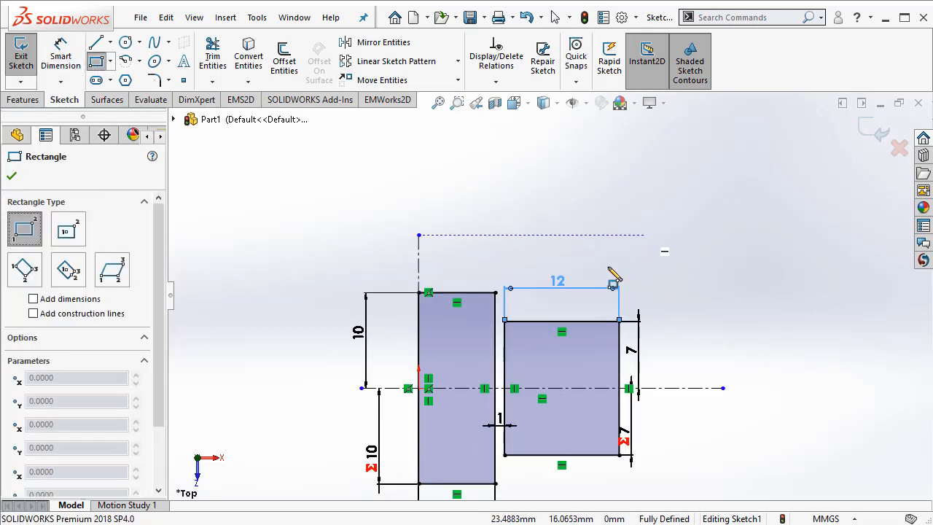
pyautogui.click(418, 206)
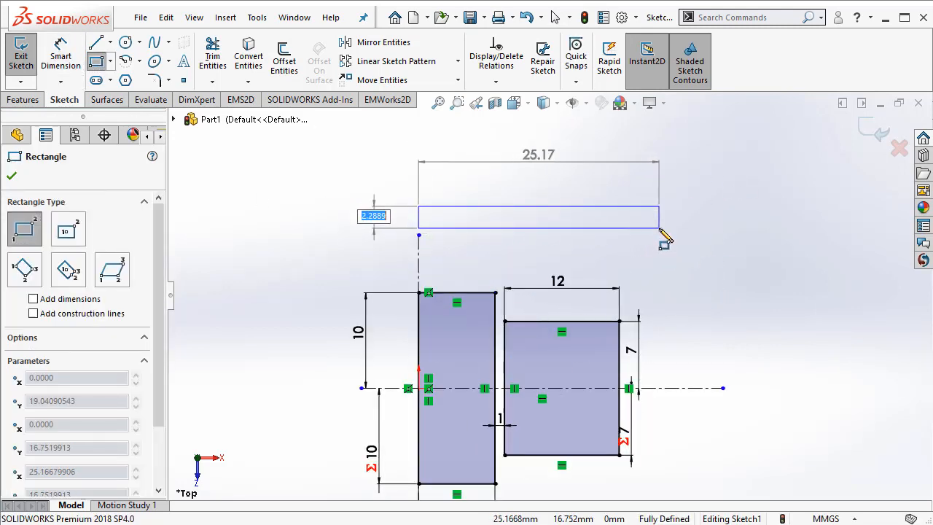
pyautogui.click(660, 228)
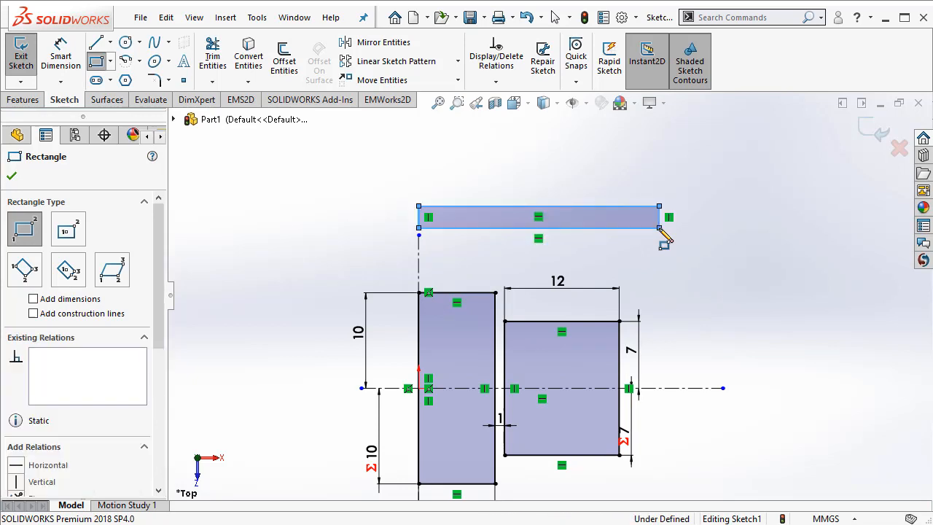
pyautogui.press('Escape')
# Step: Dimension the thin upper rectangle's length along its top edge and set it to 30 mm
pyautogui.click(61, 56)
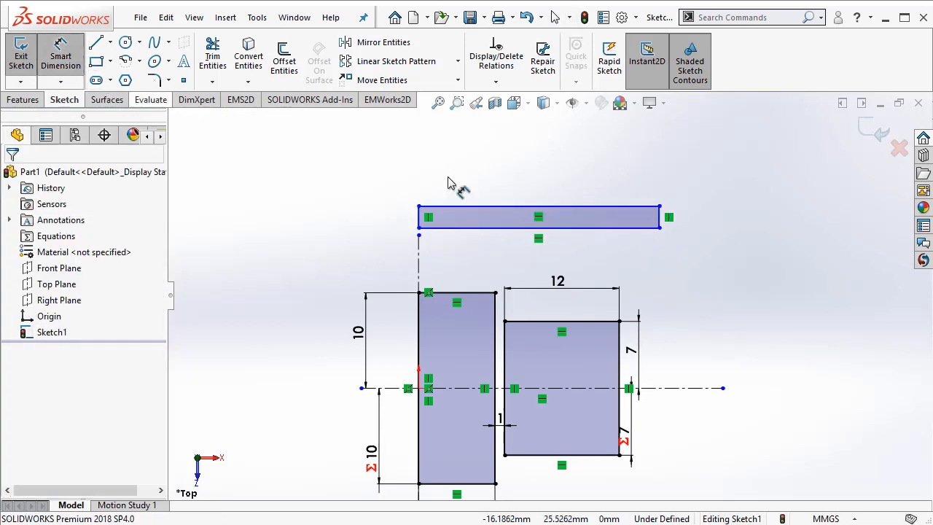
pyautogui.click(520, 206)
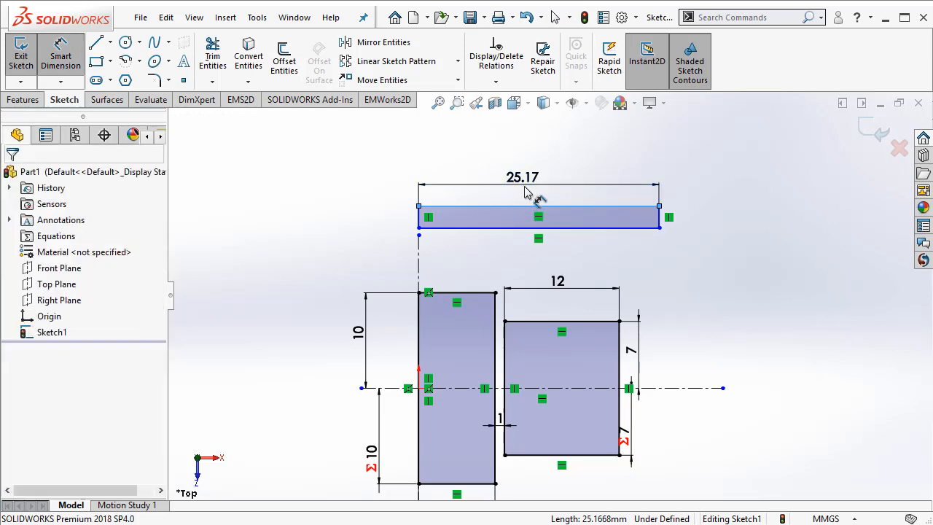
pyautogui.click(524, 185)
pyautogui.write('30')
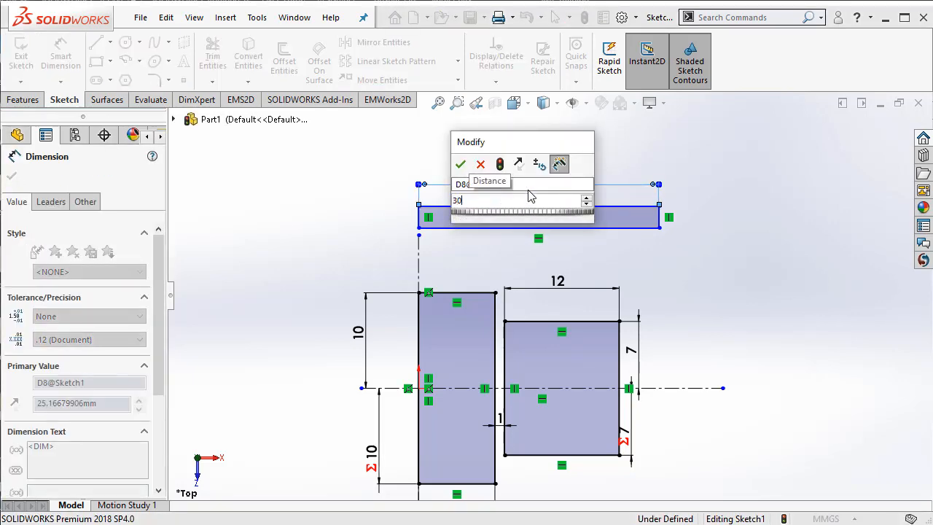
pyautogui.press('Return')
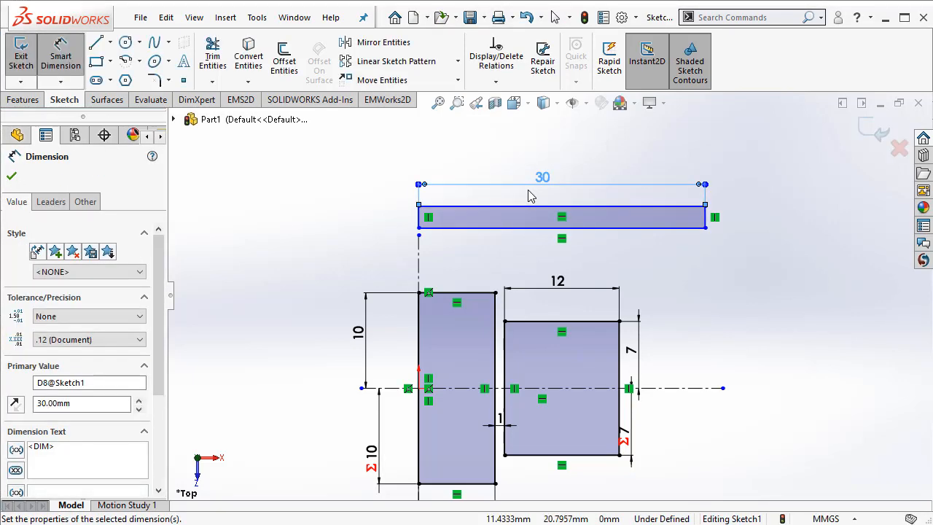
# Step: Dimension the thin upper rectangle's height along its right edge and set it to 3 mm
pyautogui.click(707, 222)
pyautogui.click(770, 232)
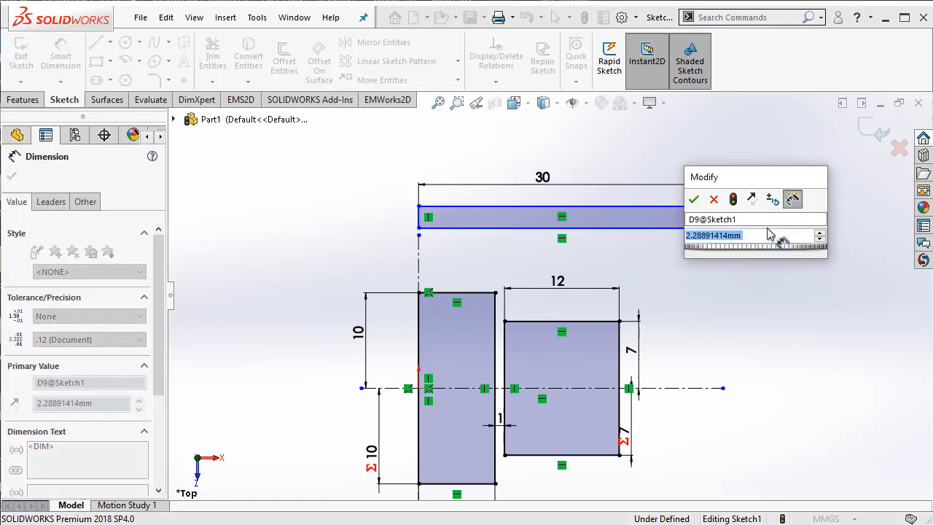
pyautogui.write('3')
pyautogui.press('Return')
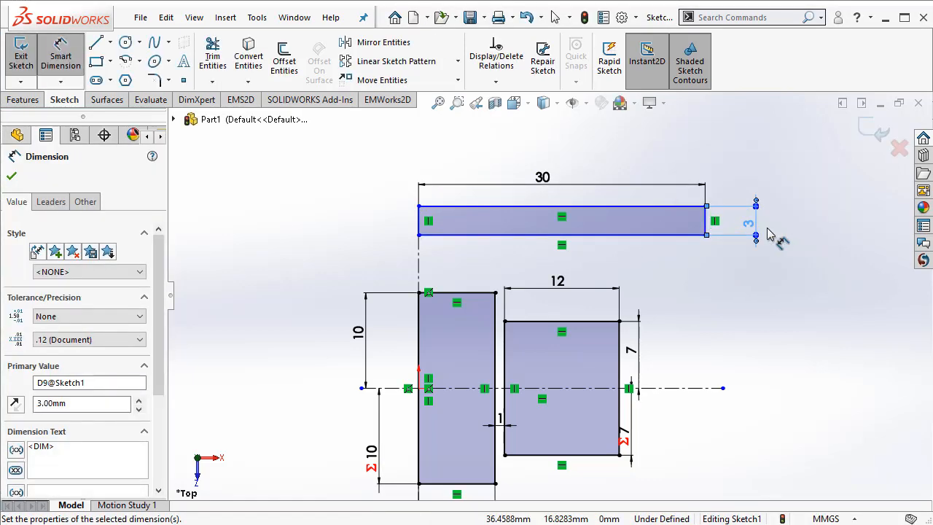
# Step: Dimension the vertical gap between the first rectangle's top edge and the thin rectangle's bottom edge and set it to 7 mm
pyautogui.click(456, 292)
pyautogui.click(475, 236)
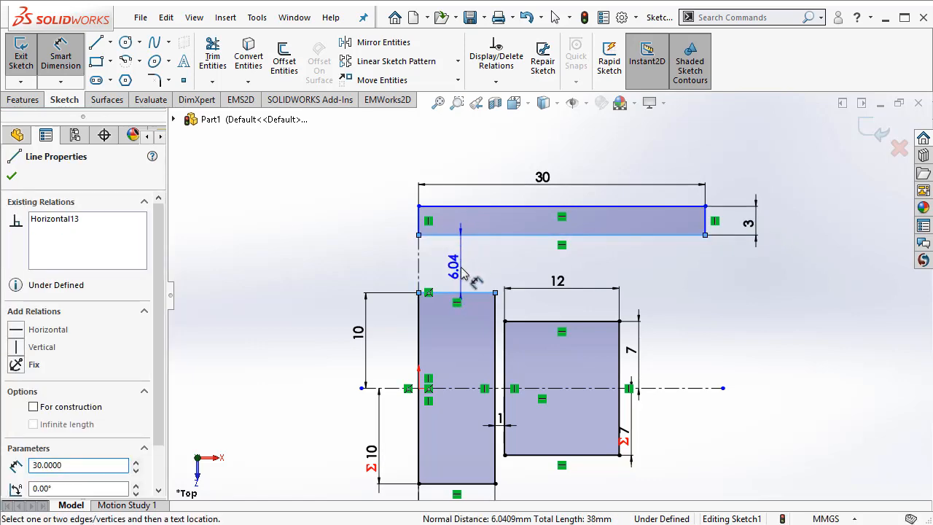
pyautogui.click(460, 271)
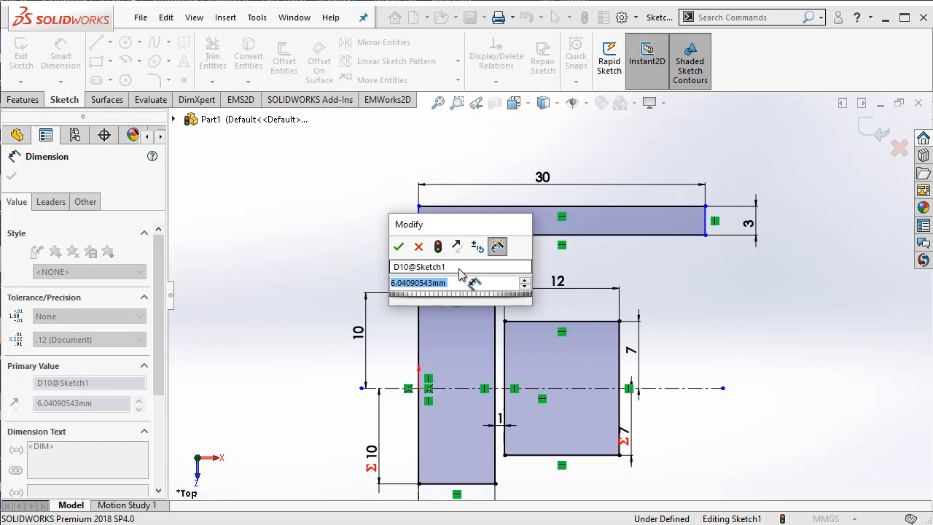
pyautogui.write('7')
pyautogui.press('Return')
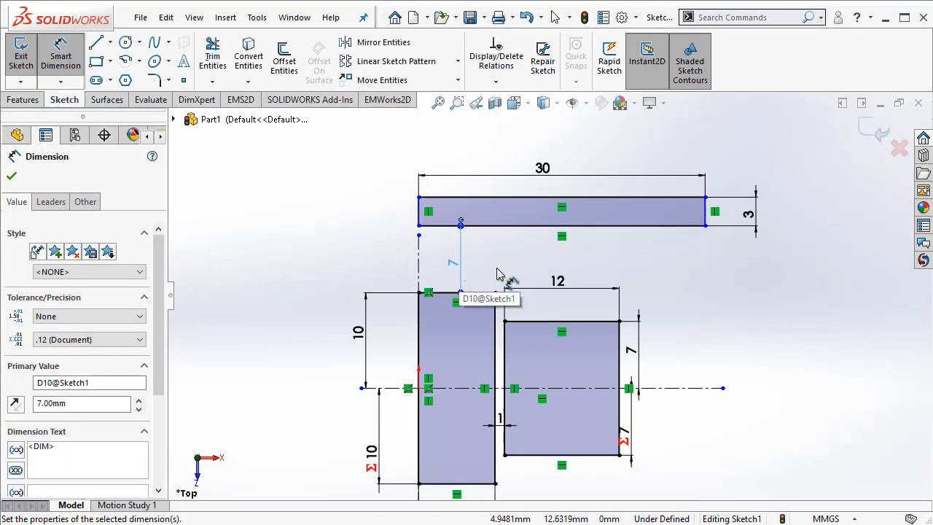
# Step: Create planar surfaces from the three closed rectangles of the sketch
pyautogui.press('f')
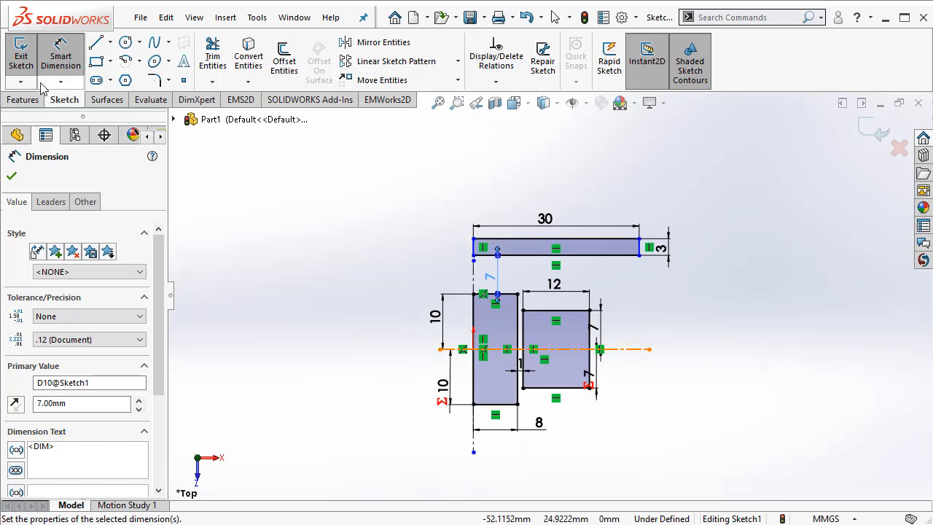
pyautogui.click(119, 101)
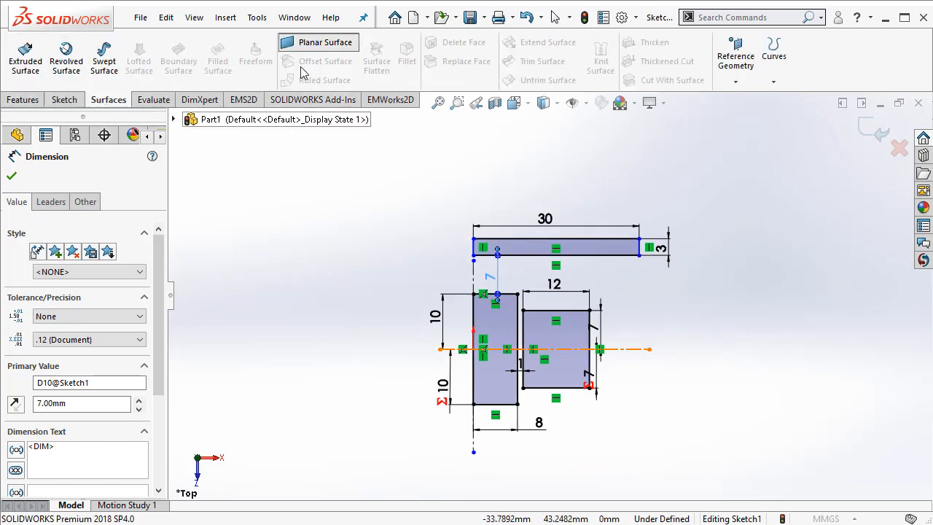
pyautogui.click(321, 42)
pyautogui.click(11, 177)
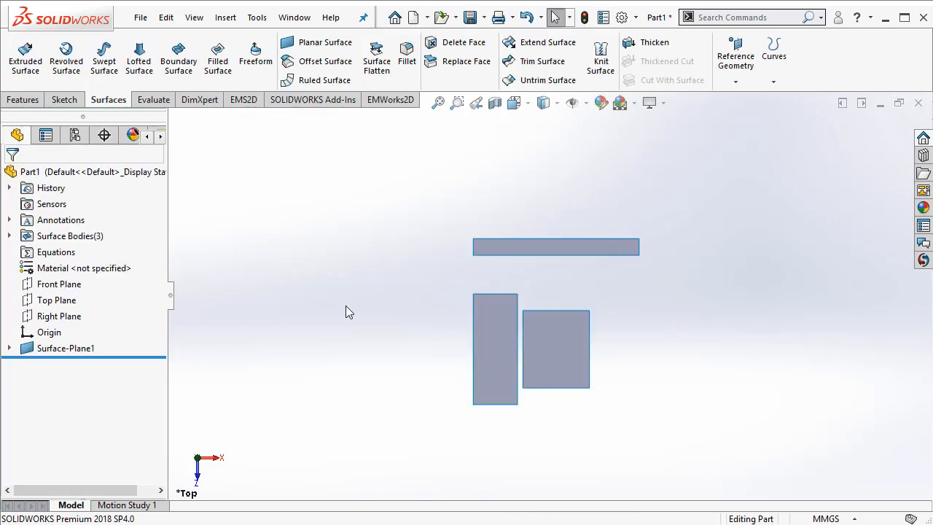
pyautogui.click(500, 360)
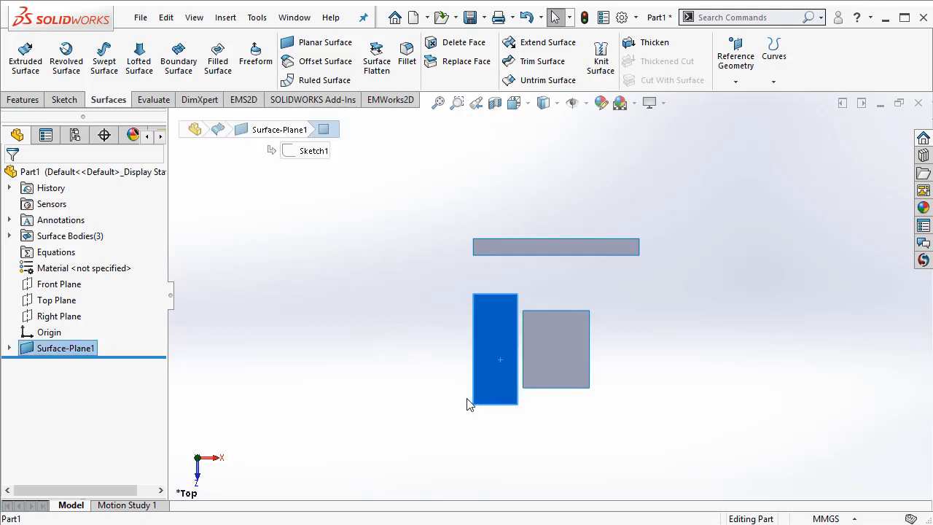
pyautogui.click(570, 359)
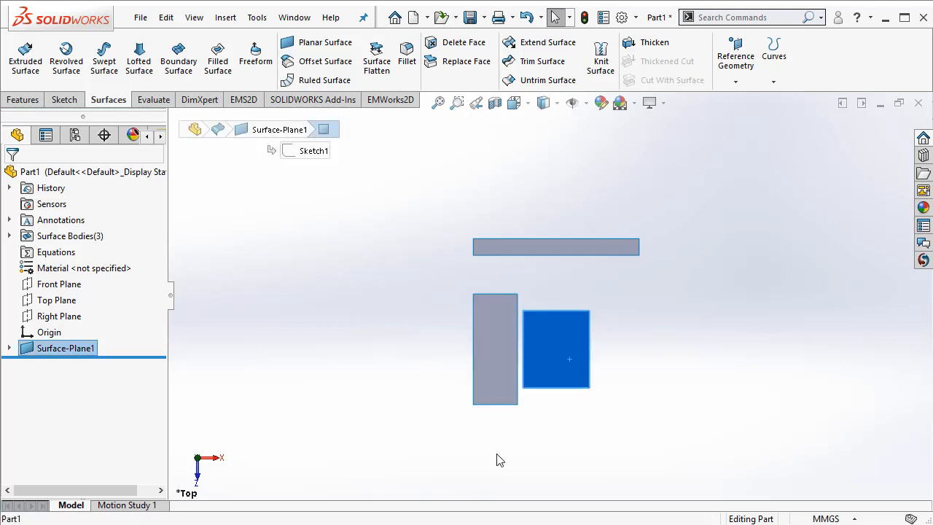
pyautogui.click(520, 242)
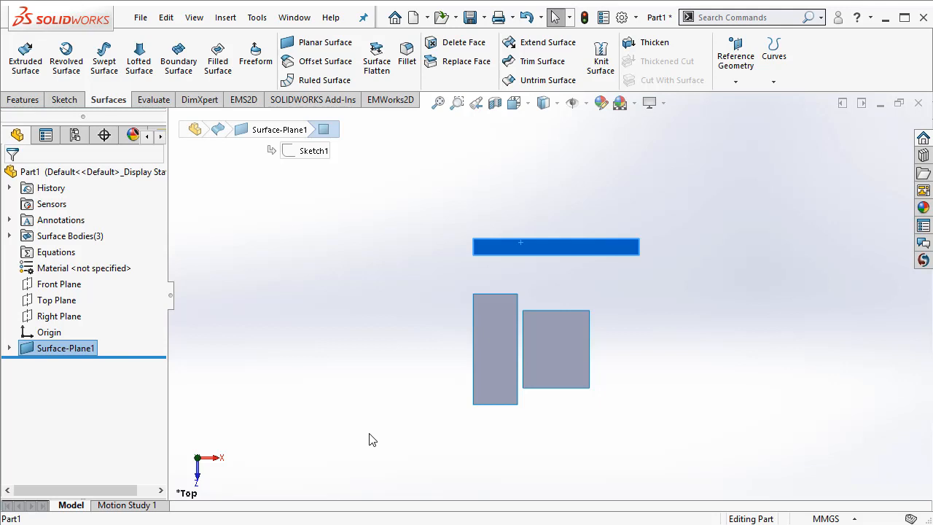
pyautogui.click(473, 351)
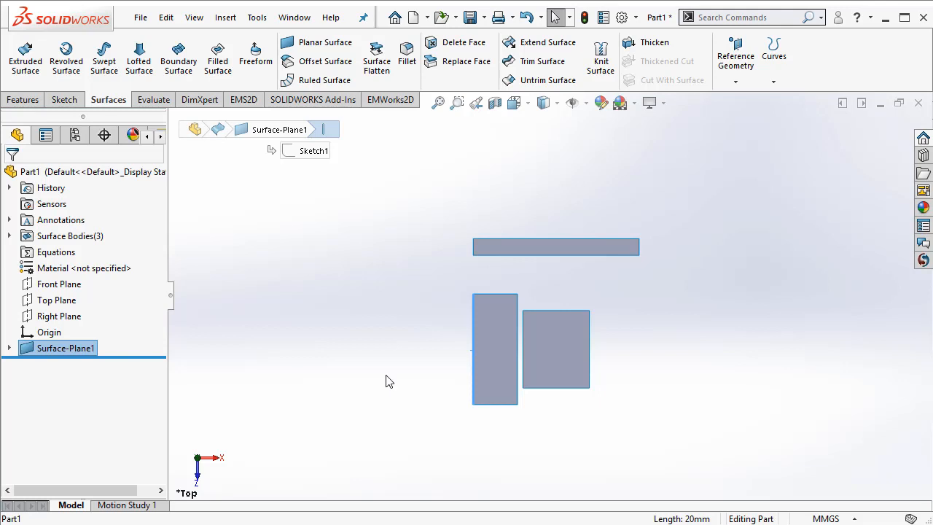
# Step: Start a new sketch on the Top Plane
pyautogui.scroll(-2, 388, 359)
pyautogui.scroll(4, 595, 337)
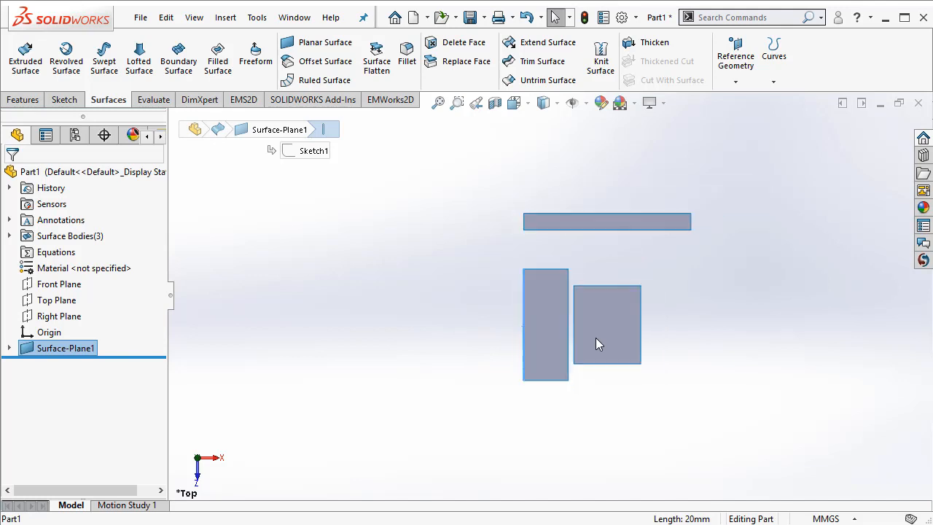
pyautogui.rightClick(57, 304)
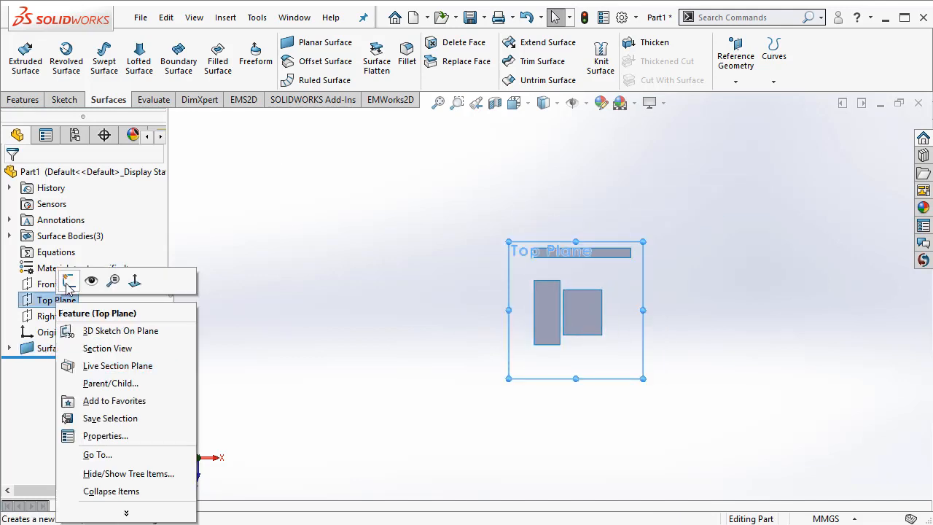
pyautogui.click(68, 277)
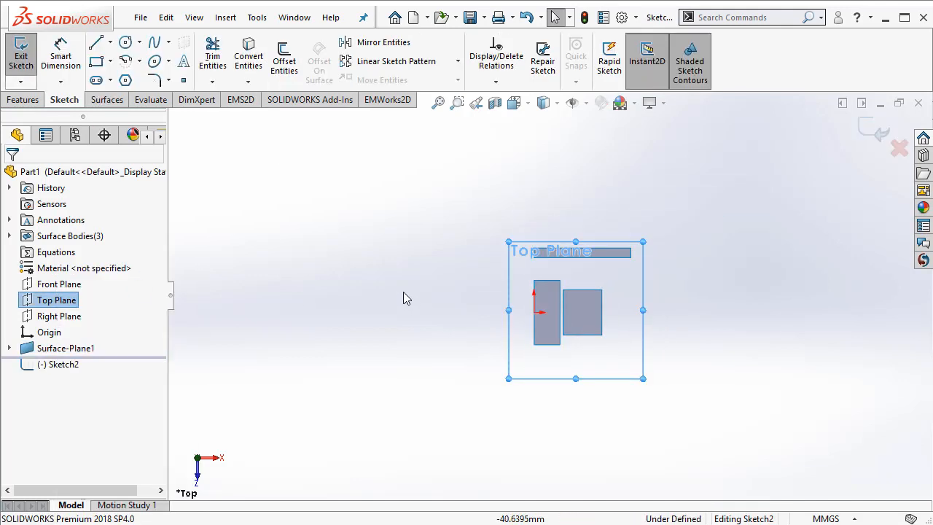
# Step: Convert the edges of the nearly square surface beside the origin rectangle into sketch entities
pyautogui.scroll(-2, 673, 319)
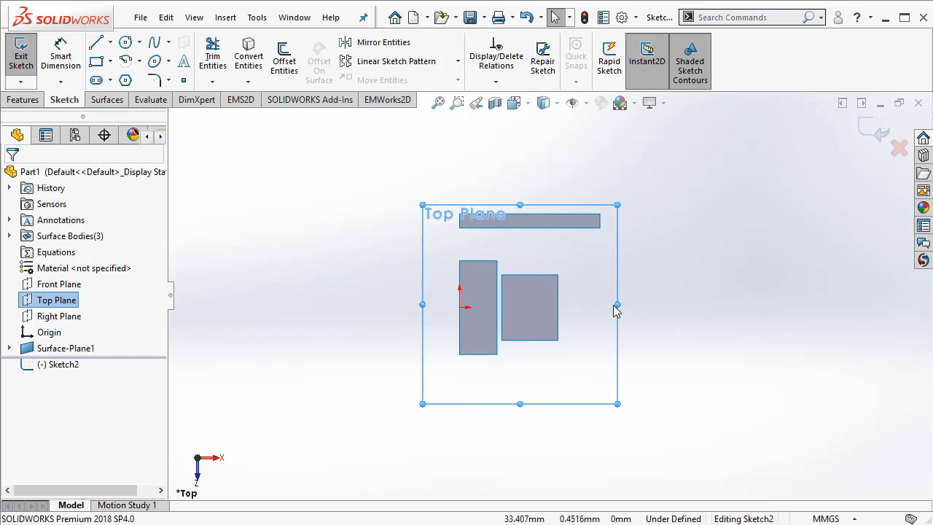
pyautogui.click(527, 304)
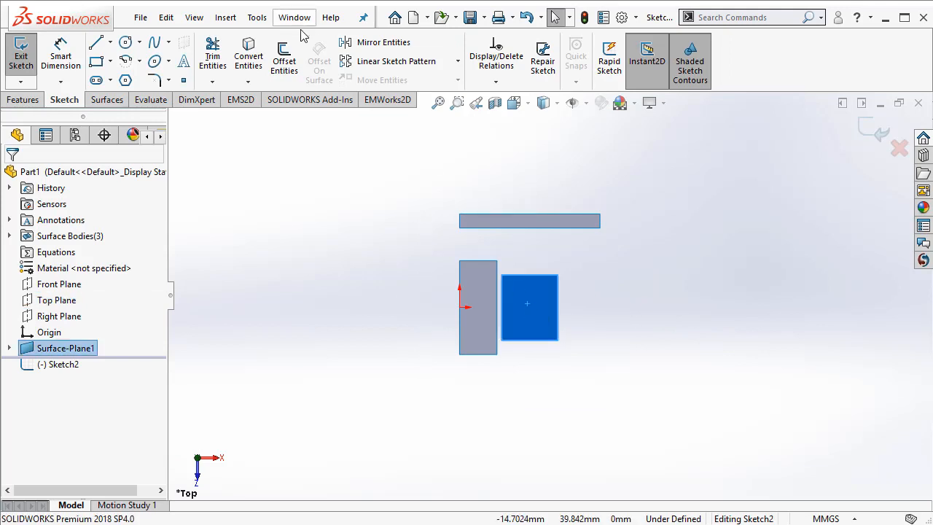
pyautogui.click(249, 55)
# Step: Convert the bottom, right and top edges of the thin upper rectangle into sketch entities, leaving out its left edge
pyautogui.scroll(-1, 599, 262)
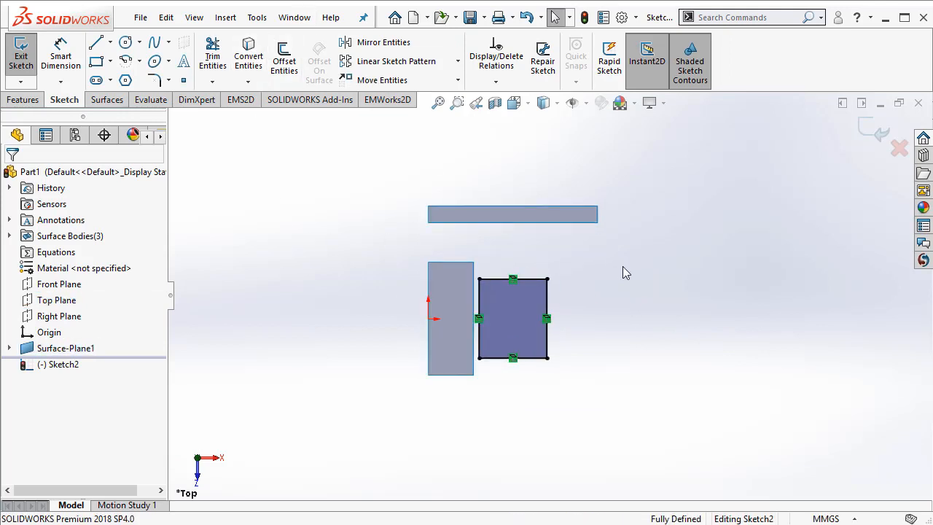
pyautogui.click(532, 222)
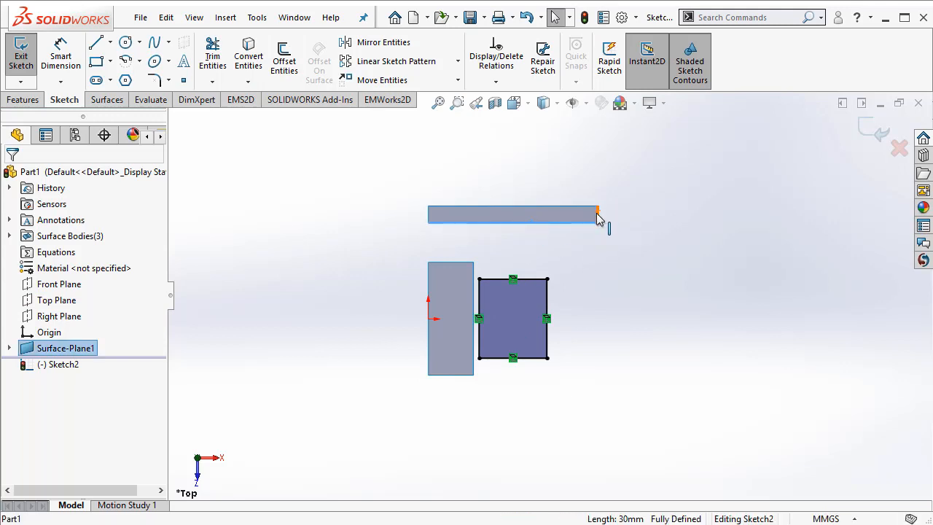
pyautogui.keyDown('ctrl'); pyautogui.click(597, 214); pyautogui.keyUp('ctrl')
pyautogui.keyDown('ctrl'); pyautogui.click(558, 206); pyautogui.keyUp('ctrl')
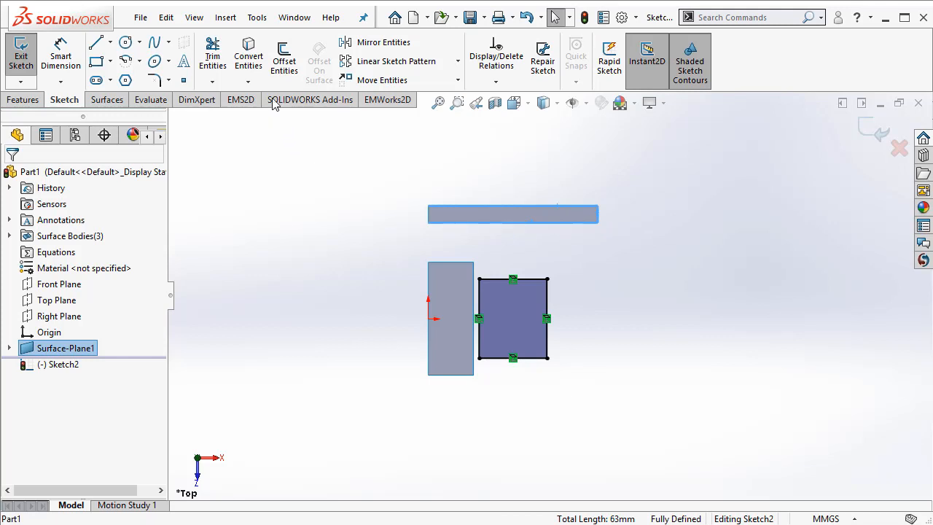
pyautogui.click(249, 58)
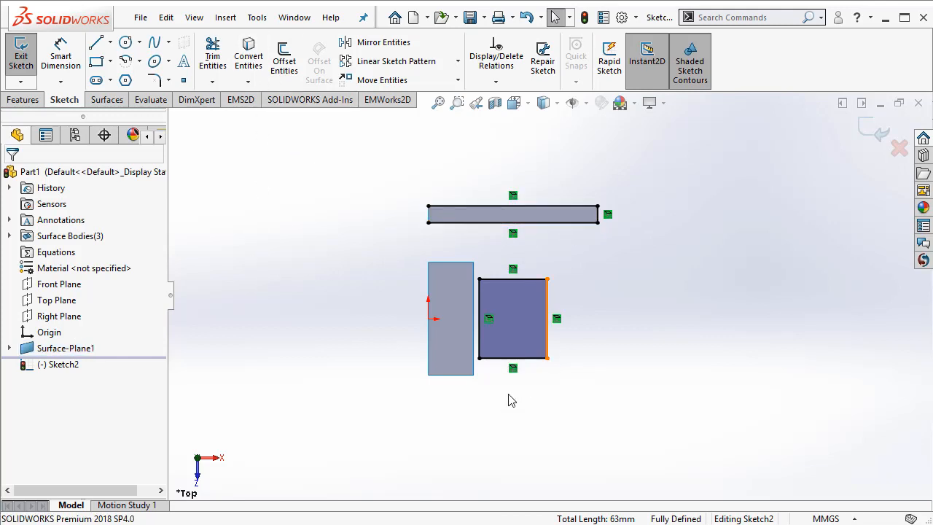
# Step: Convert the bottom, right and top edges of the tall rectangle at the origin into sketch entities, leaving out its left edge
pyautogui.scroll(-3, 510, 399)
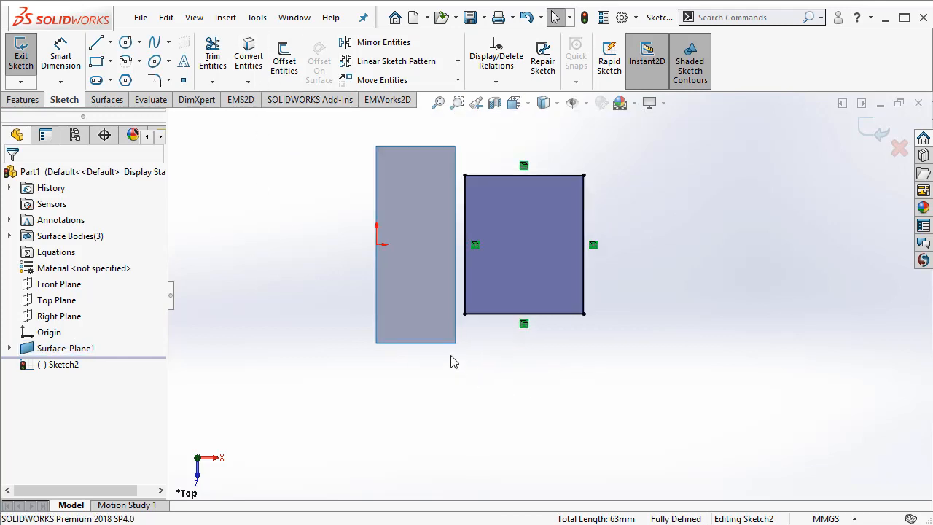
pyautogui.keyDown('ctrl'); pyautogui.click(455, 305); pyautogui.keyUp('ctrl')
pyautogui.keyDown('ctrl'); pyautogui.click(415, 147); pyautogui.keyUp('ctrl')
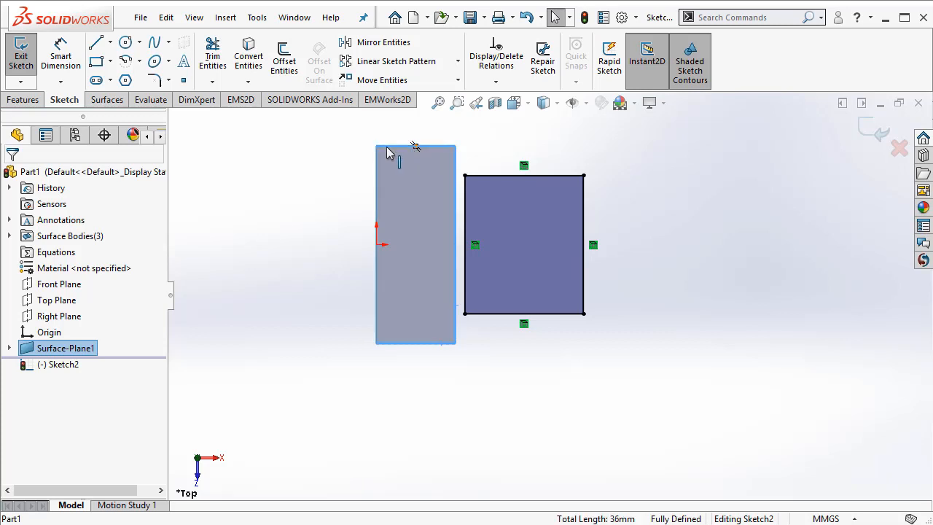
pyautogui.click(248, 58)
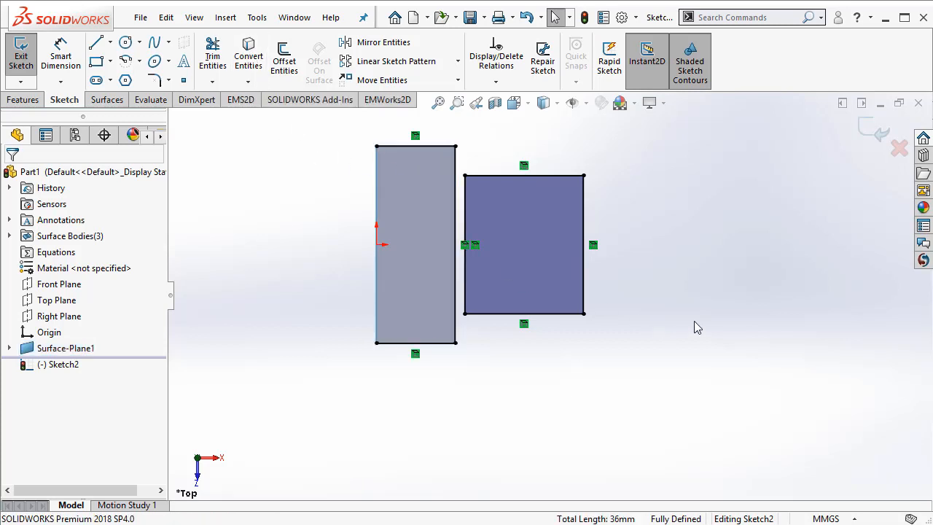
# Step: Draw a vertical line from the tall rectangle's top-left corner to the thin rectangle's bottom-left corner
pyautogui.scroll(3, 696, 327)
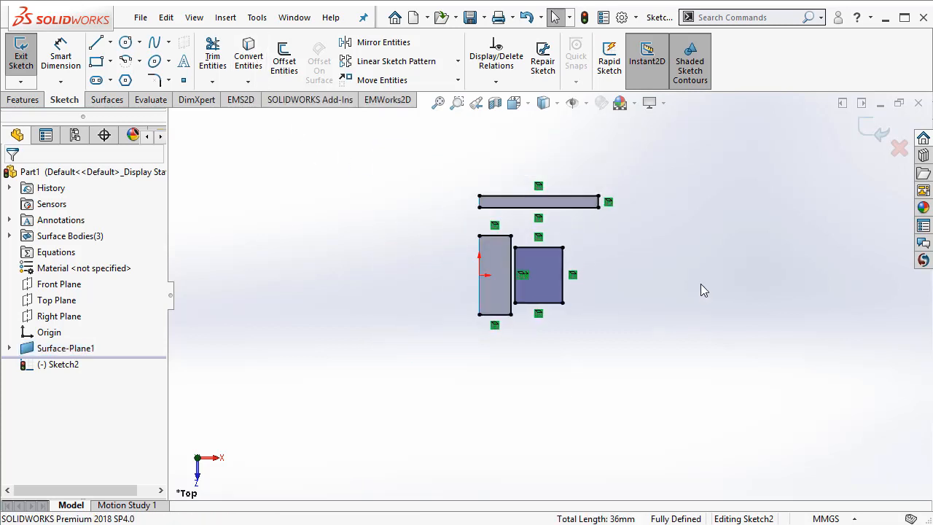
pyautogui.click(95, 42)
pyautogui.scroll(2, 809, 226)
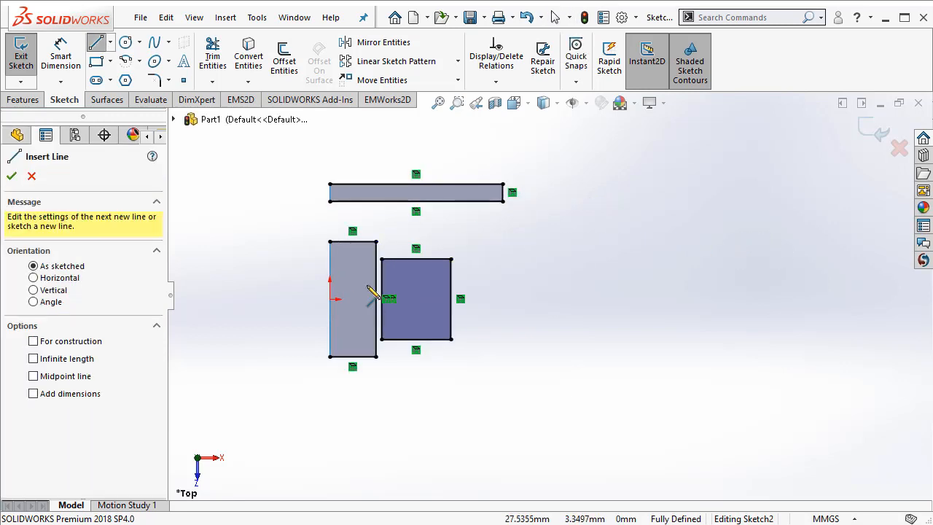
pyautogui.click(329, 241)
pyautogui.click(329, 201)
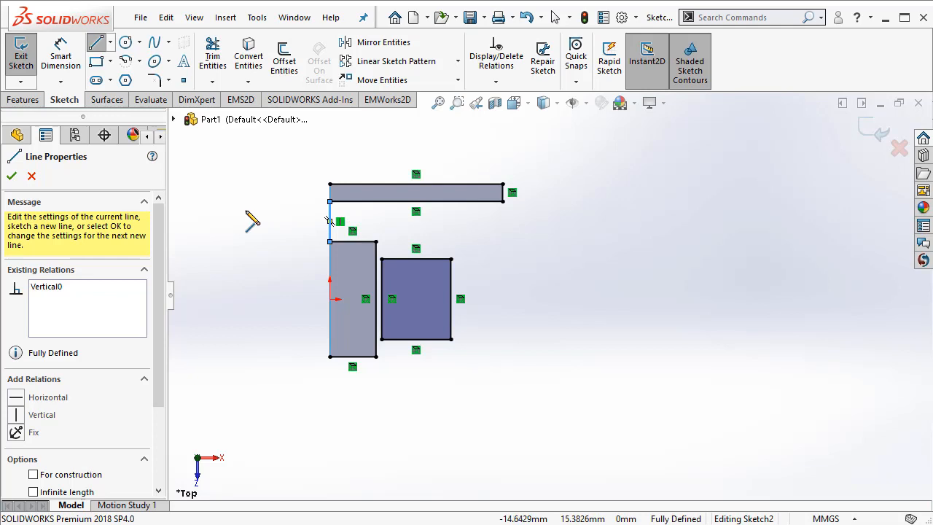
# Step: Draw an outer boundary about 51 mm wide and 79 mm high from the thin rectangle's top-left corner around to the tall rectangle's bottom-left corner
pyautogui.press('z')
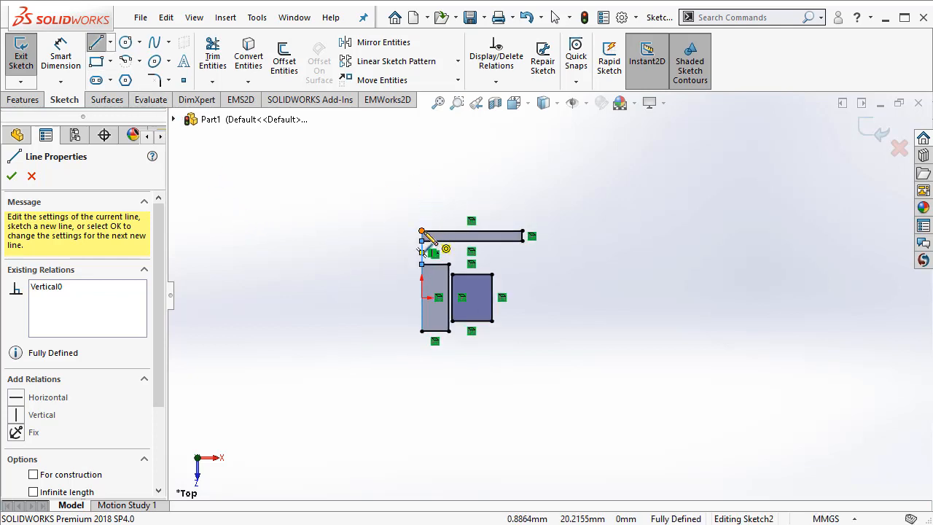
pyautogui.click(421, 232)
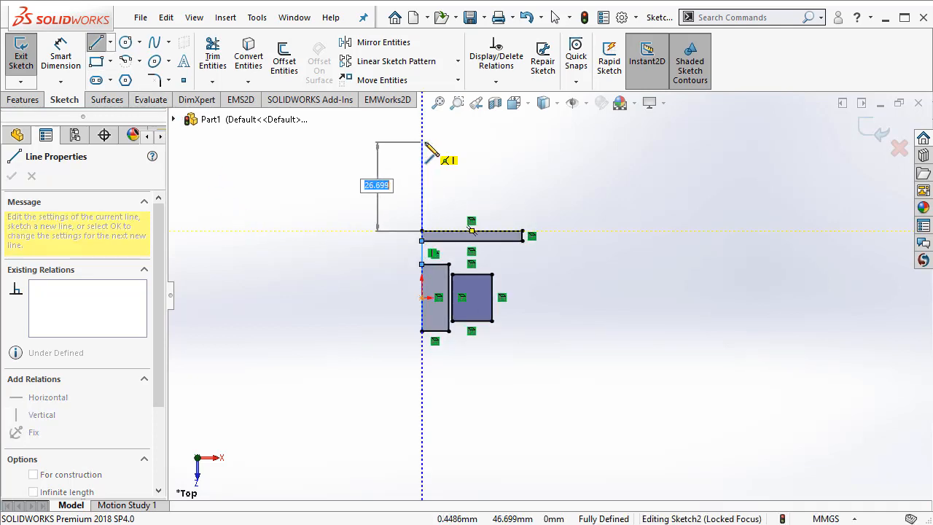
pyautogui.click(422, 141)
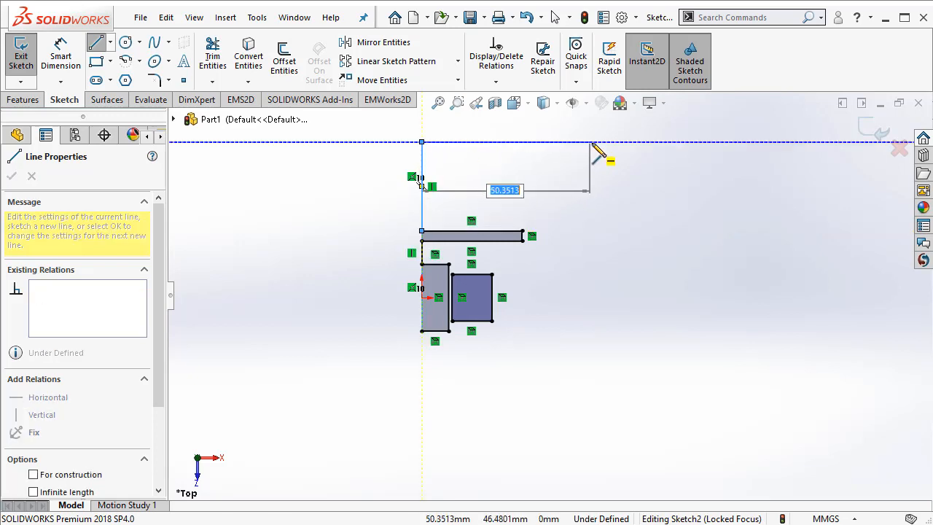
pyautogui.click(592, 143)
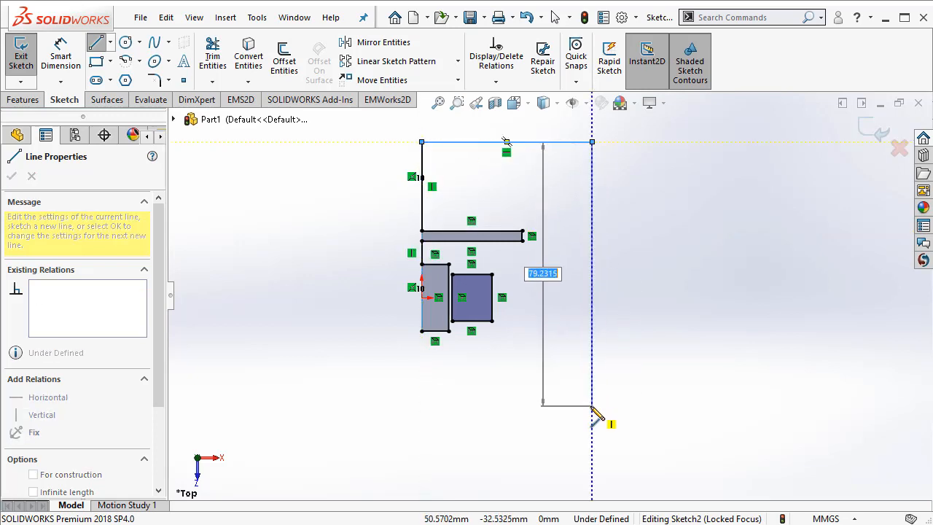
pyautogui.click(591, 405)
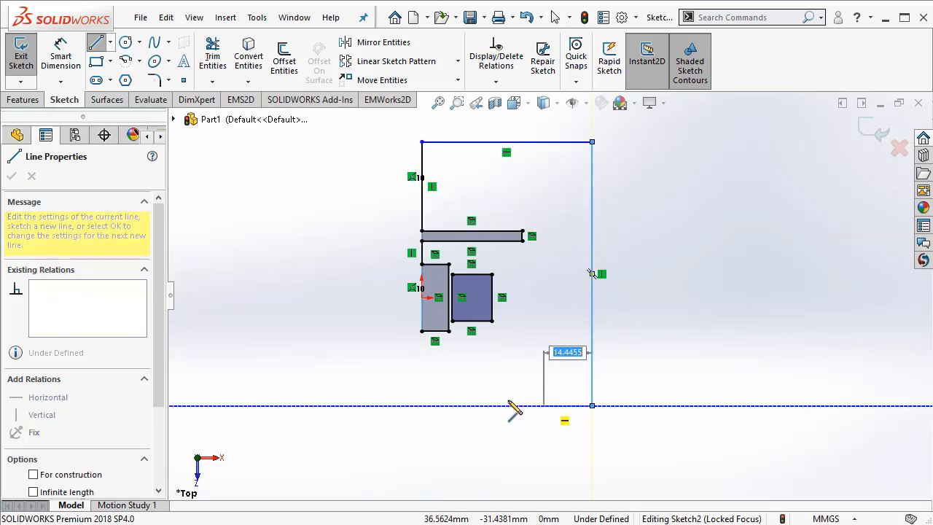
pyautogui.click(422, 406)
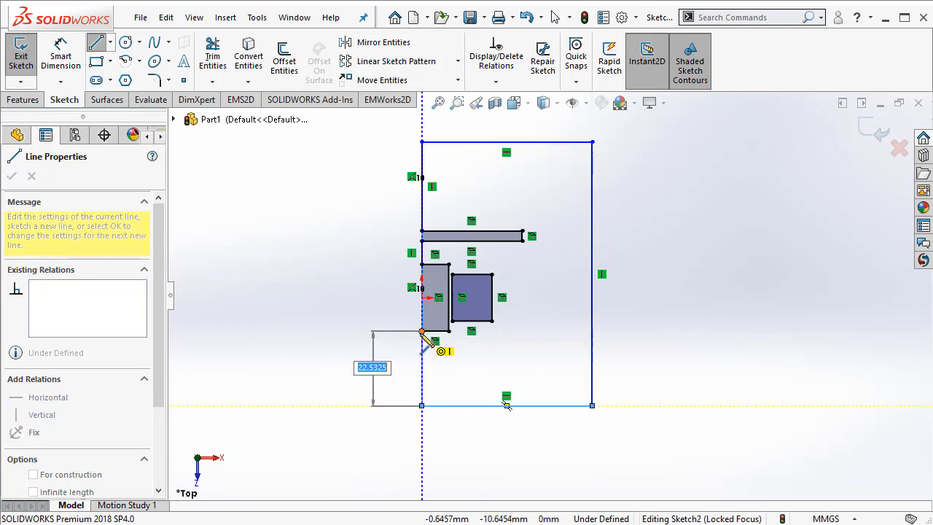
pyautogui.click(422, 332)
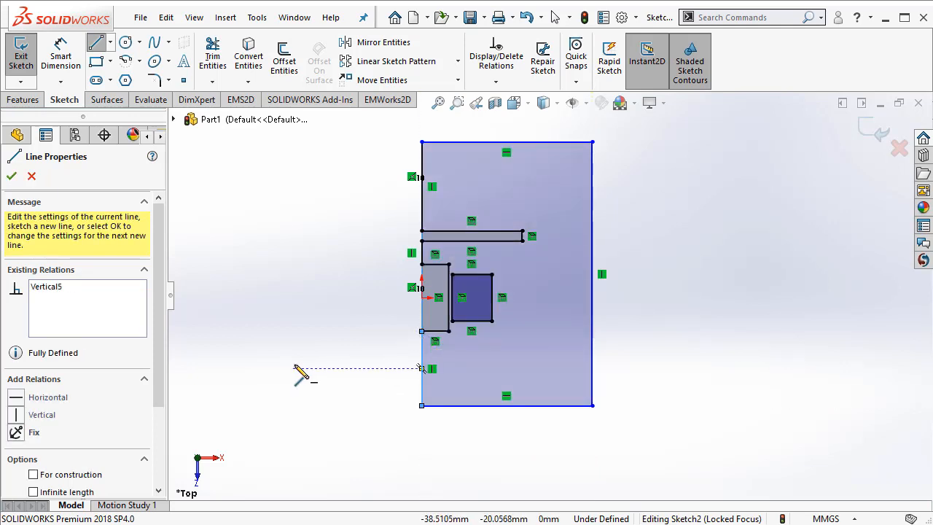
pyautogui.press('Escape')
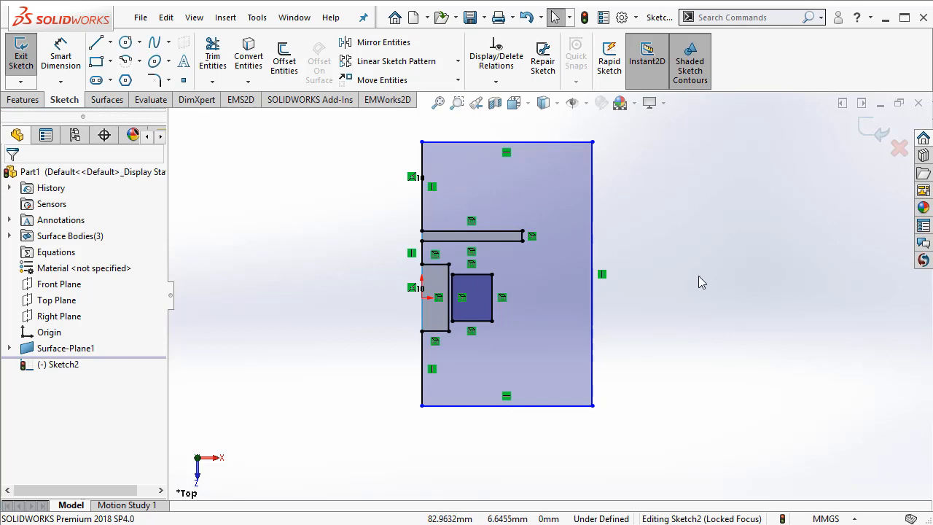
# Step: Dimension the outer boundary's bottom edge and set its length to 60 mm
pyautogui.scroll(-3, 698, 275)
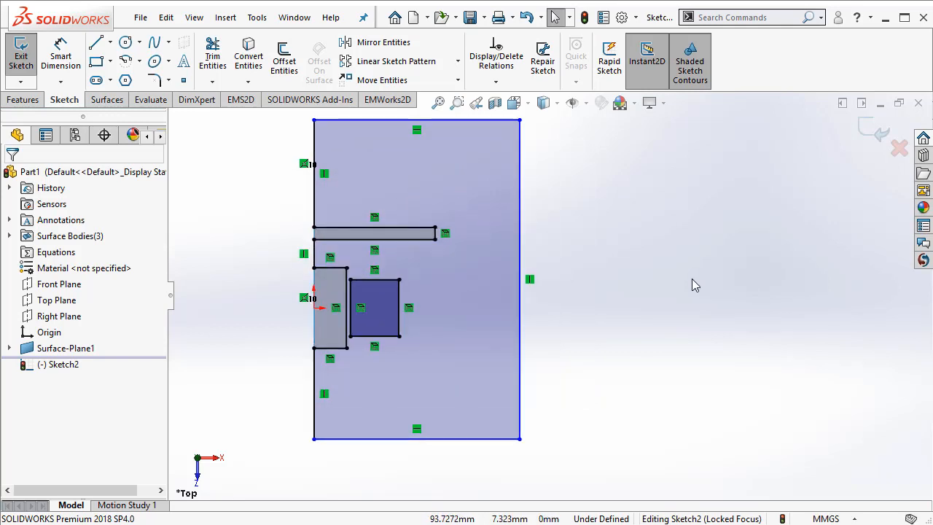
pyautogui.click(61, 55)
pyautogui.click(453, 439)
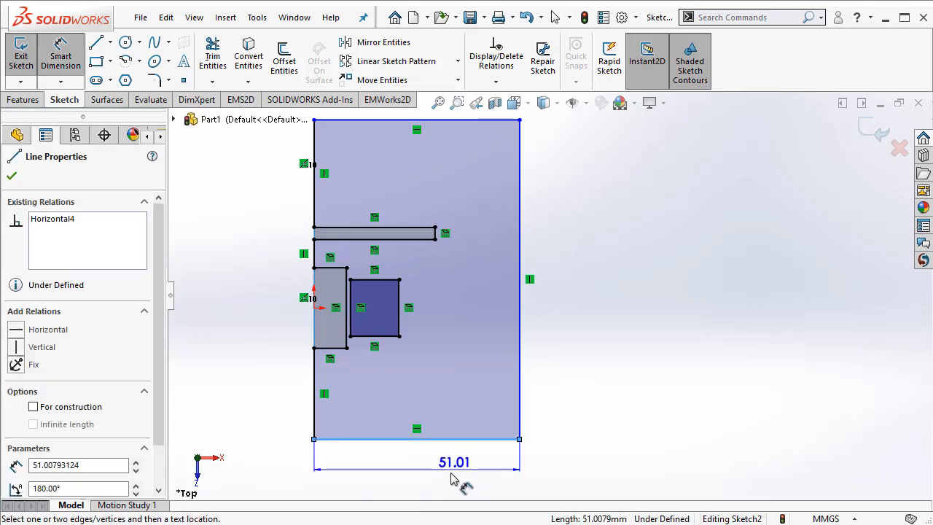
pyautogui.click(436, 481)
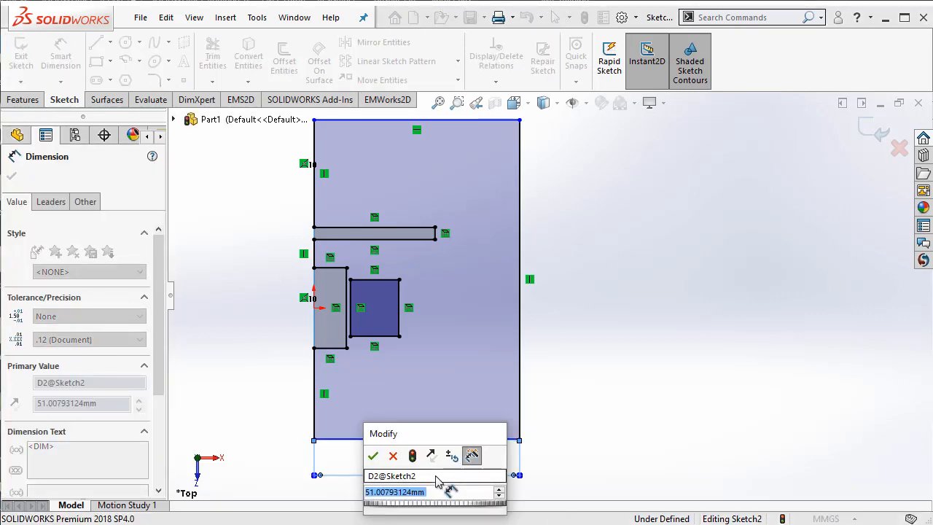
pyautogui.write('60')
pyautogui.press('Return')
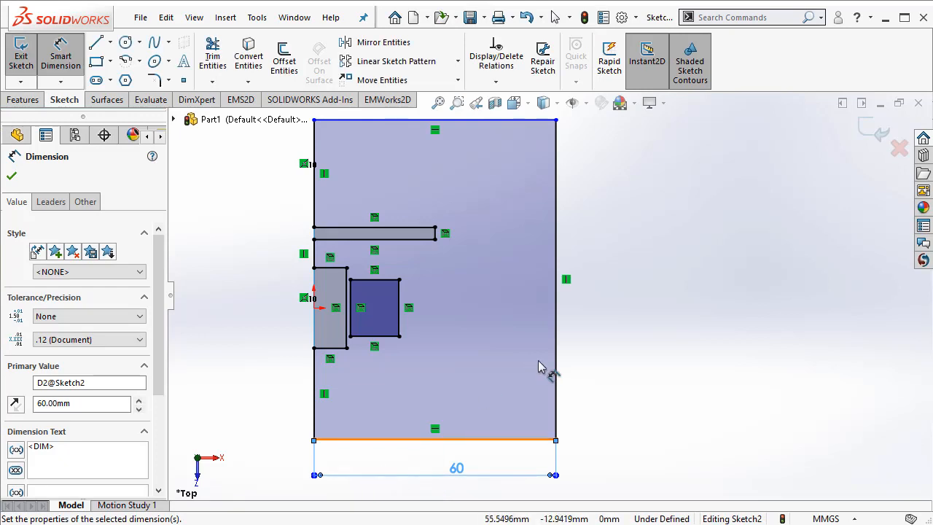
# Step: Dimension the vertical distance from the origin to the outer boundary's bottom edge and set it to 50 mm
pyautogui.click(47, 59)
pyautogui.click(47, 58)
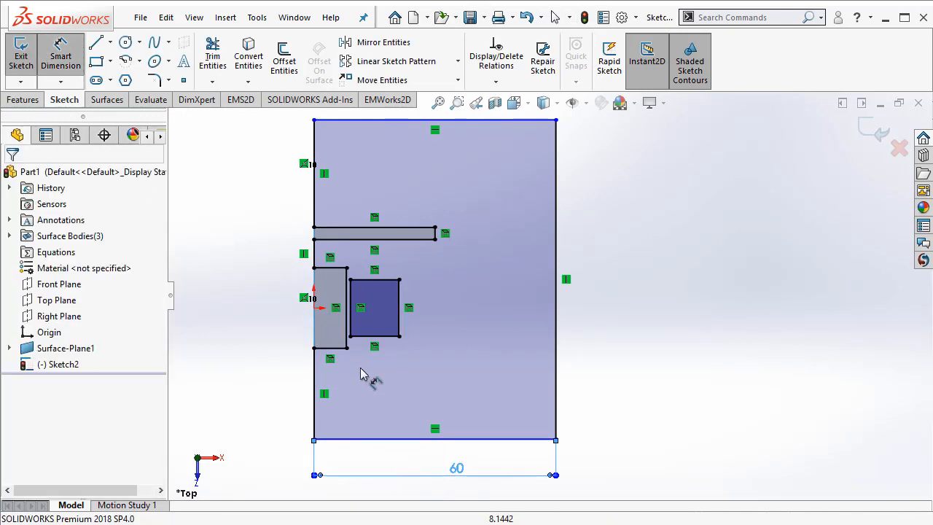
pyautogui.click(314, 308)
pyautogui.click(341, 438)
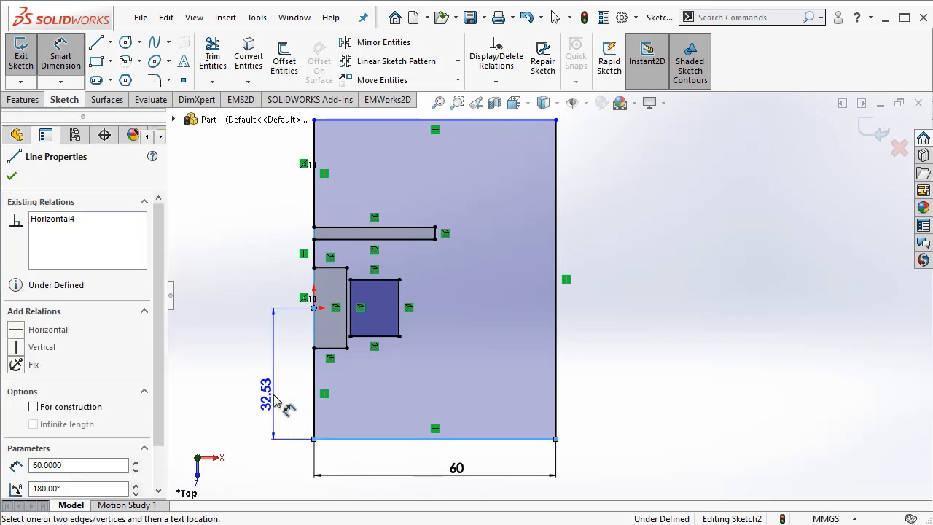
pyautogui.click(276, 400)
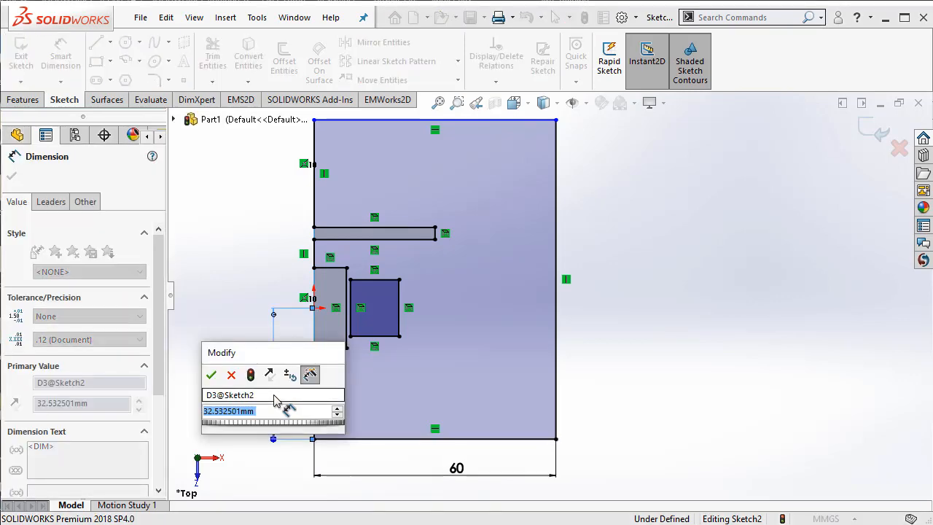
pyautogui.write('50')
pyautogui.press('Return')
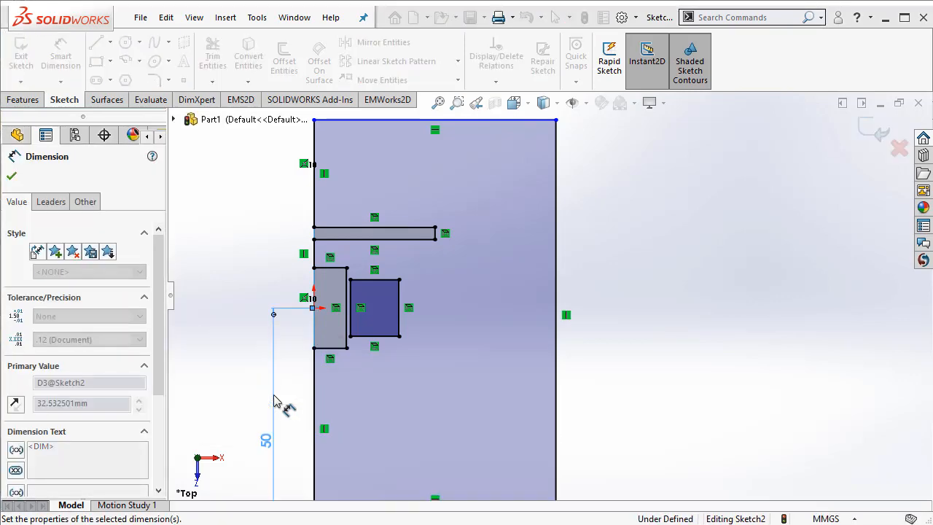
pyautogui.scroll(3, 537, 379)
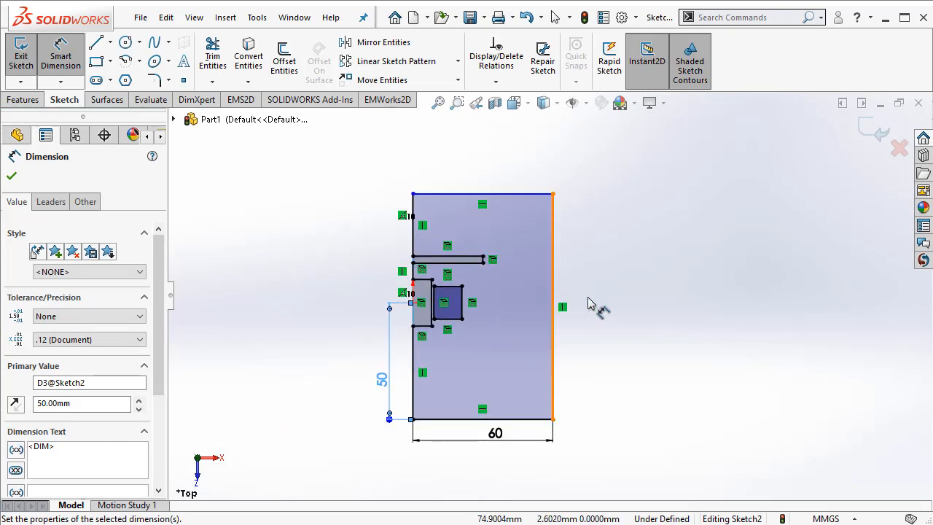
pyautogui.press('Escape')
# Step: Dimension the vertical distance from the origin to the boundary's top edge and link it by equation to the 50 mm lower dimension, "D3@Sketch2"
pyautogui.click(61, 56)
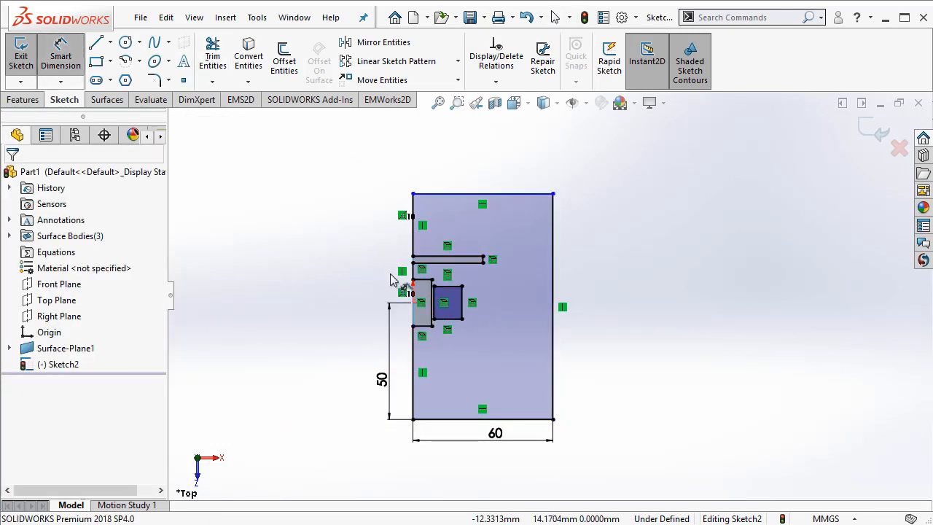
pyautogui.scroll(-2, 393, 288)
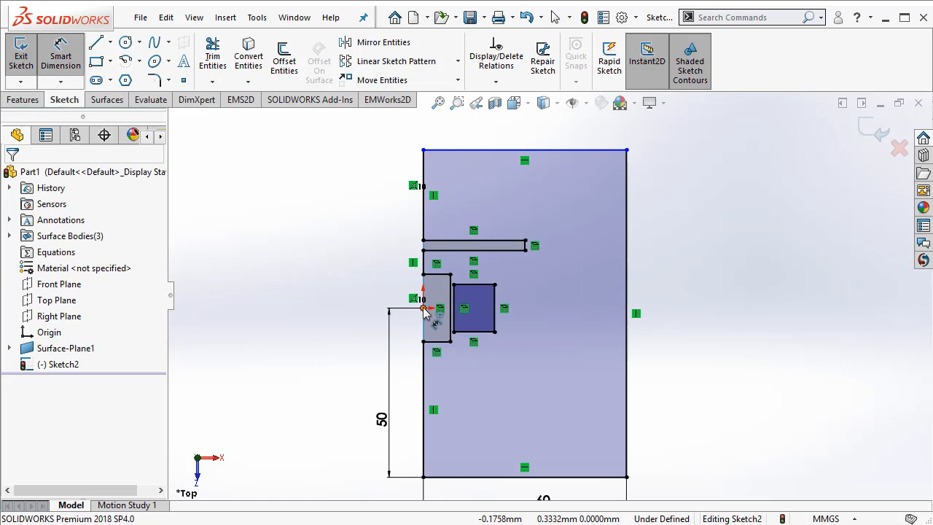
pyautogui.click(423, 308)
pyautogui.click(470, 149)
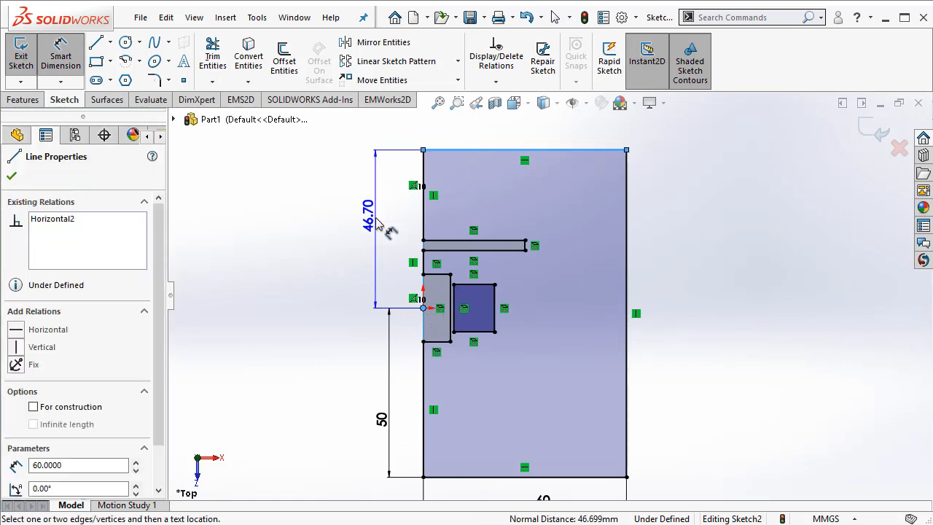
pyautogui.click(394, 246)
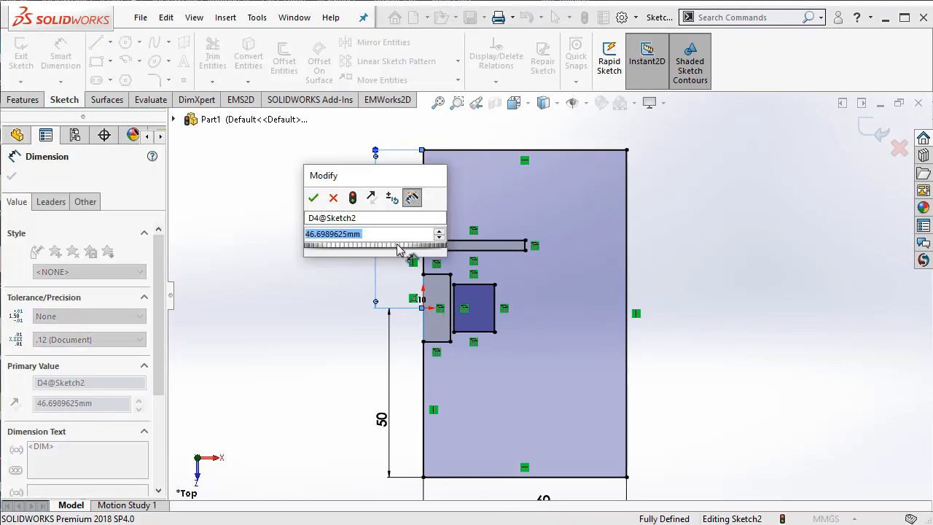
pyautogui.write('=')
pyautogui.click(381, 418)
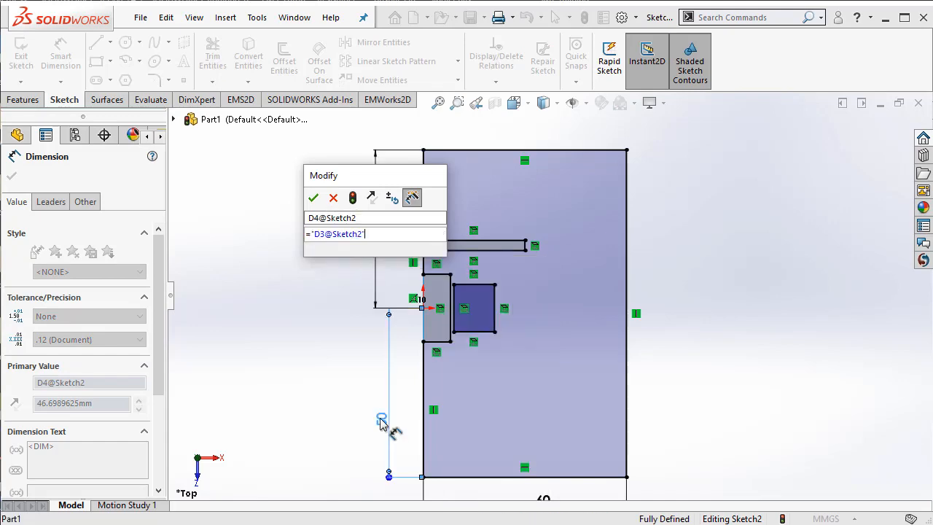
pyautogui.click(313, 197)
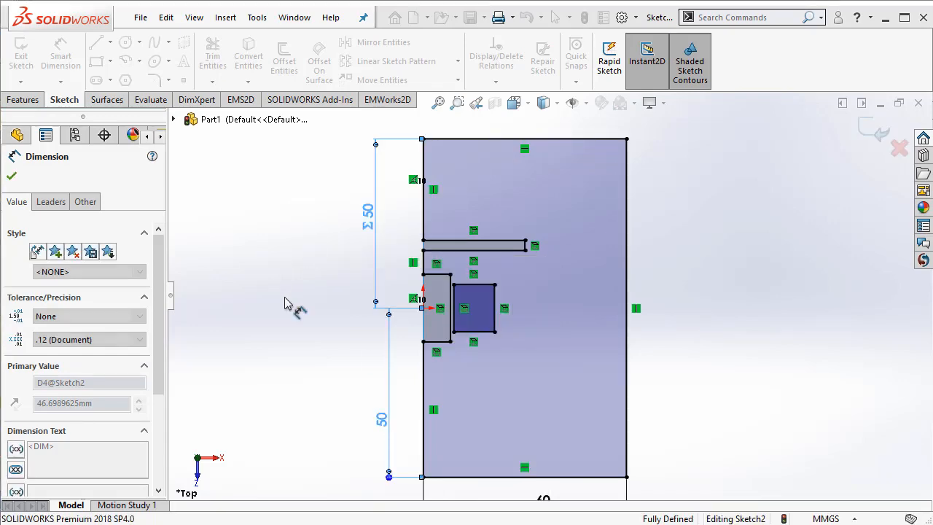
# Step: Create a planar surface from the current sketch to fill the region surrounding the three rectangles
pyautogui.click(12, 178)
pyautogui.click(108, 103)
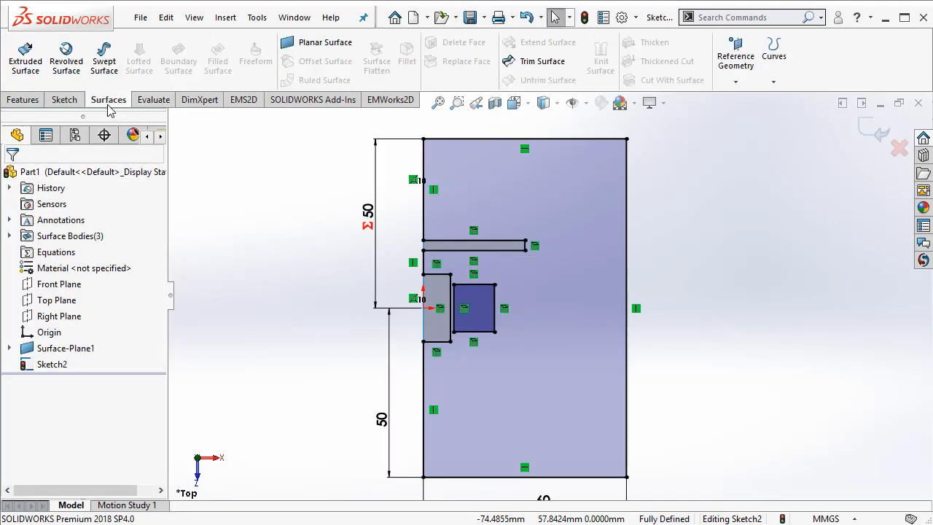
pyautogui.click(320, 42)
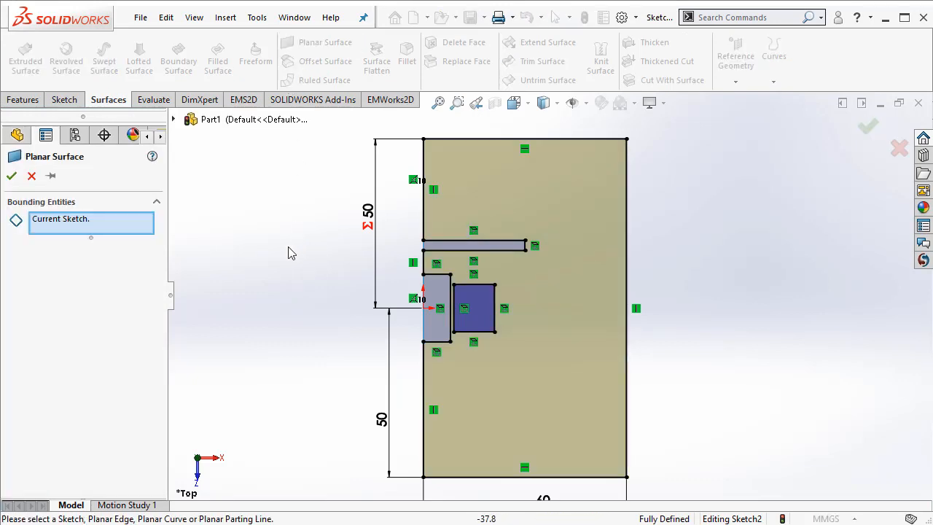
pyautogui.click(10, 176)
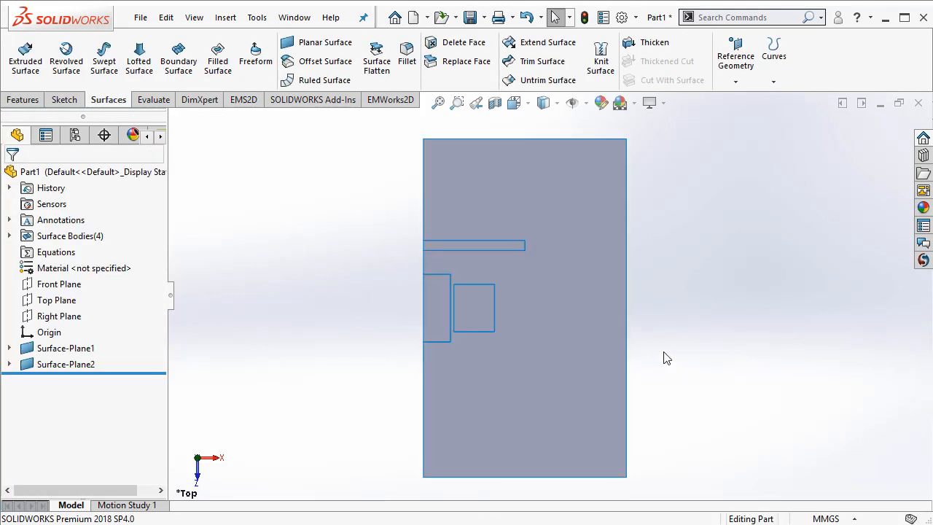
# Step: Inspect the surrounding region and the inner rectangular surfaces to check that they are separate faces
pyautogui.click(531, 345)
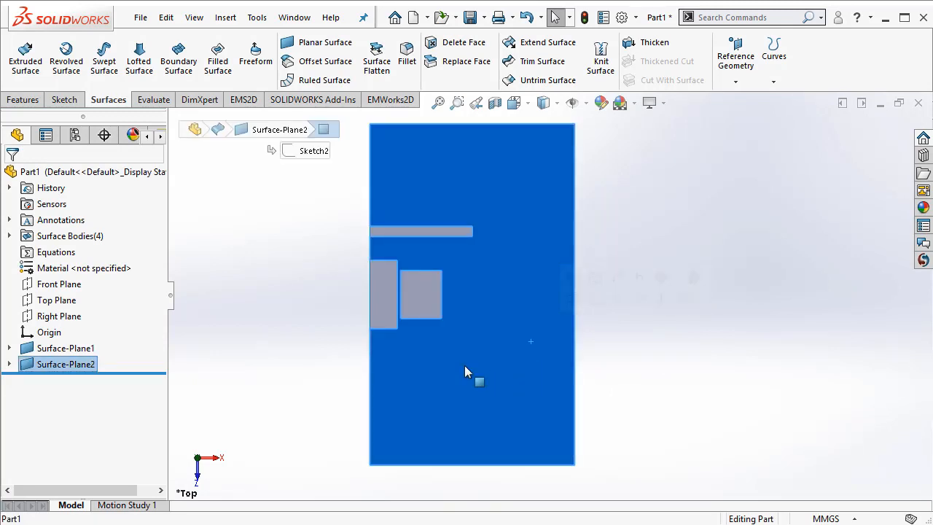
pyautogui.click(370, 311)
pyautogui.click(364, 342)
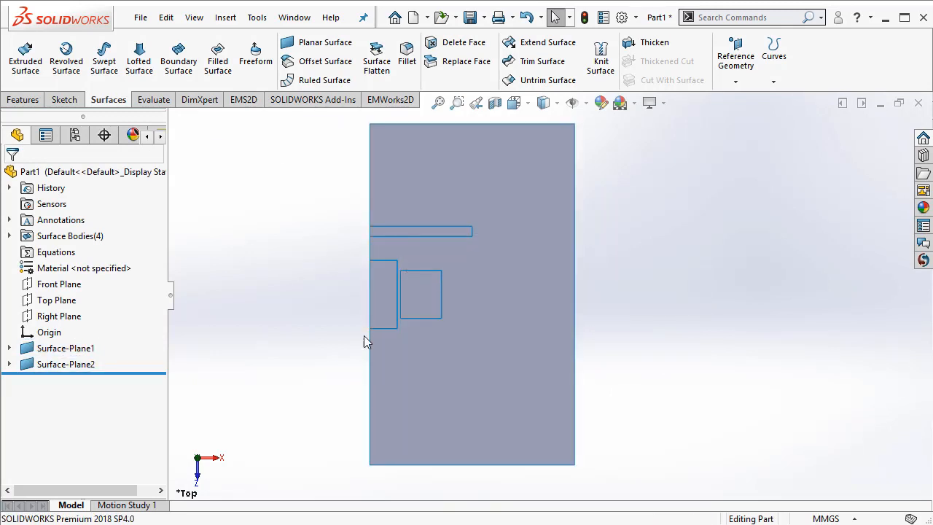
pyautogui.click(390, 312)
pyautogui.click(405, 290)
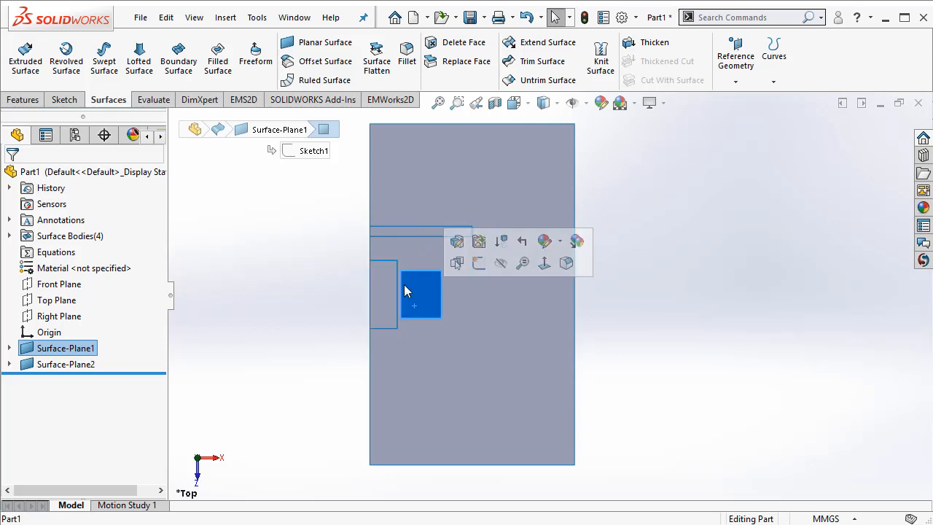
pyautogui.click(402, 235)
pyautogui.click(324, 340)
pyautogui.press('f')
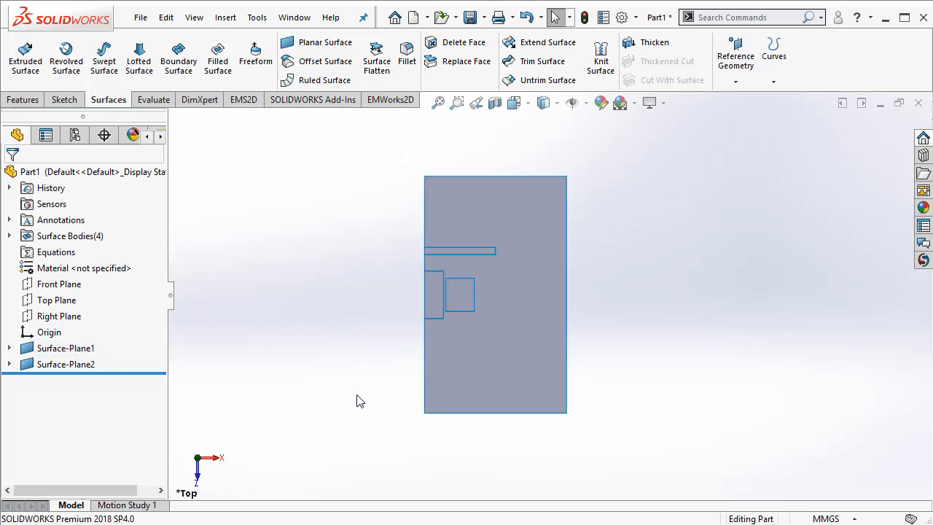
# Step: Start a coordinate system at the outer region's bottom-left corner, with the bottom edge as X axis and the left edge as Z axis
pyautogui.click(226, 18)
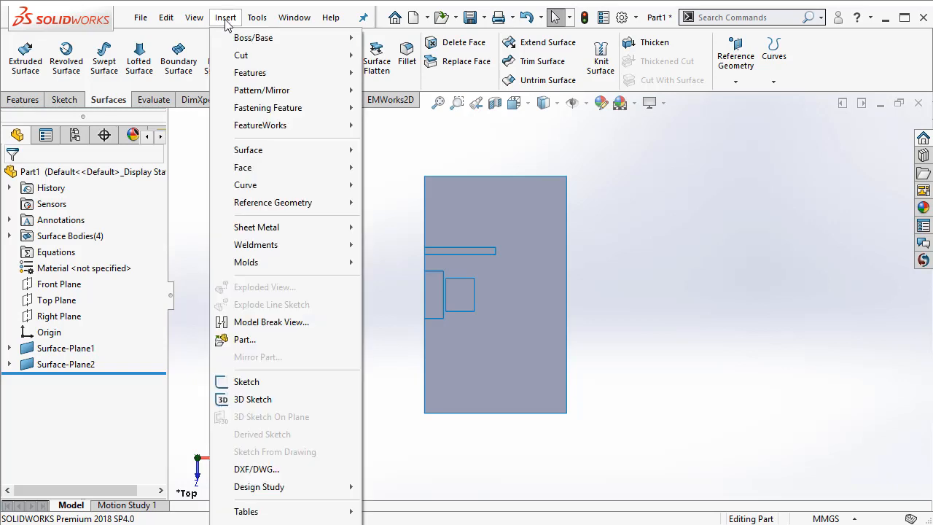
pyautogui.moveTo(306, 203)
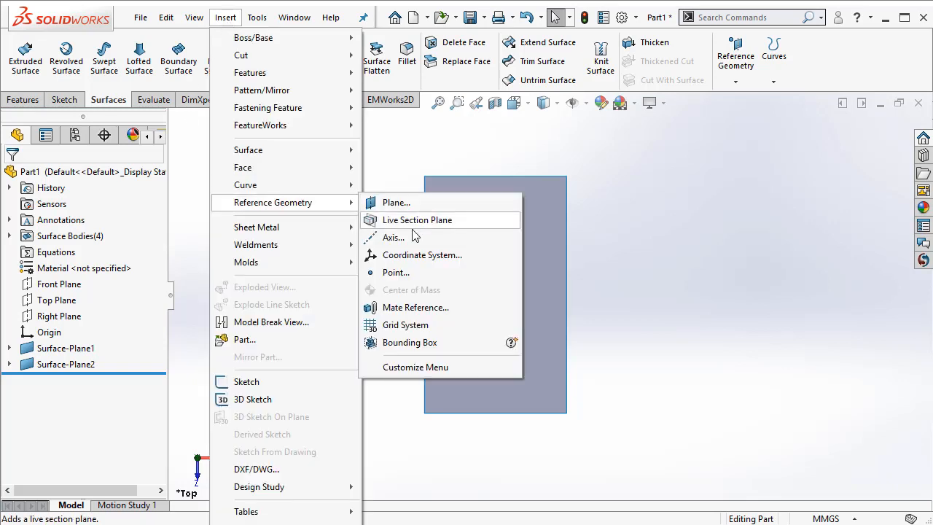
pyautogui.click(426, 255)
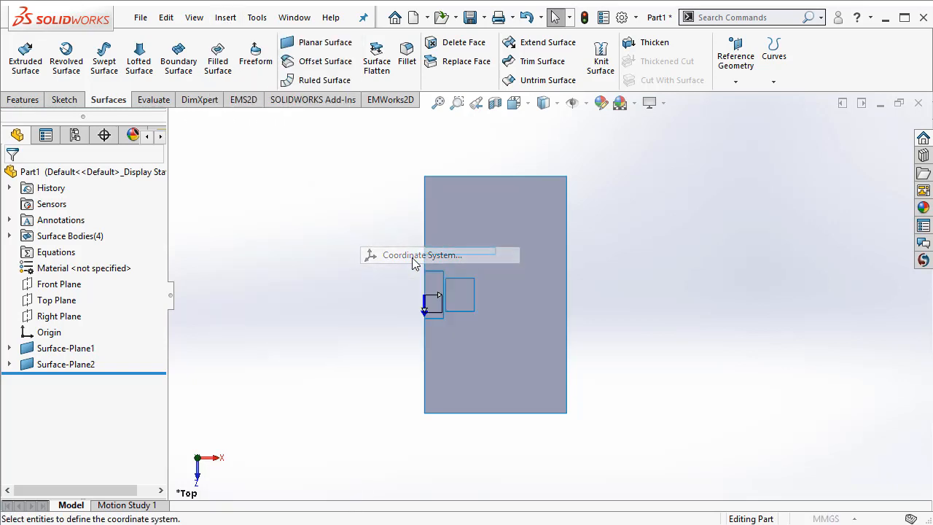
pyautogui.click(425, 413)
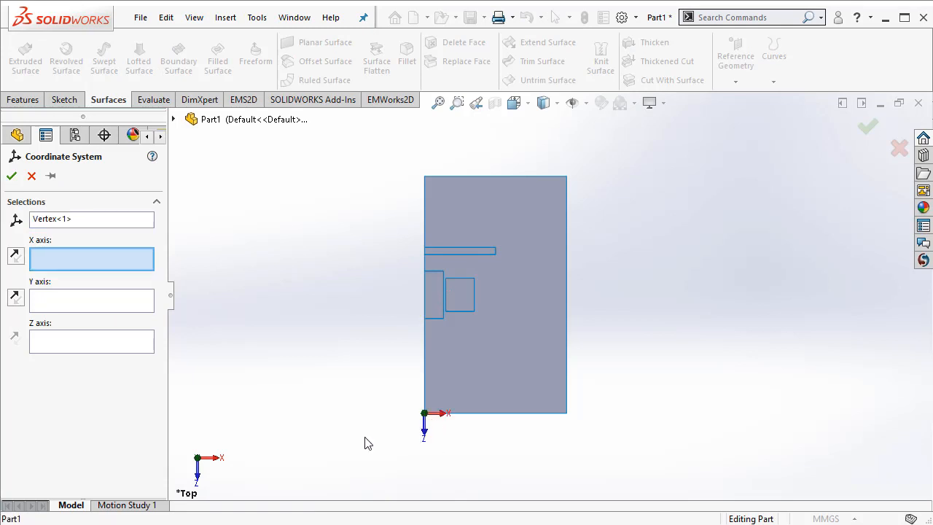
pyautogui.click(469, 412)
pyautogui.click(64, 344)
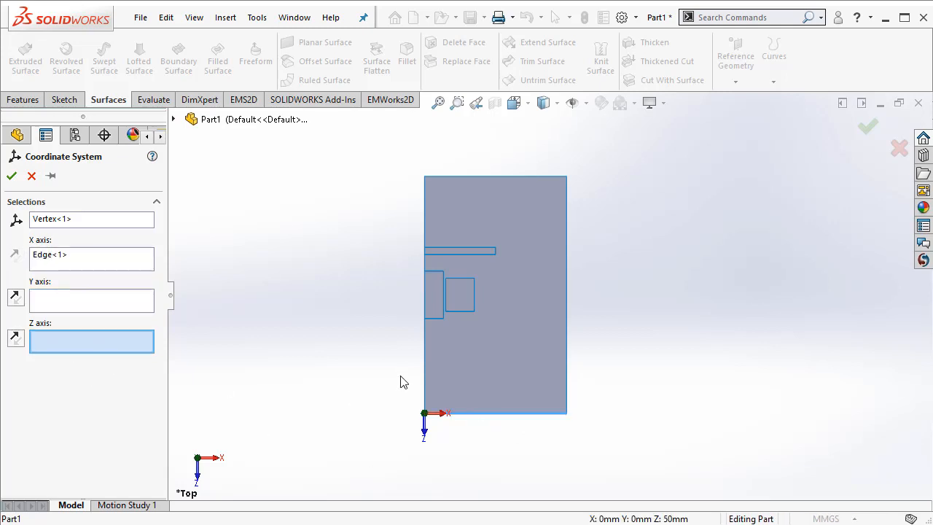
pyautogui.click(424, 355)
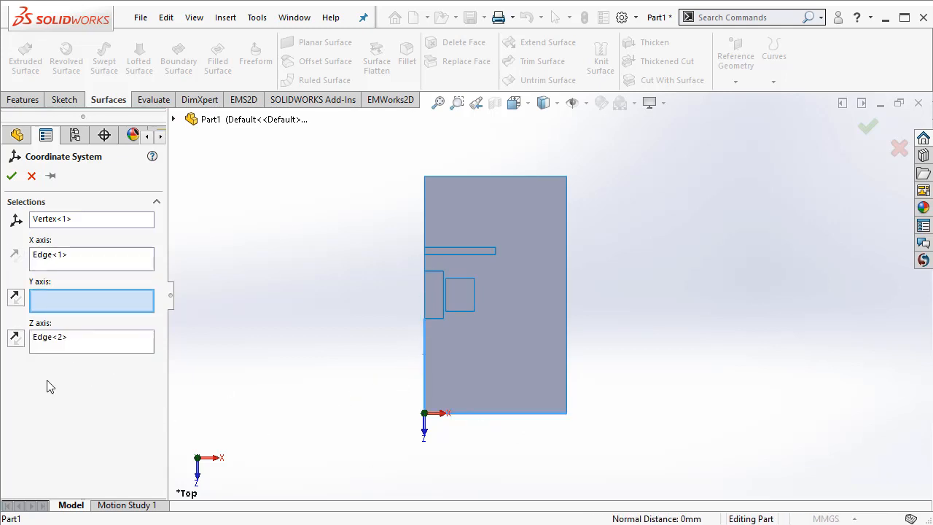
# Step: Orient the coordinate system with Z pointing up and X pointing right into the region, and create it
pyautogui.click(21, 340)
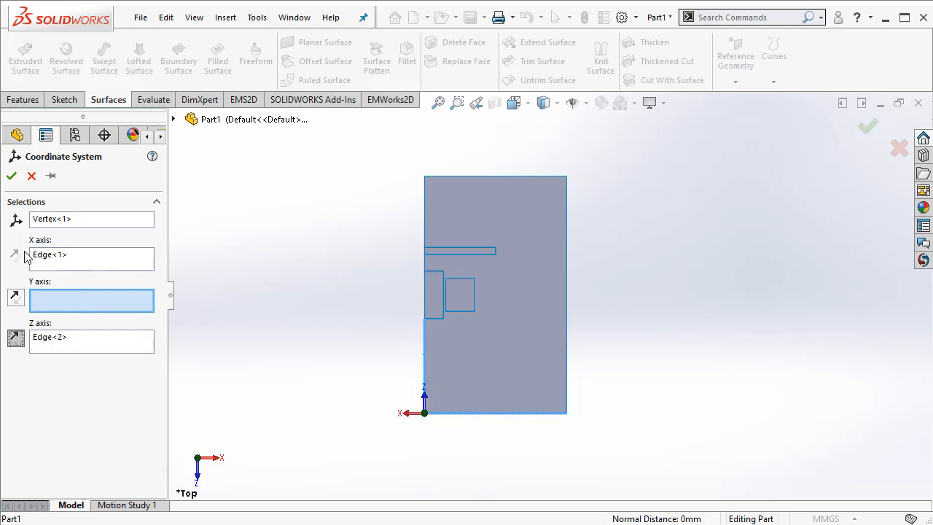
pyautogui.click(53, 262)
pyautogui.click(16, 257)
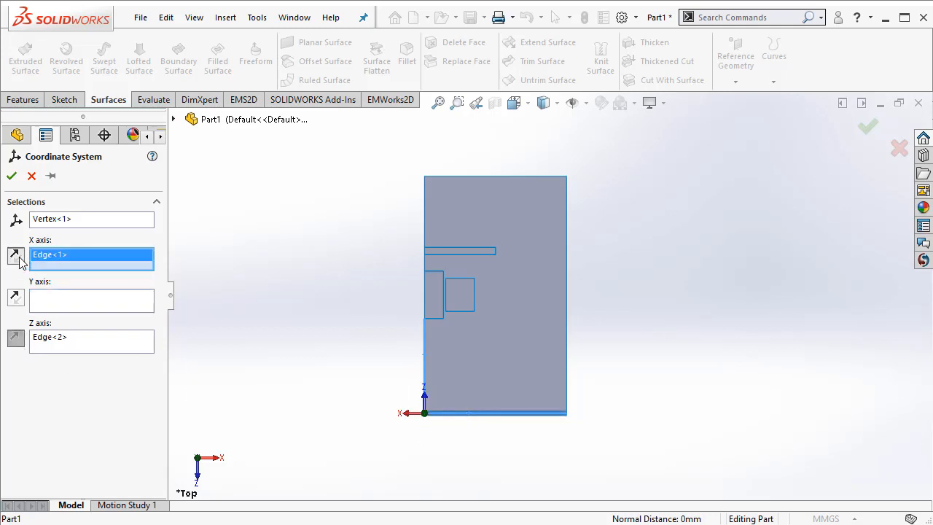
pyautogui.click(47, 342)
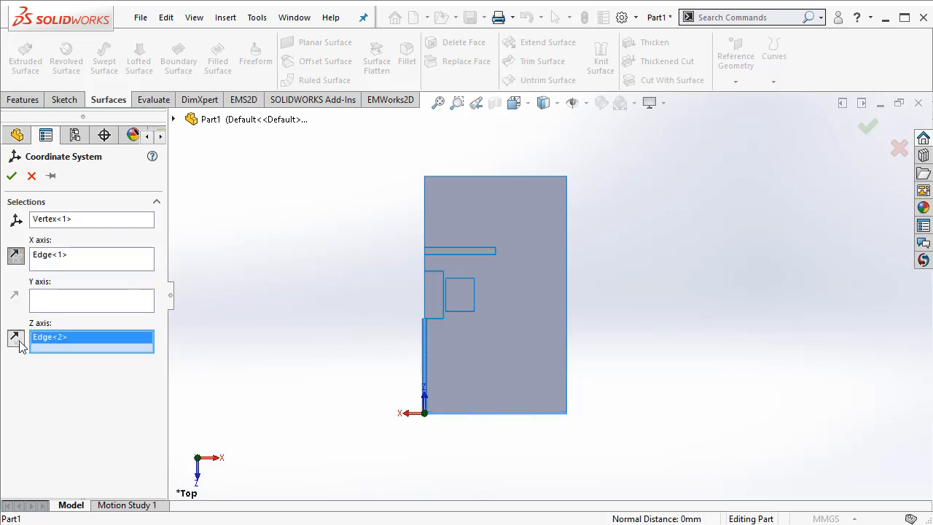
pyautogui.click(18, 343)
pyautogui.click(18, 343)
pyautogui.click(15, 255)
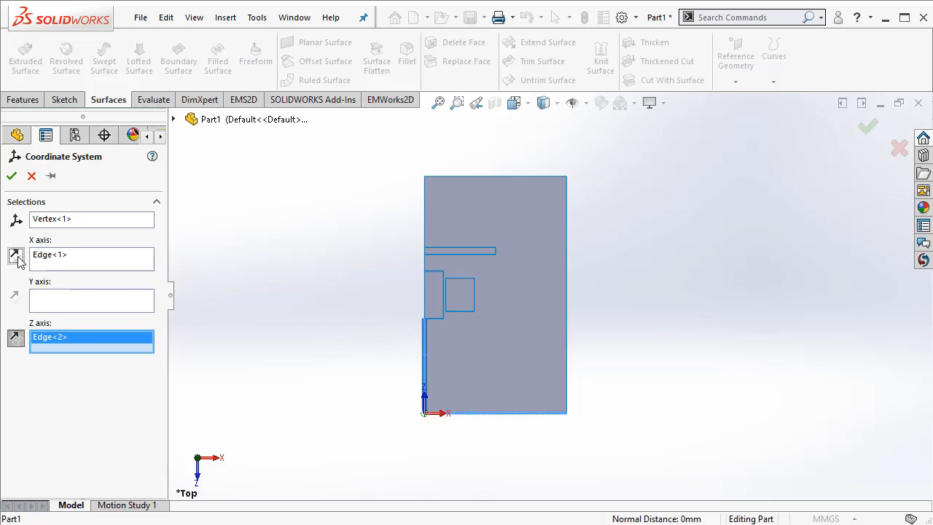
pyautogui.scroll(-2, 510, 437)
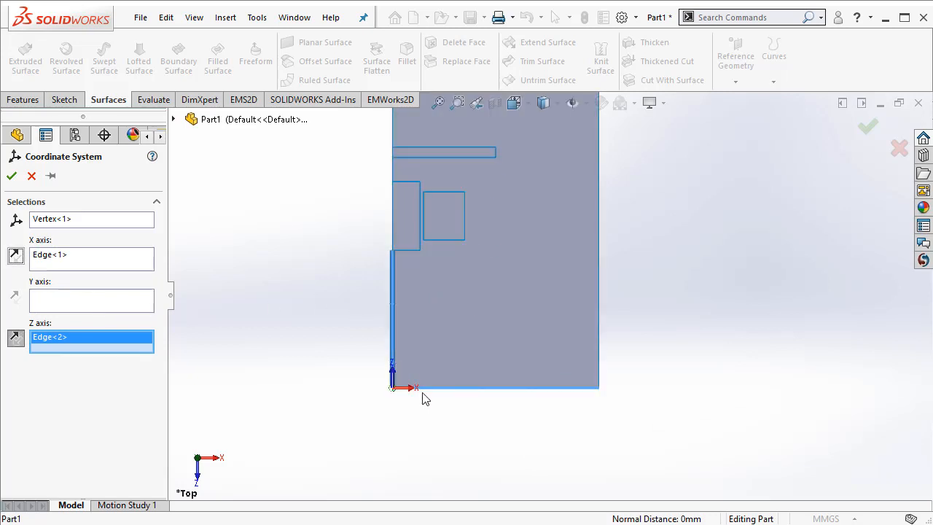
pyautogui.click(12, 176)
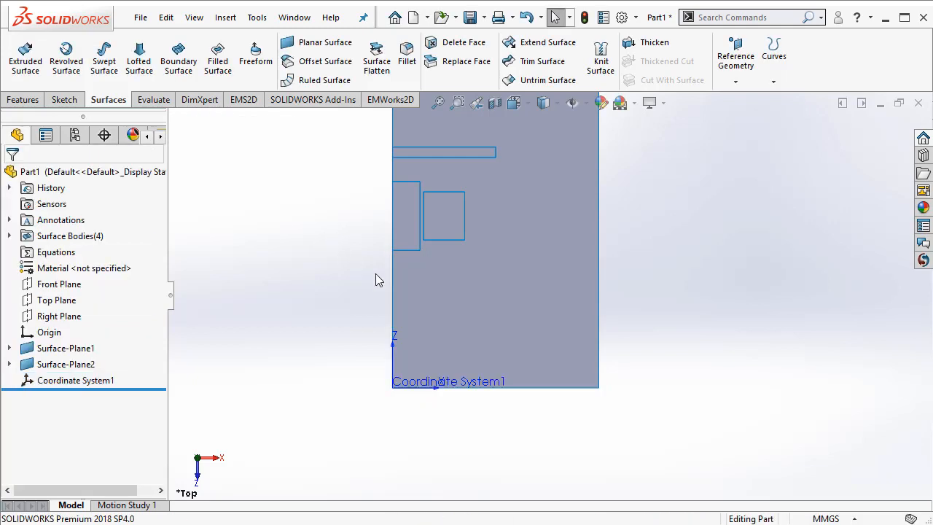
# Step: Save the part as "axis symmetric - example 2.SLDPRT", replacing the existing file
pyautogui.scroll(3, 548, 293)
pyautogui.scroll(-1, 608, 196)
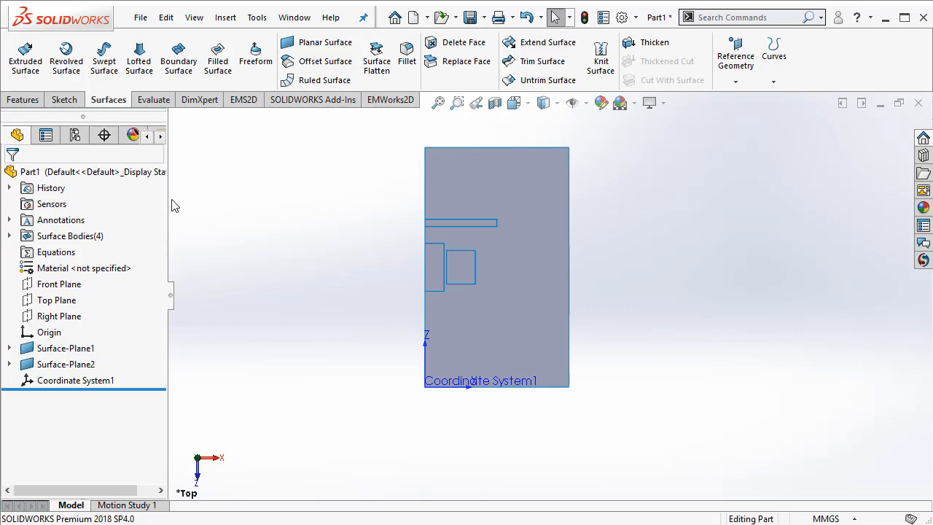
pyautogui.moveTo(168, 196); pyautogui.dragTo(205, 195)
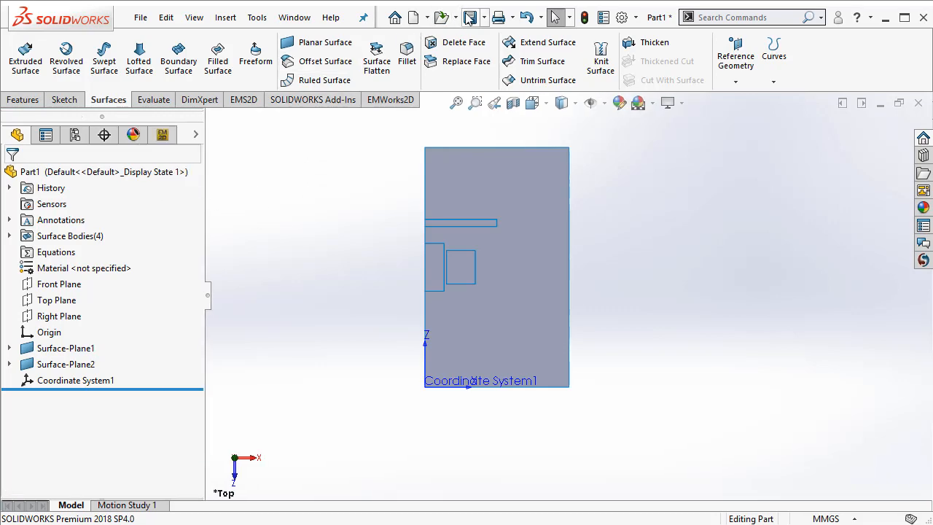
pyautogui.hotkey('ctrl', 's')
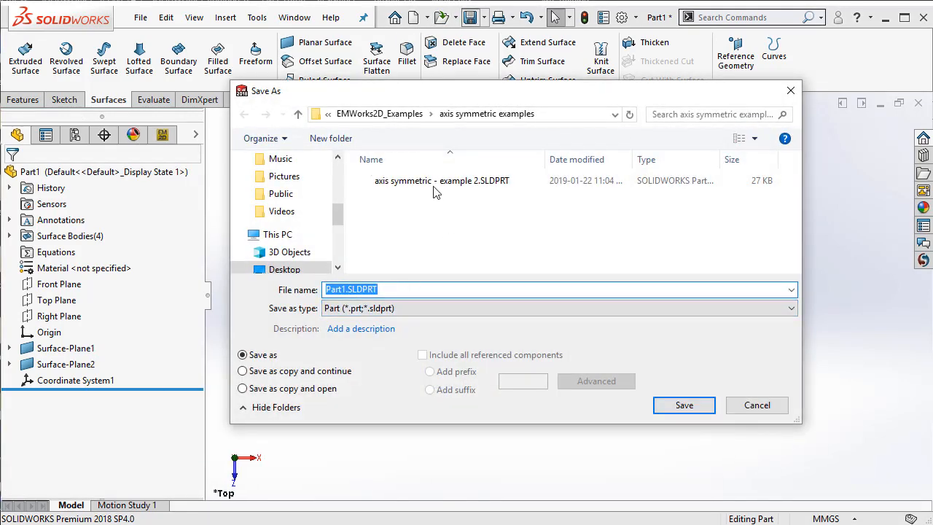
pyautogui.doubleClick(432, 182)
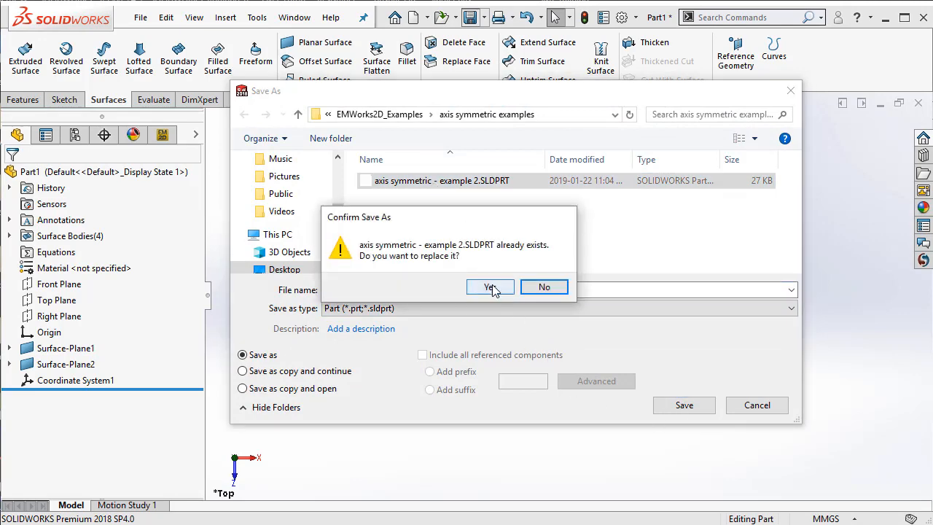
pyautogui.click(489, 287)
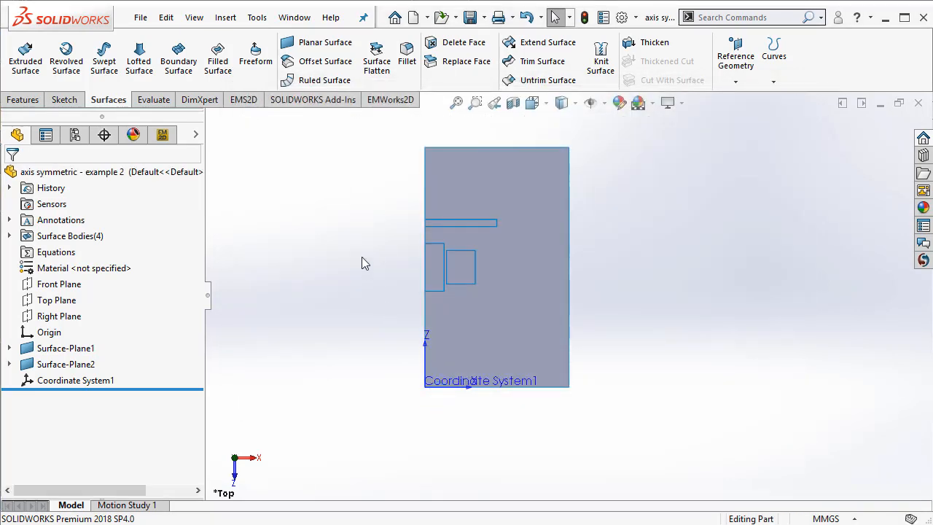
# Step: Create a Magnetostatic EMWorks2D study named Study 1 with the Axisymmetric (RZ) solution type, referenced to Coordinate System1
pyautogui.scroll(-2, 583, 197)
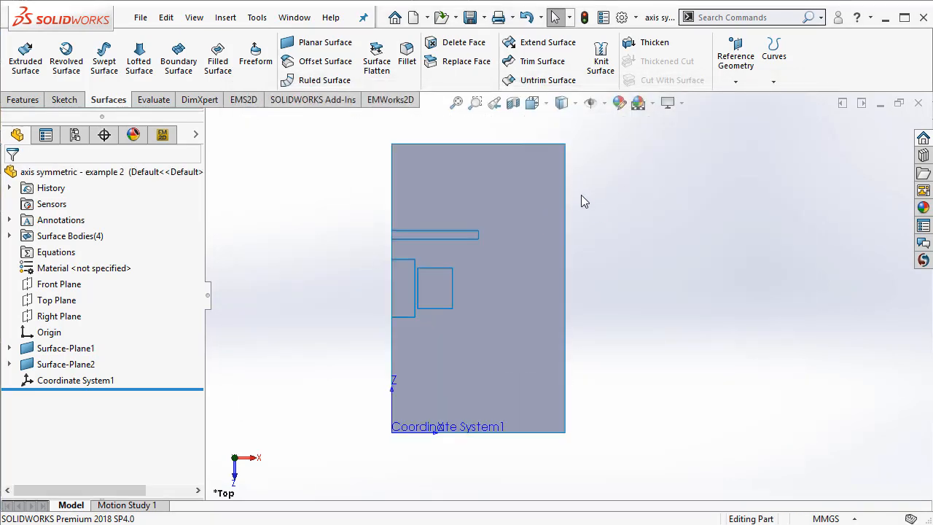
pyautogui.click(163, 136)
pyautogui.click(119, 187)
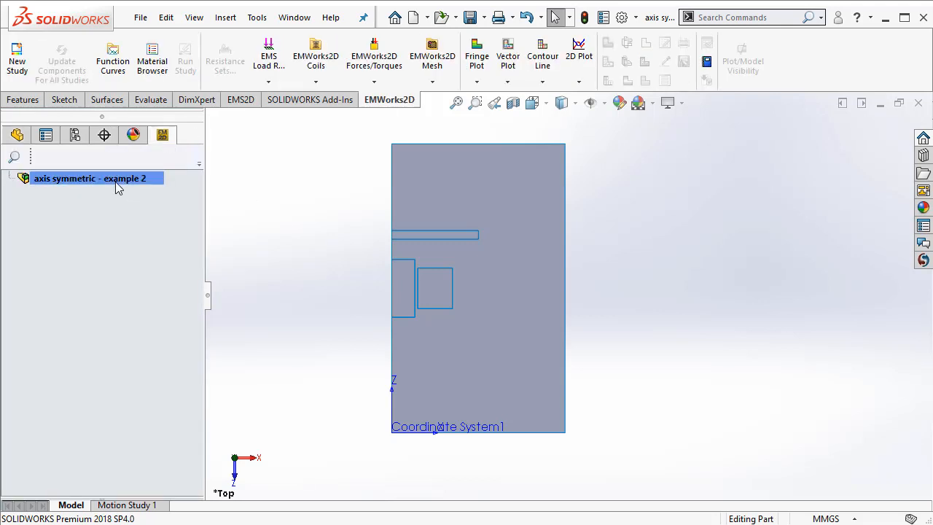
pyautogui.rightClick(115, 182)
pyautogui.click(155, 195)
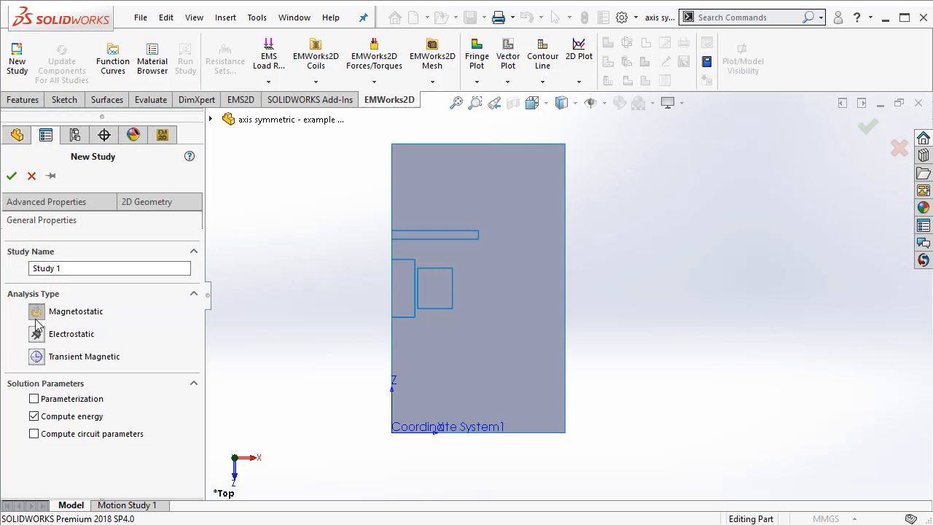
pyautogui.click(143, 208)
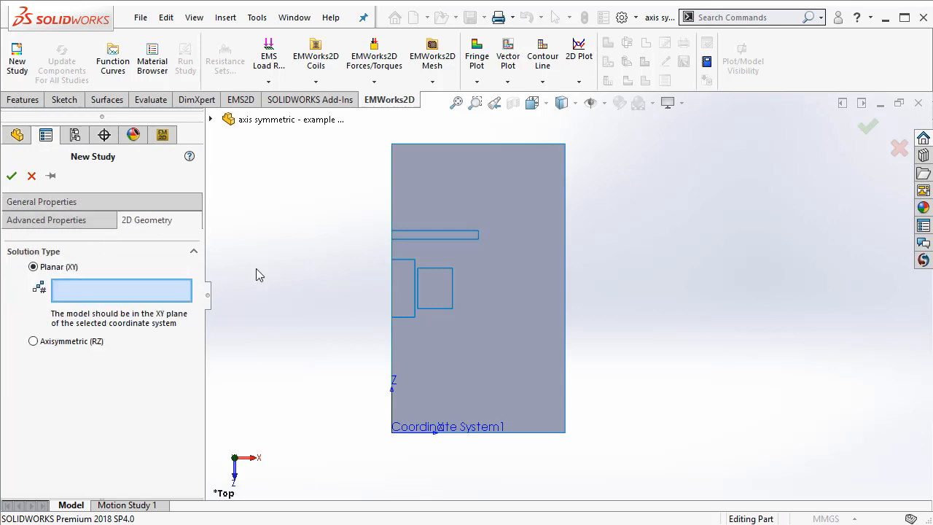
pyautogui.click(67, 343)
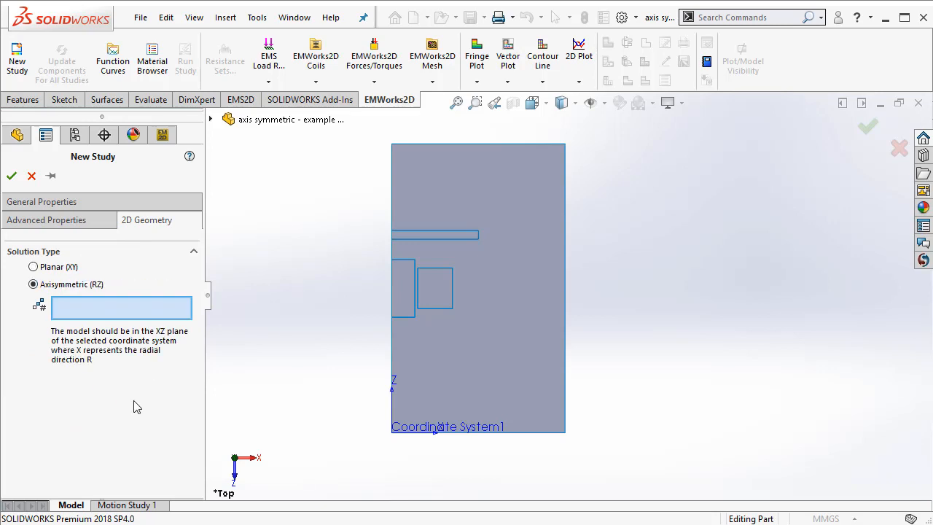
pyautogui.click(471, 432)
pyautogui.click(11, 176)
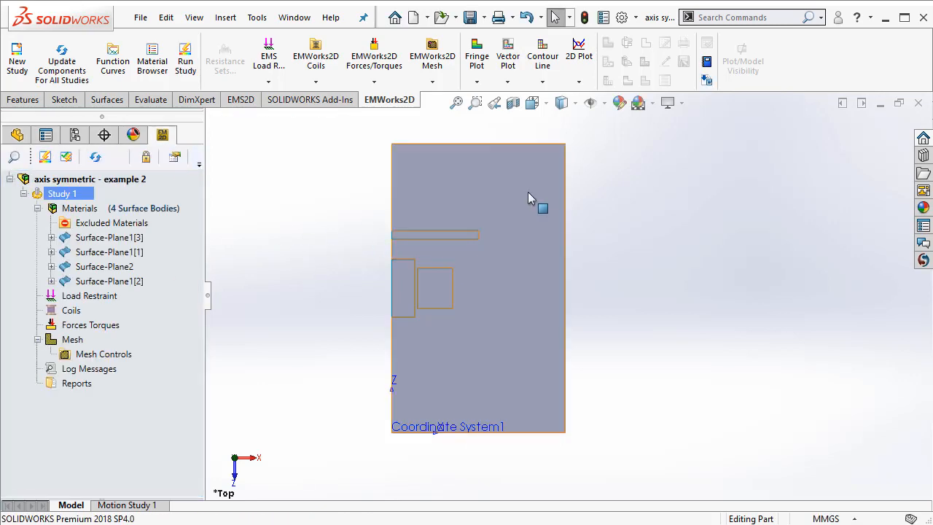
# Step: Assign the favorite material Air to the surrounding region, Surface-Plane2
pyautogui.click(525, 253)
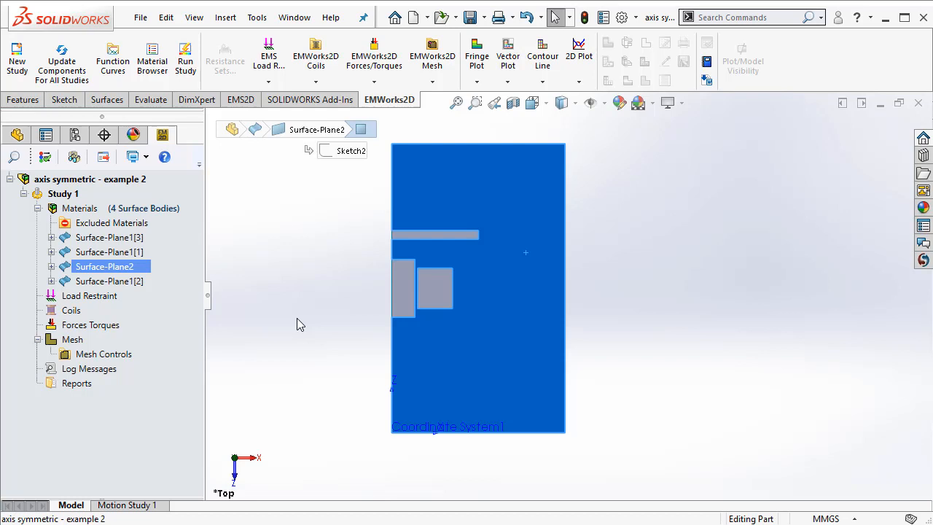
pyautogui.rightClick(123, 270)
pyautogui.moveTo(204, 302)
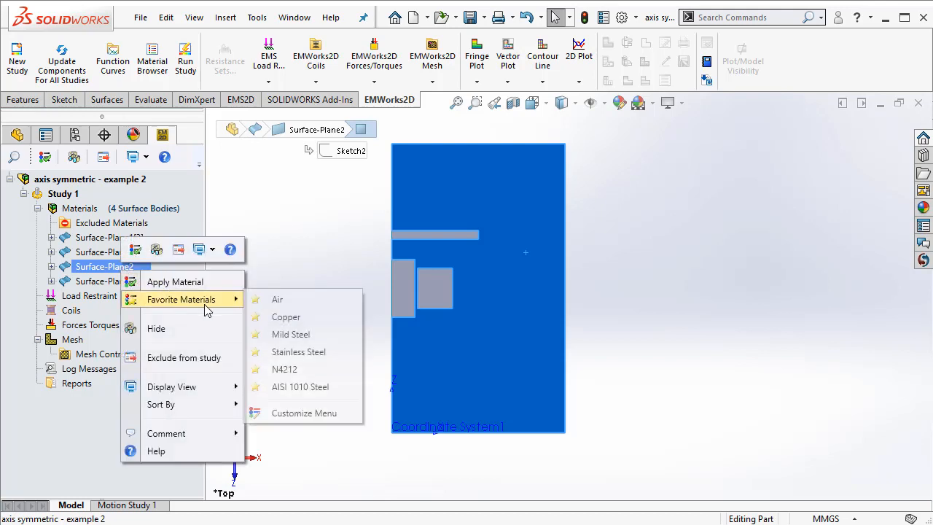
pyautogui.click(313, 305)
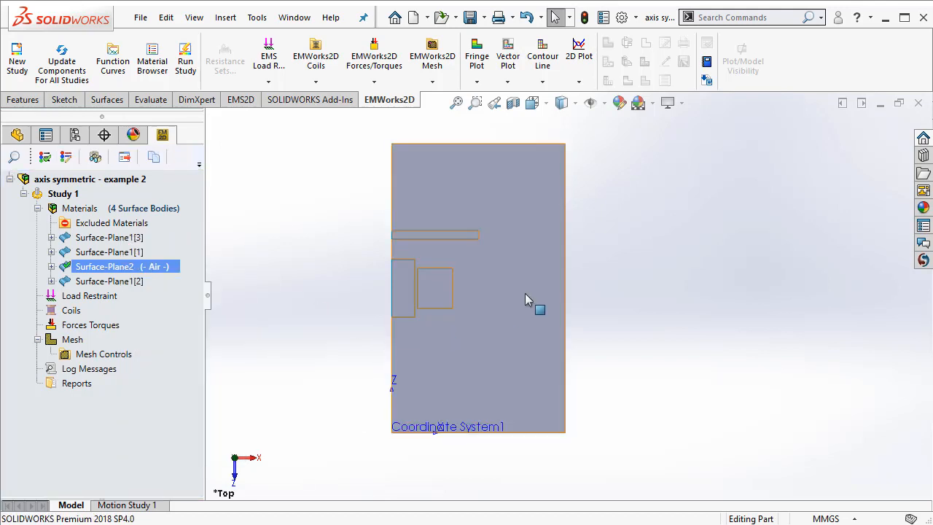
# Step: Assign the favorite material Copper to Surface-Plane1[2], the rectangle beside the core on the axis
pyautogui.scroll(-3, 537, 301)
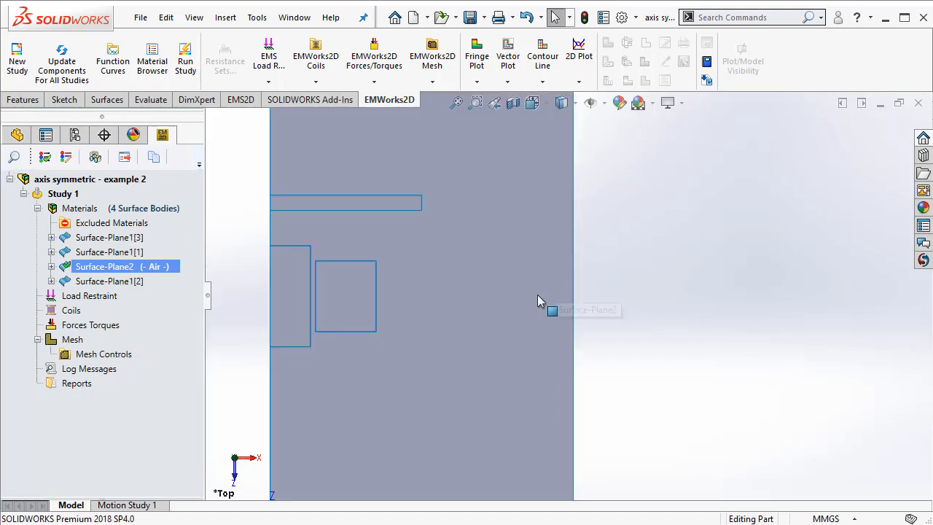
pyautogui.click(339, 305)
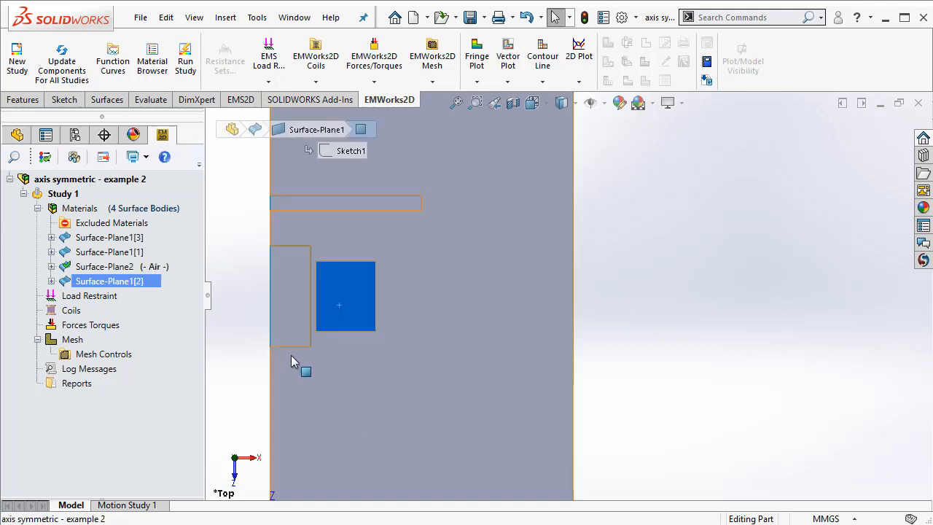
pyautogui.rightClick(128, 282)
pyautogui.moveTo(191, 315)
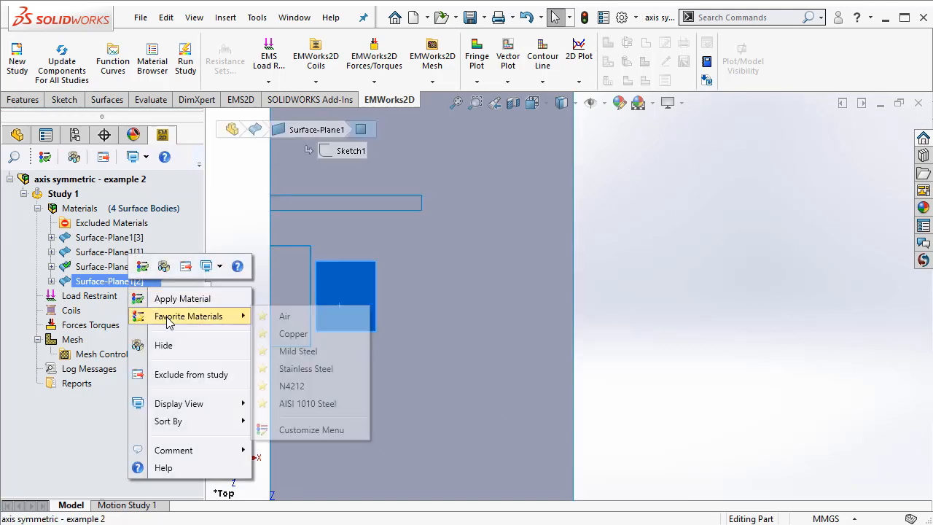
pyautogui.click(293, 333)
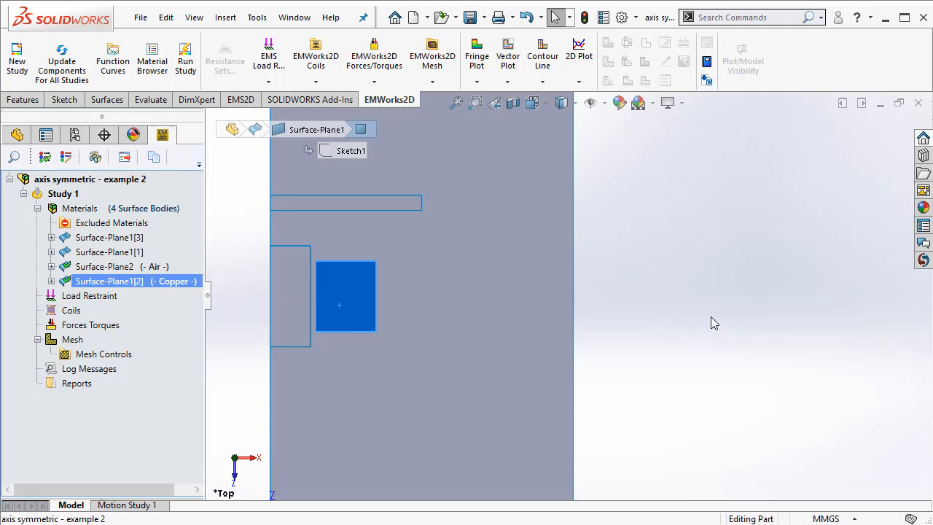
# Step: Assign the favorite material AISI 1010 Steel to both Surface-Plane1[3] and Surface-Plane1[1]
pyautogui.click(98, 238)
pyautogui.keyDown('ctrl'); pyautogui.click(94, 253); pyautogui.keyUp('ctrl')
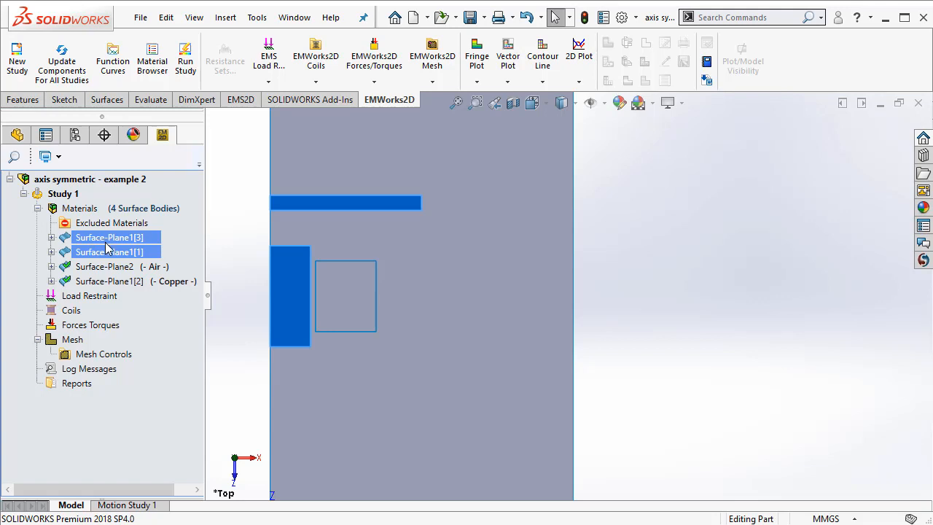
pyautogui.rightClick(108, 247)
pyautogui.moveTo(150, 278)
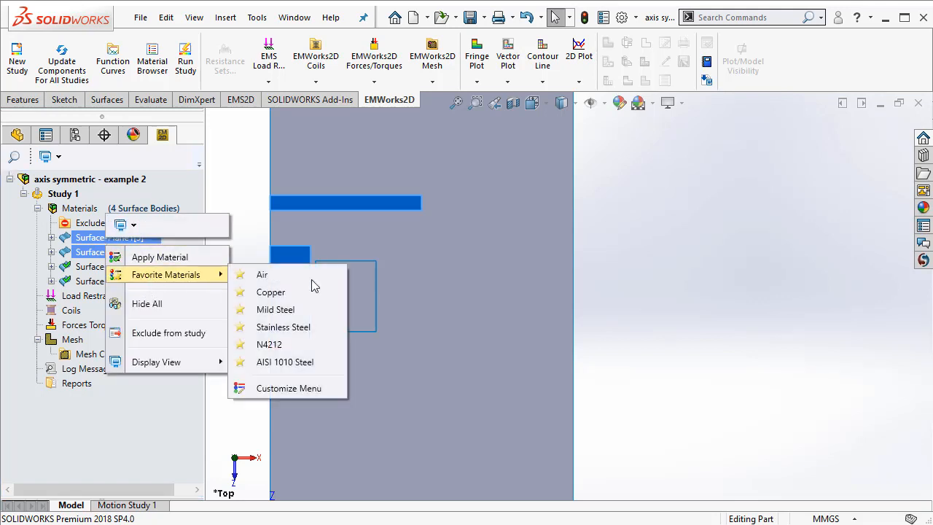
pyautogui.click(294, 363)
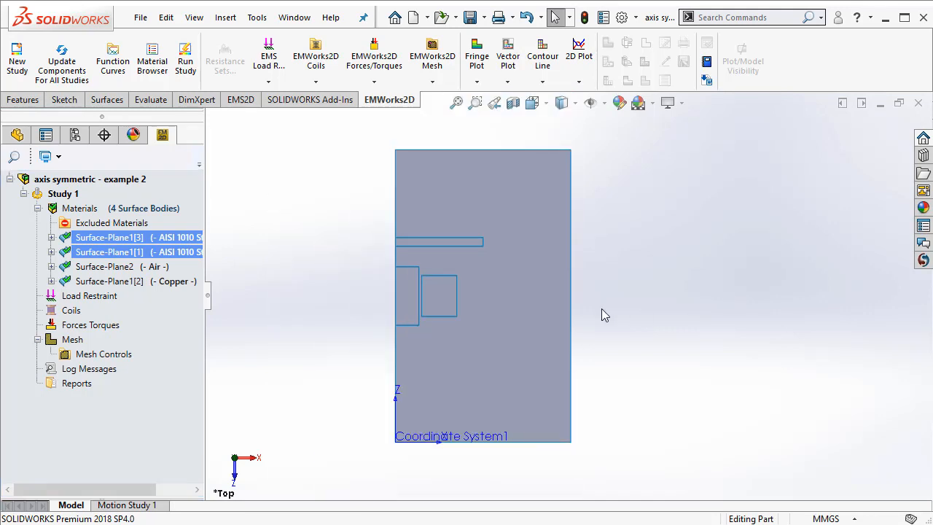
# Step: Apply a Magnetic Vector Potential of 0 Weber/m to the air region's three outer edges, excluding the symmetry axis
pyautogui.click(37, 208)
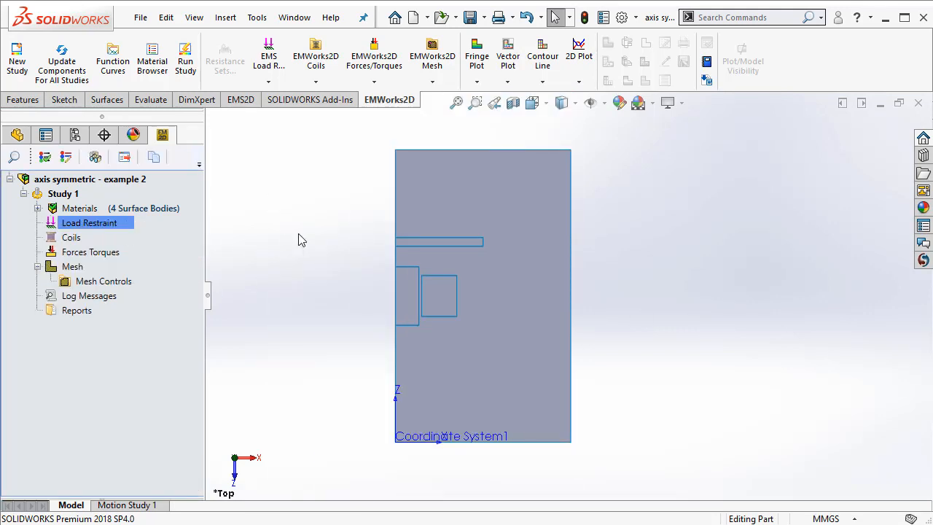
pyautogui.rightClick(105, 226)
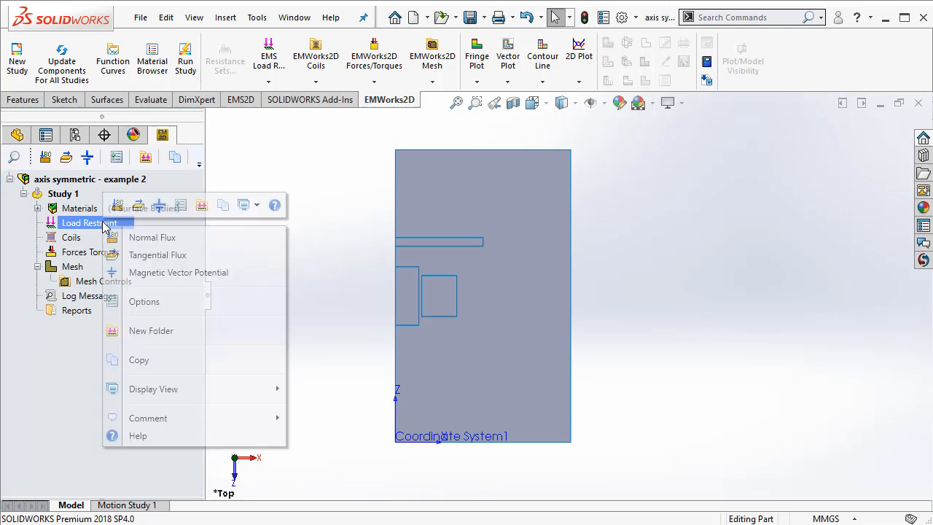
pyautogui.click(175, 272)
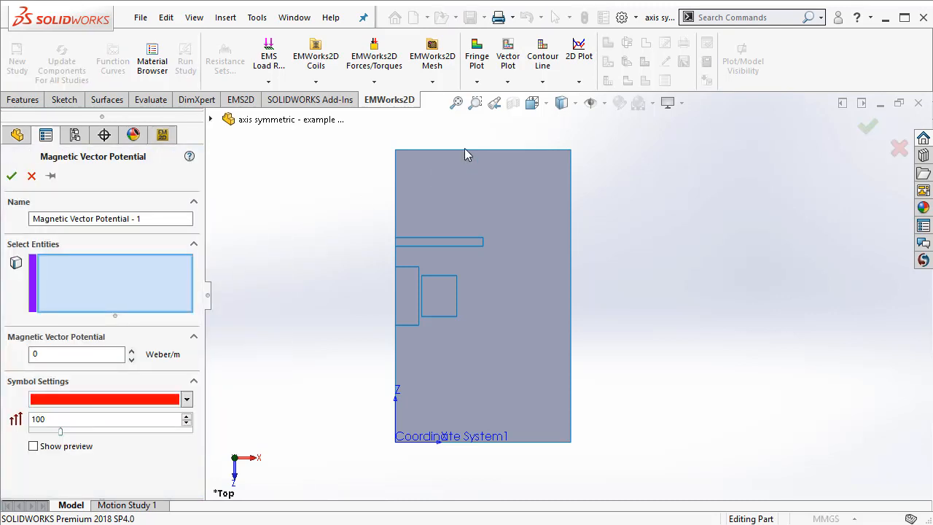
pyautogui.click(463, 150)
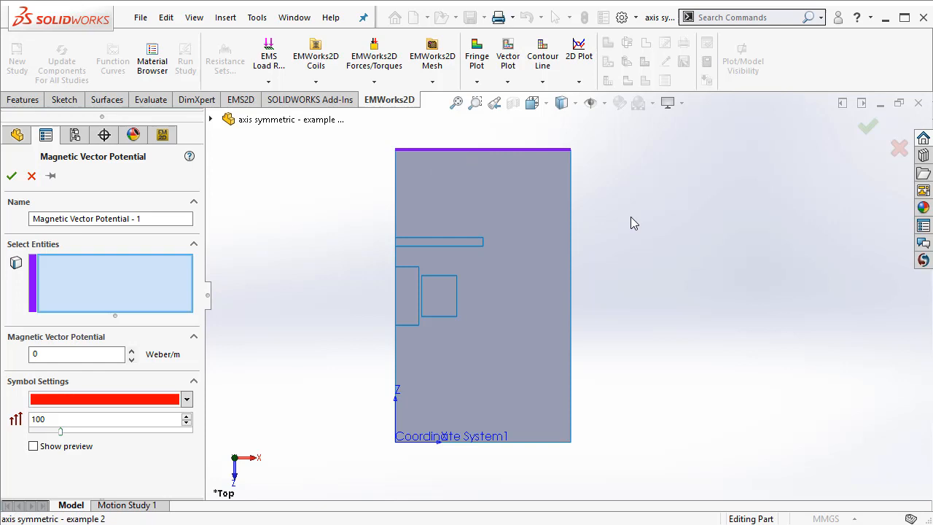
pyautogui.click(572, 215)
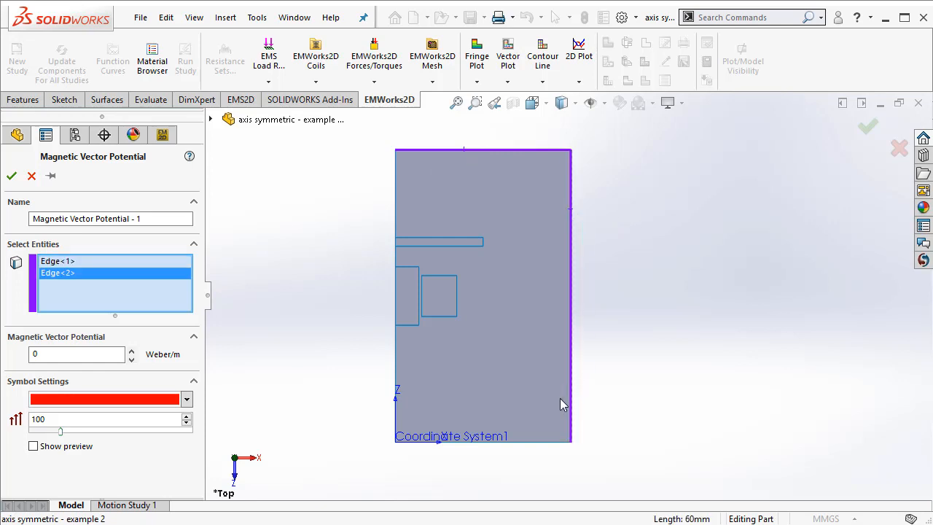
pyautogui.click(534, 441)
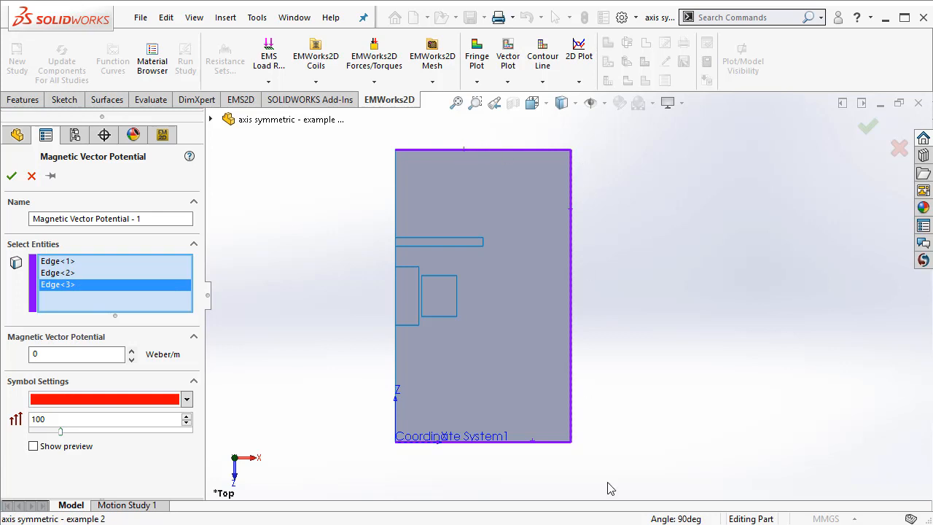
pyautogui.click(11, 175)
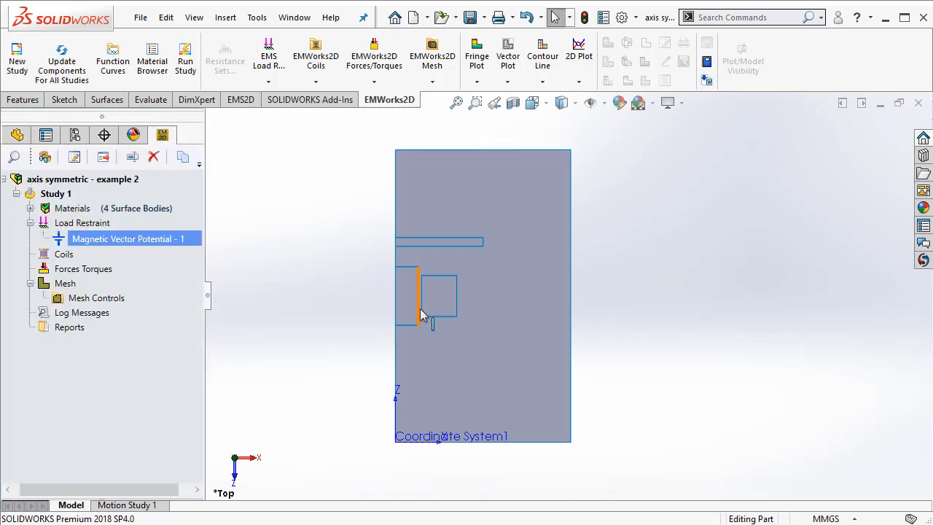
# Step: Define the copper rectangle as a current-driven solid surface coil with a net current of 15000
pyautogui.rightClick(70, 256)
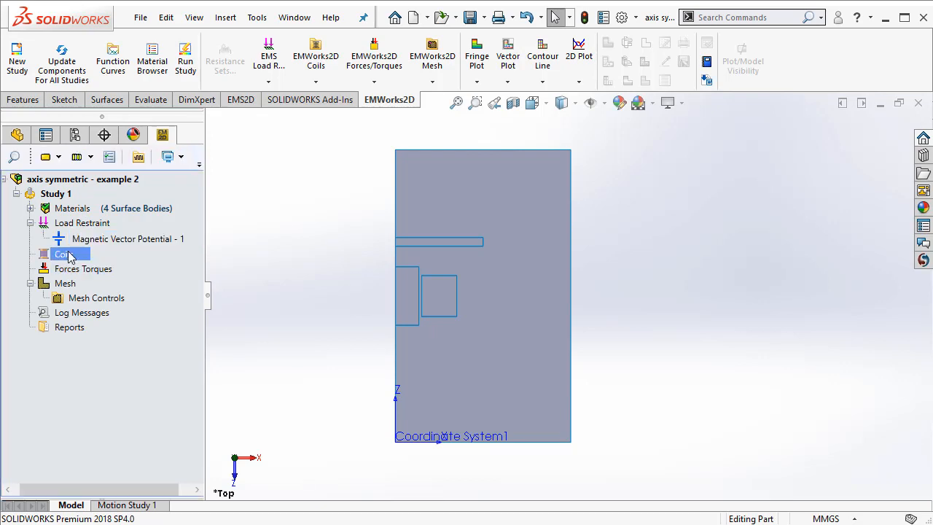
pyautogui.moveTo(111, 271)
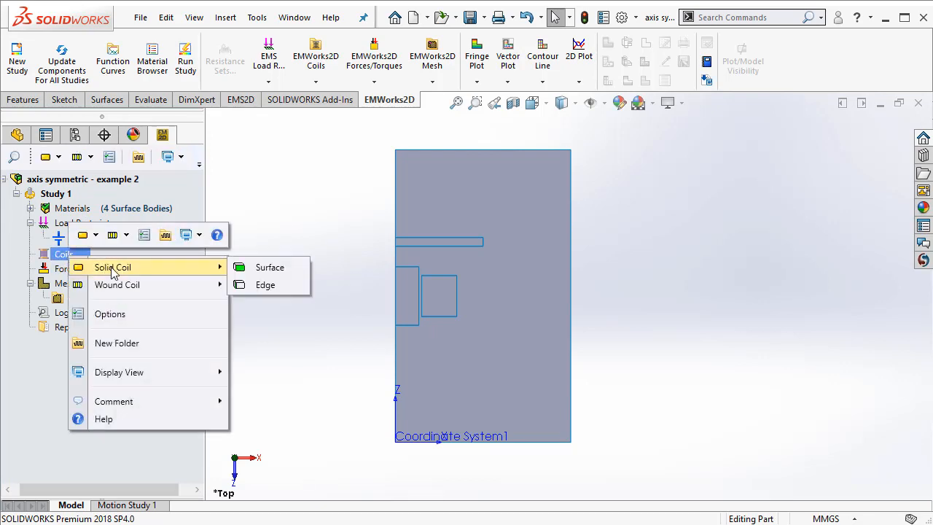
pyautogui.click(279, 268)
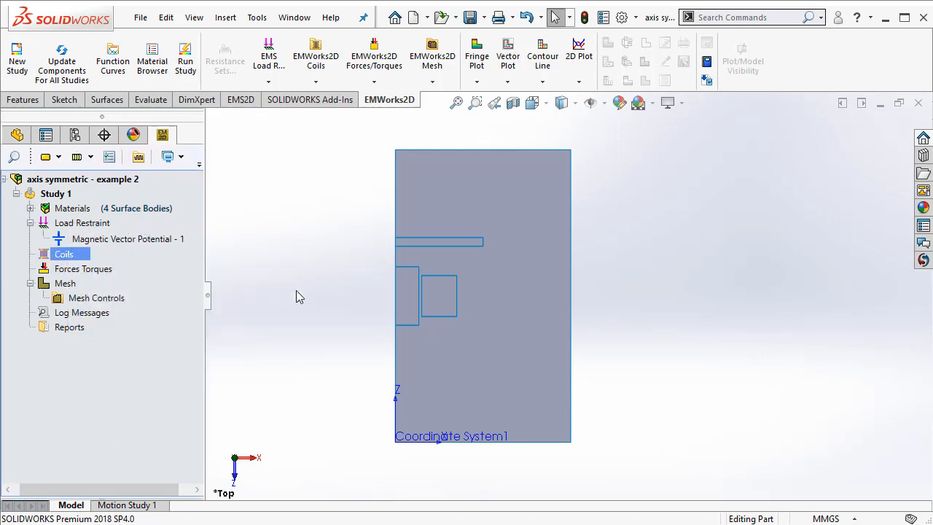
pyautogui.click(443, 296)
pyautogui.click(110, 207)
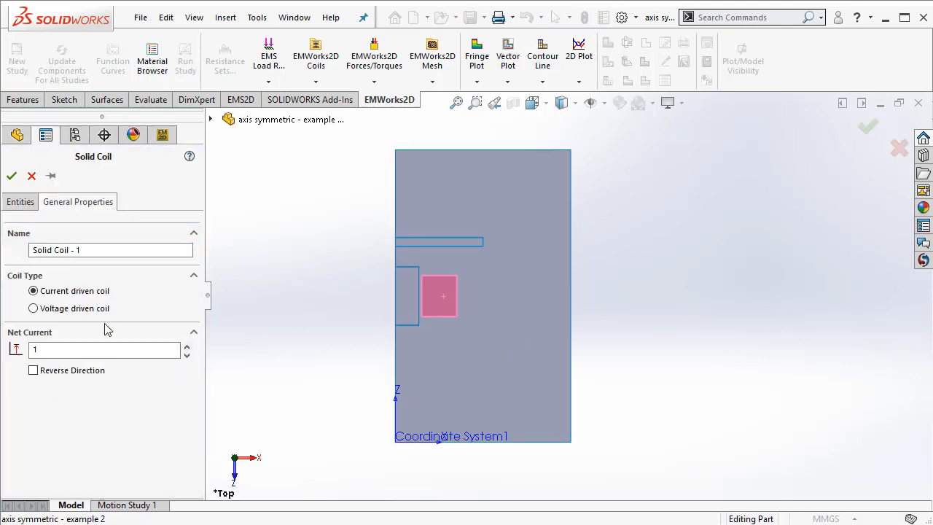
pyautogui.click(73, 348)
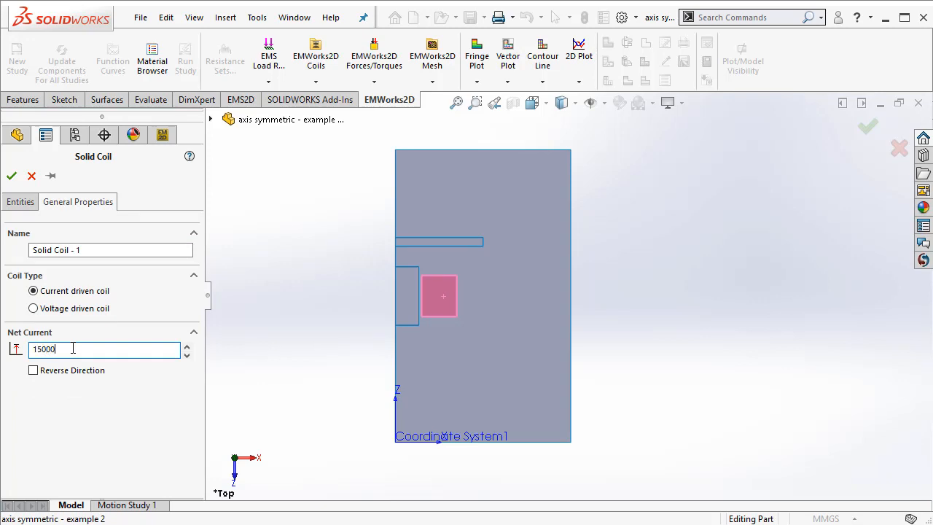
pyautogui.write('5000')
pyautogui.click(11, 175)
# Step: Add a Virtual Work force calculation on the thin steel plate above the coil
pyautogui.click(88, 284)
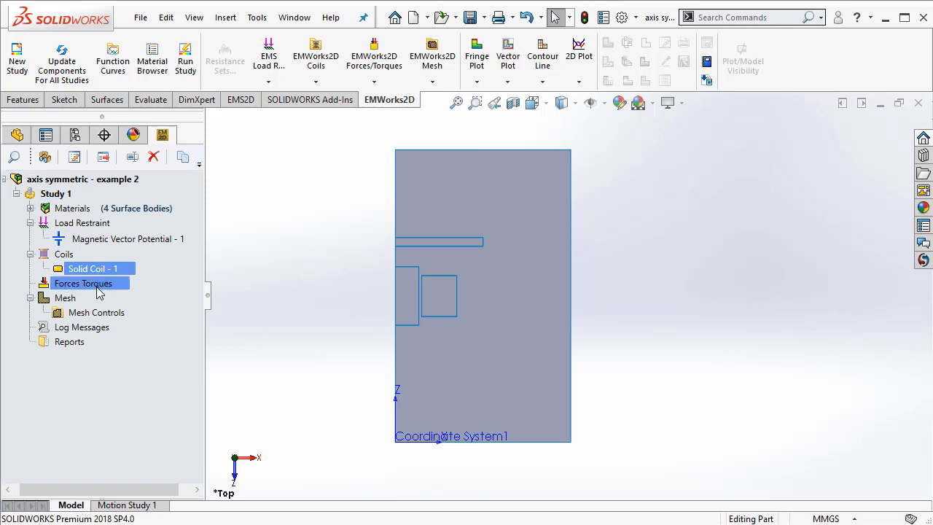
pyautogui.rightClick(95, 289)
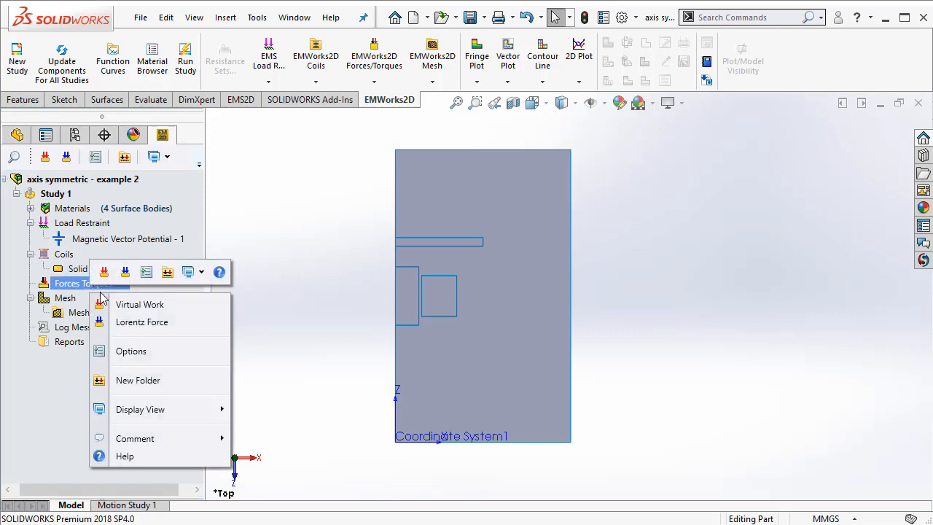
pyautogui.click(142, 309)
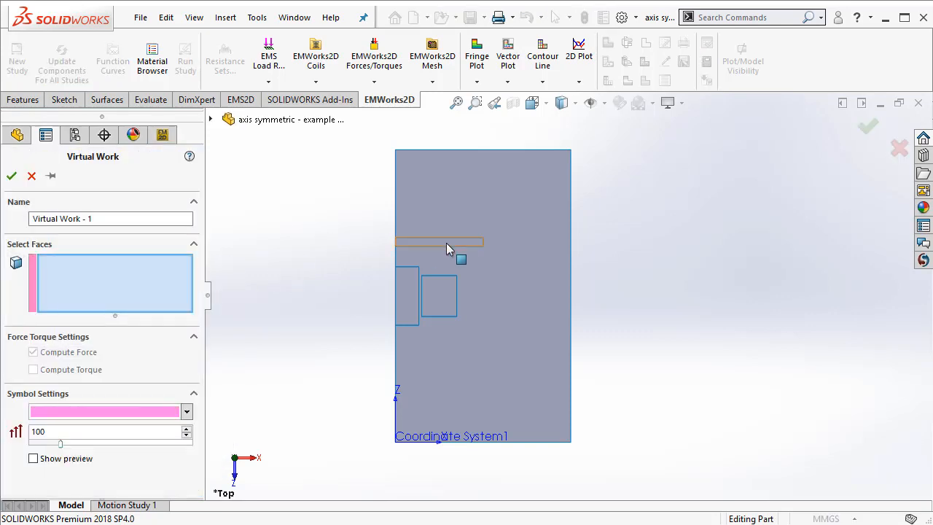
pyautogui.click(446, 241)
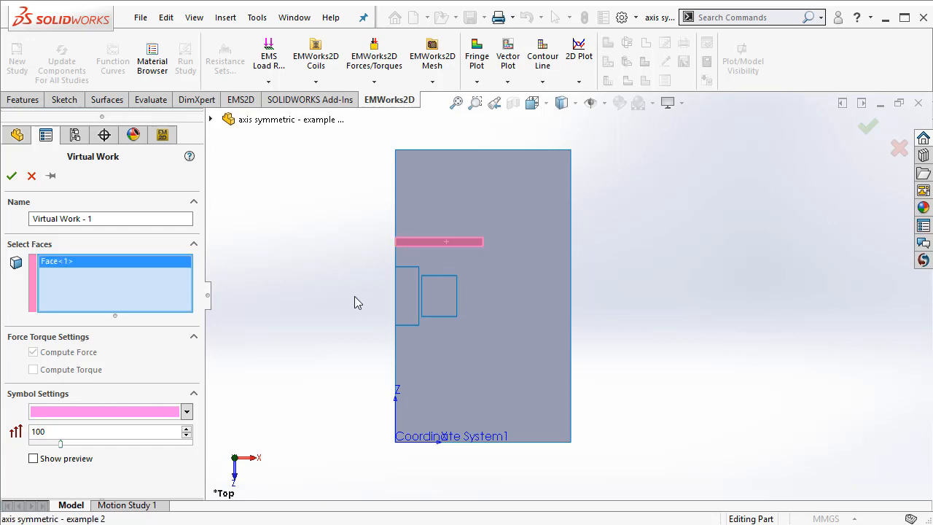
pyautogui.click(11, 177)
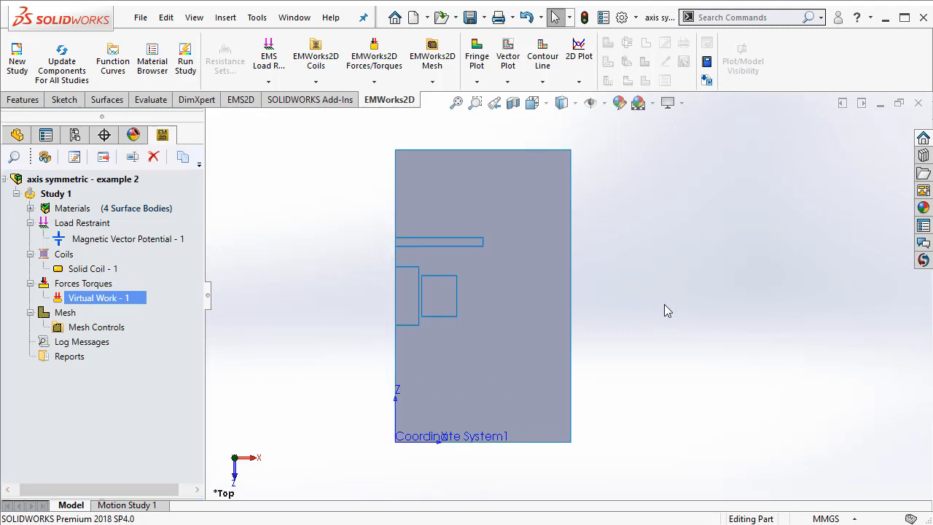
# Step: Mesh the model at the default density and element size, with the unlabelled numeric value in the mesh options set to 1.1
pyautogui.click(65, 313)
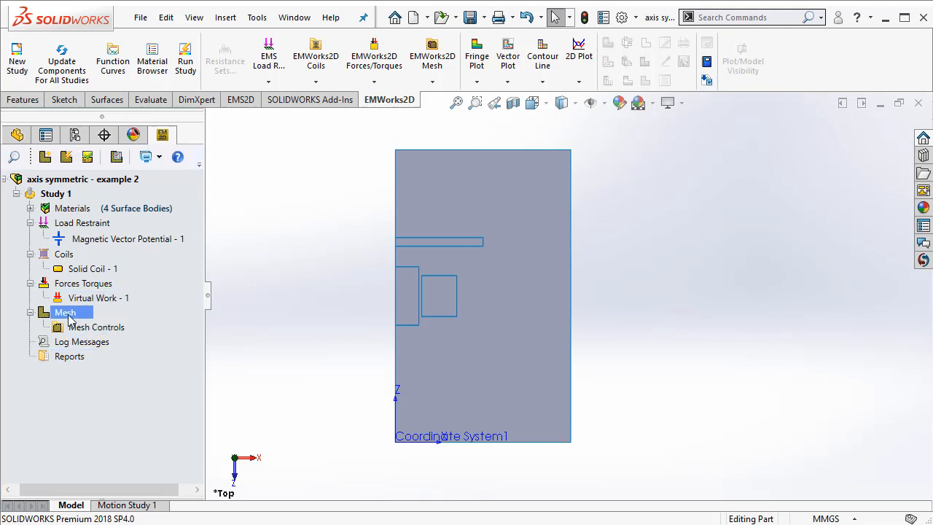
pyautogui.rightClick(67, 313)
pyautogui.click(121, 331)
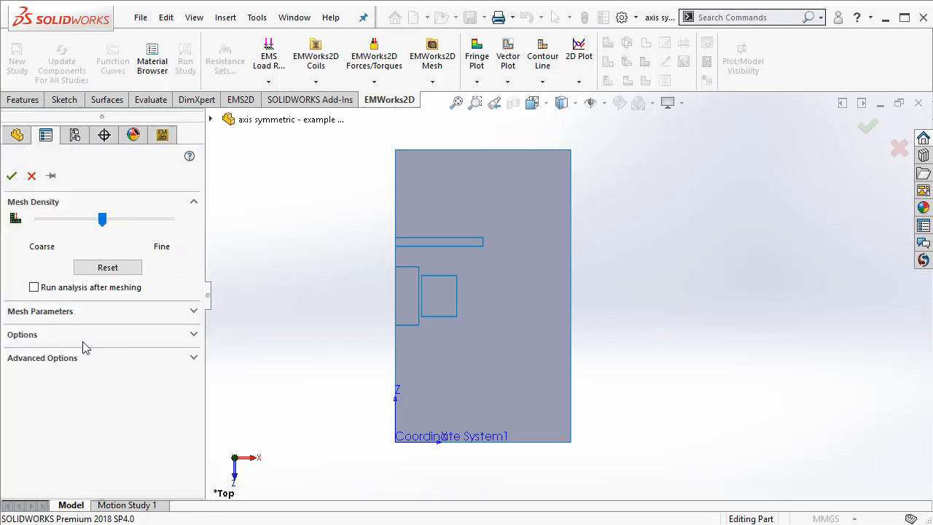
pyautogui.click(73, 314)
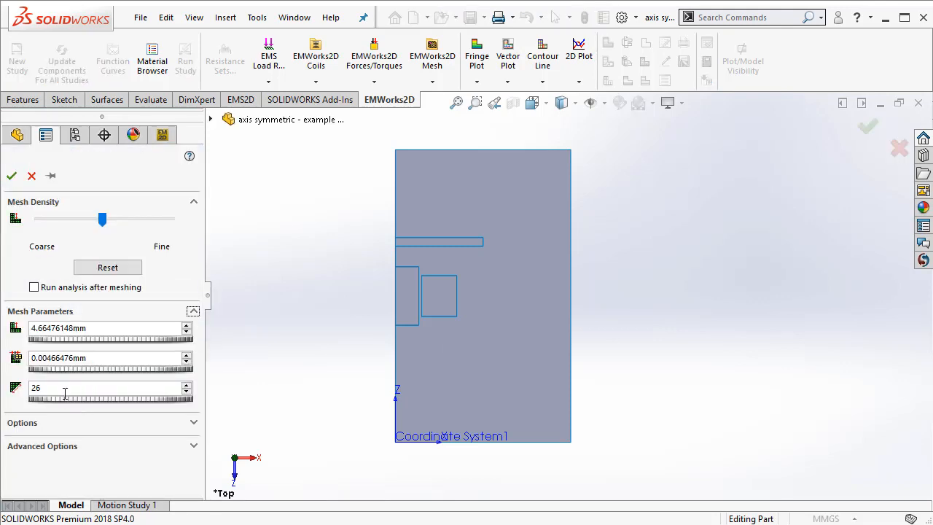
pyautogui.click(73, 423)
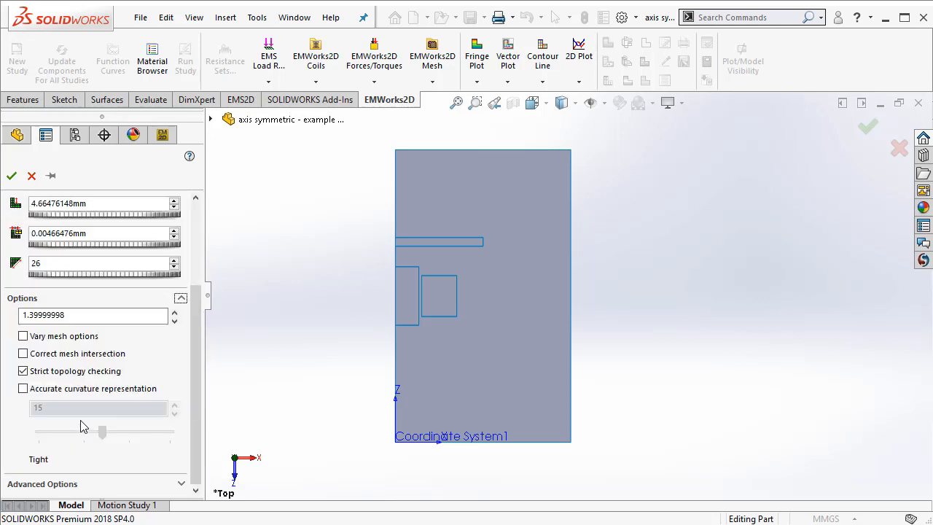
pyautogui.doubleClick(73, 314)
pyautogui.write('1.1')
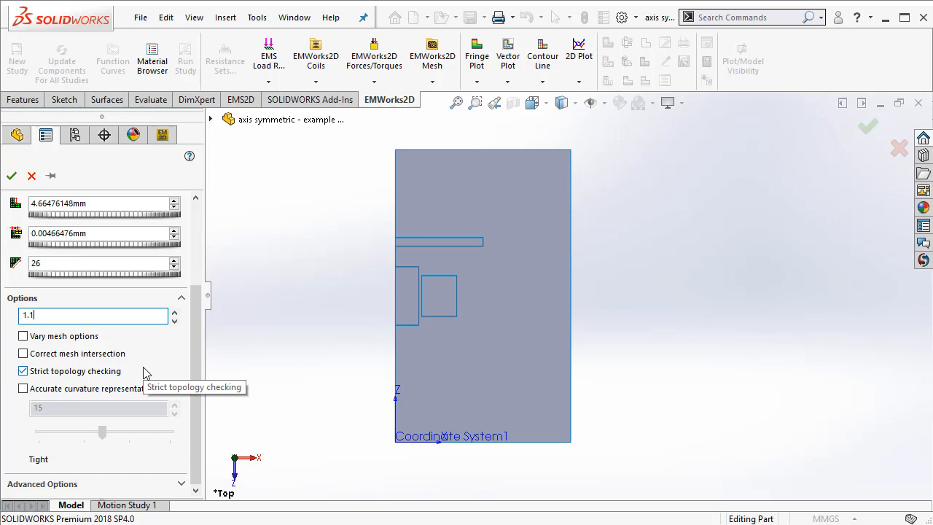
pyautogui.scroll(1, 196, 306)
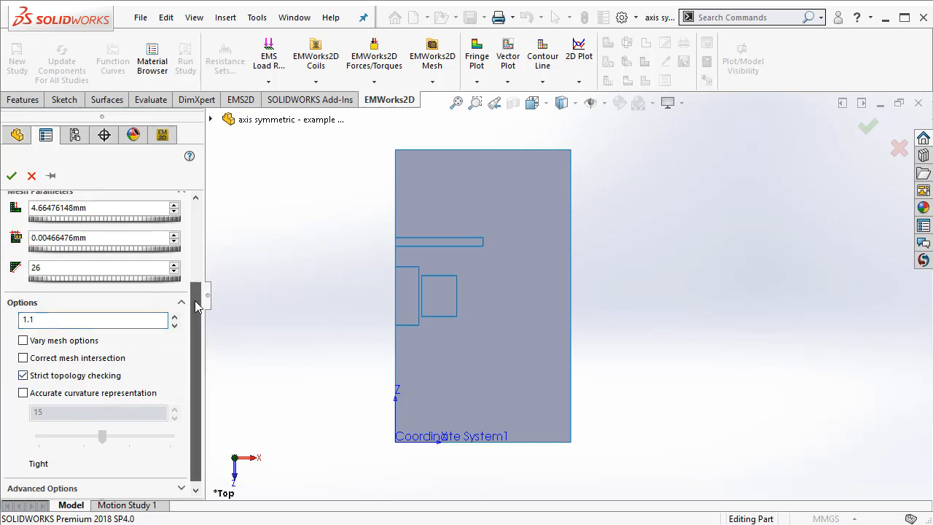
pyautogui.scroll(3, 195, 306)
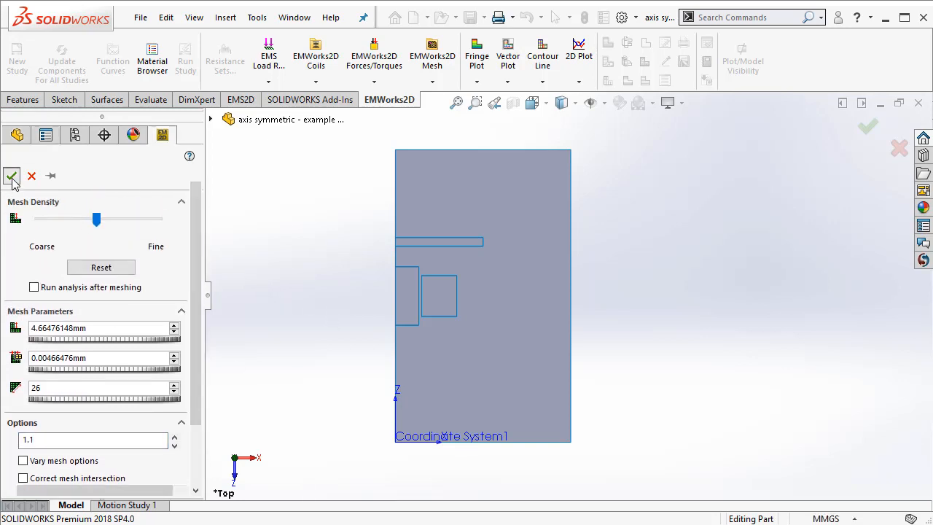
pyautogui.click(11, 177)
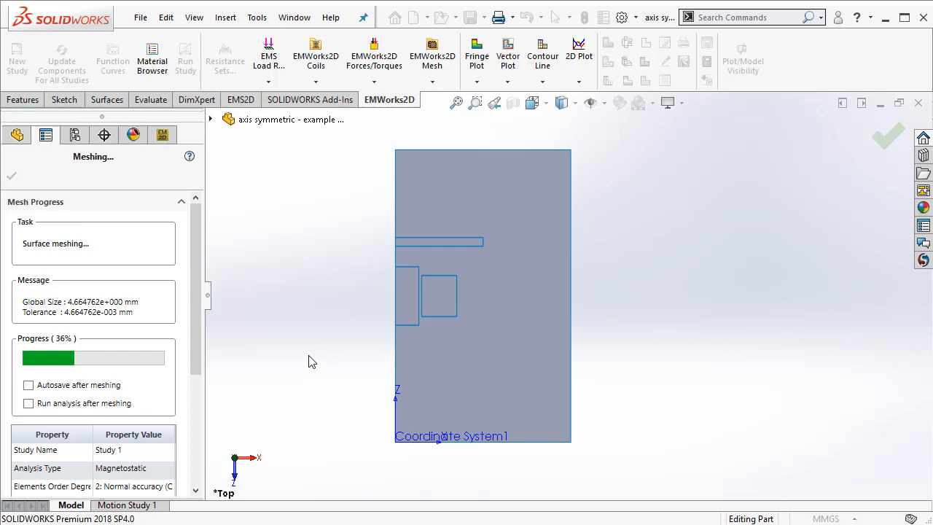
# Step: Inspect the mesh around the core and coil, and run Study 1
pyautogui.scroll(-3, 410, 303)
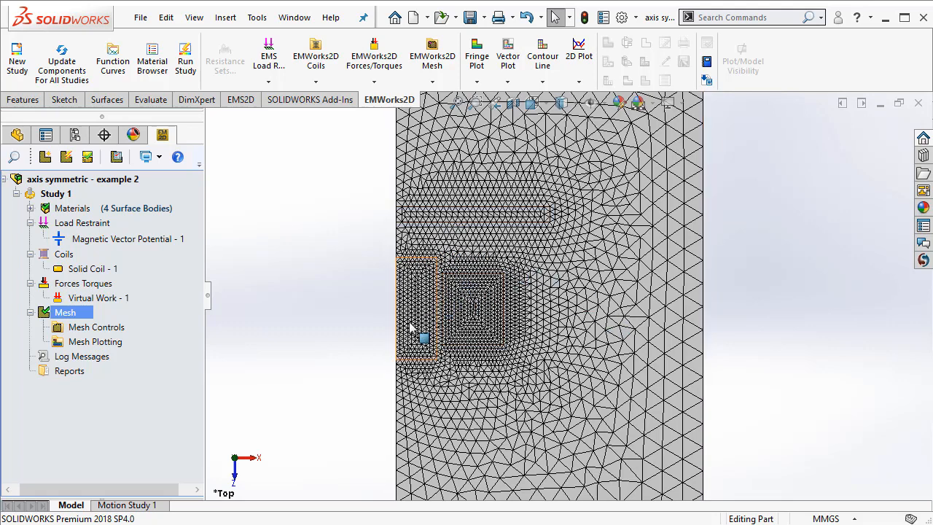
pyautogui.press('f')
pyautogui.click(56, 194)
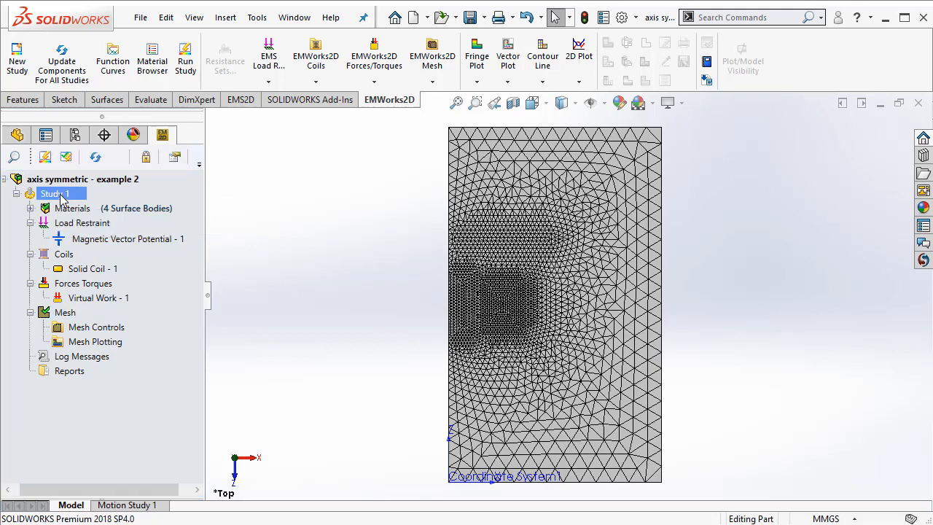
pyautogui.rightClick(62, 195)
pyautogui.click(94, 202)
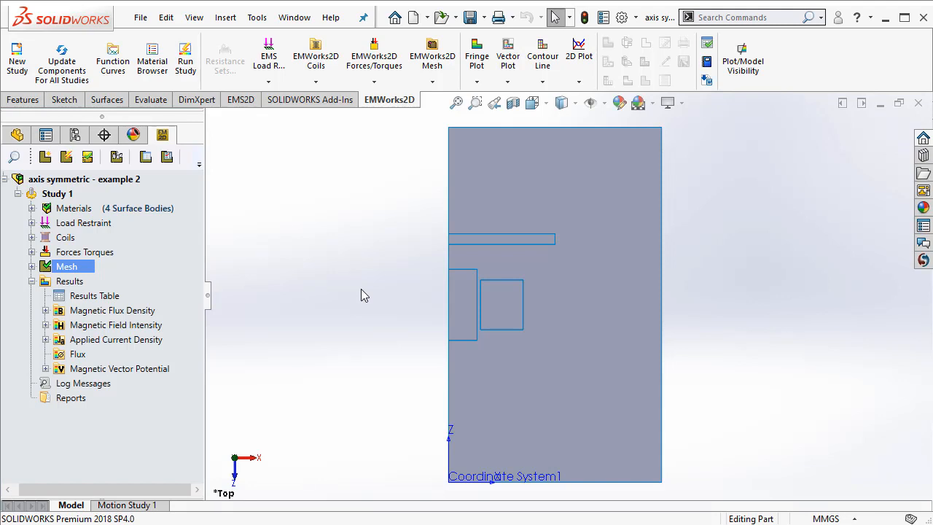
# Step: Display the resultant magnetic flux density of Study 1 as a continuous fringe plot in Tesla
pyautogui.click(45, 311)
pyautogui.click(97, 327)
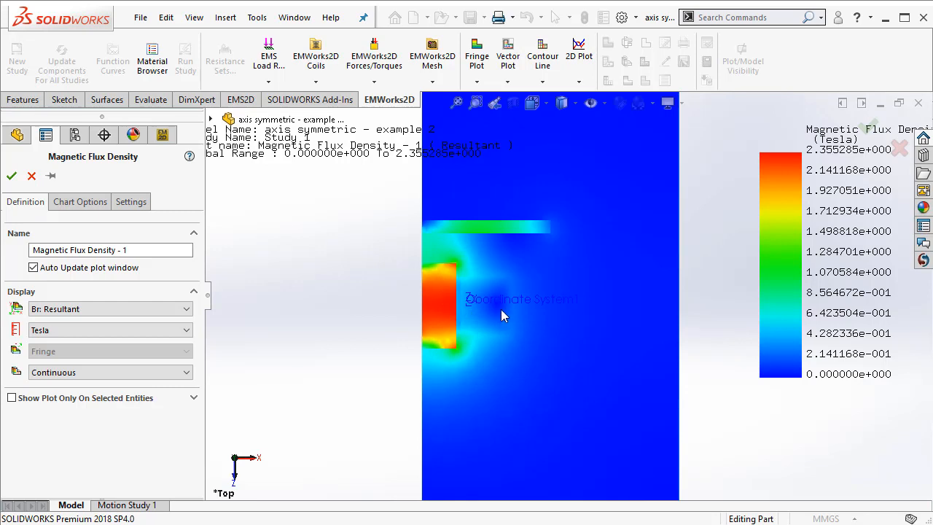
pyautogui.click(11, 175)
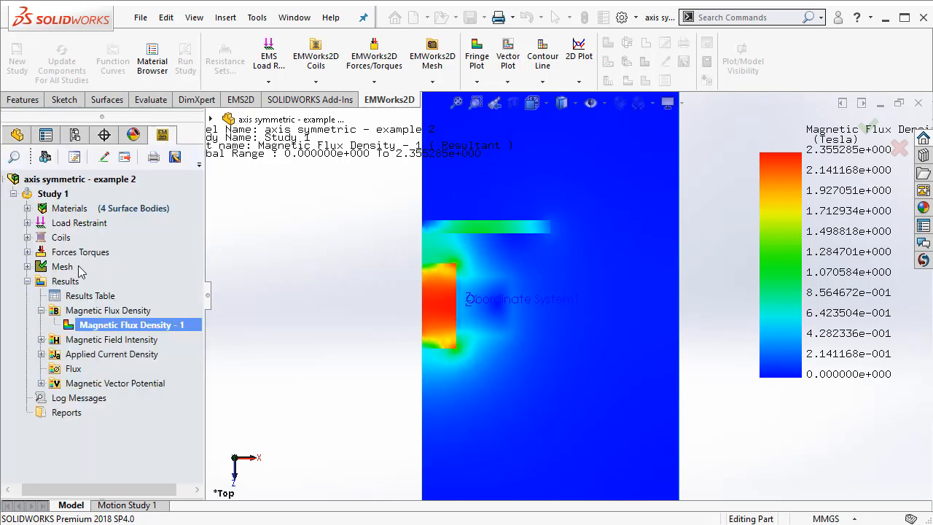
# Step: Add an unclipped vector plot of the resultant magnetic flux density
pyautogui.rightClick(104, 311)
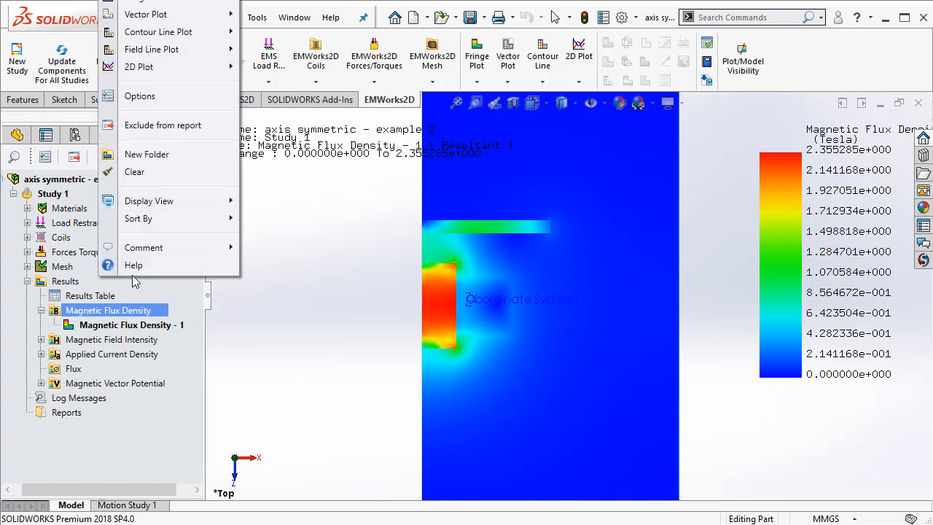
pyautogui.moveTo(164, 18)
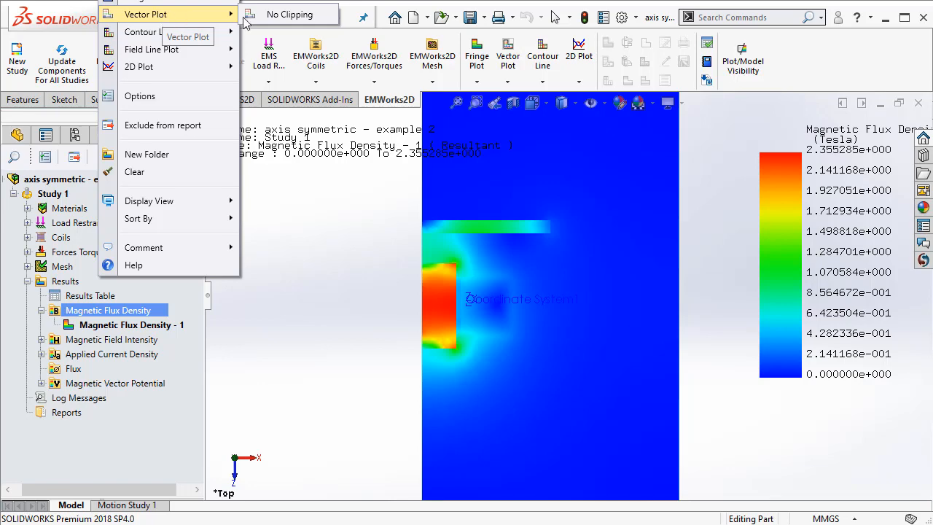
pyautogui.click(284, 15)
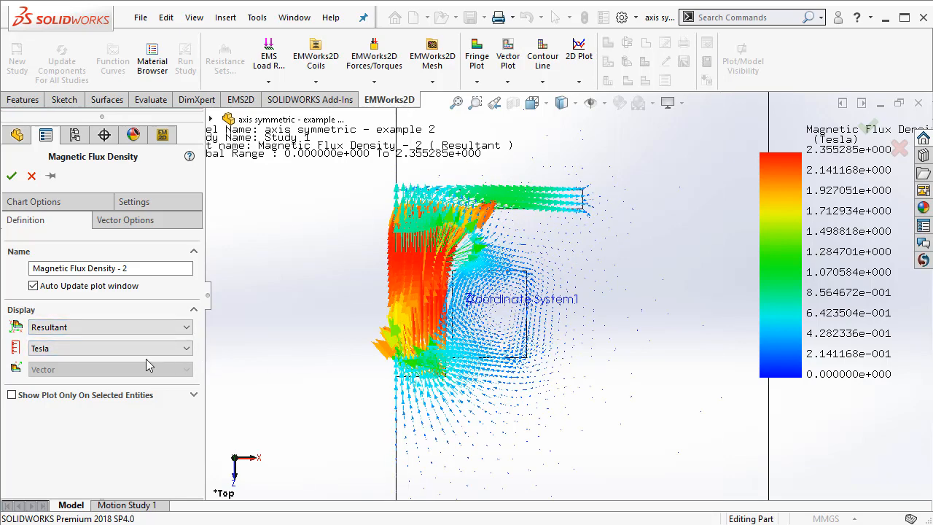
# Step: Set the flux density plot's vector size to 80, preview constant-size vectors, and accept the plot with constant vector size off
pyautogui.click(137, 221)
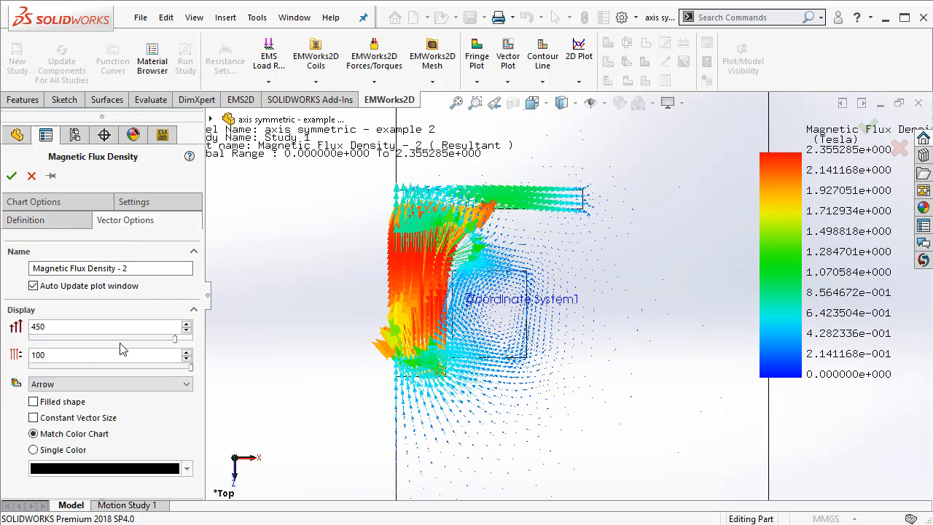
pyautogui.click(126, 340)
pyautogui.moveTo(123, 343); pyautogui.dragTo(57, 342)
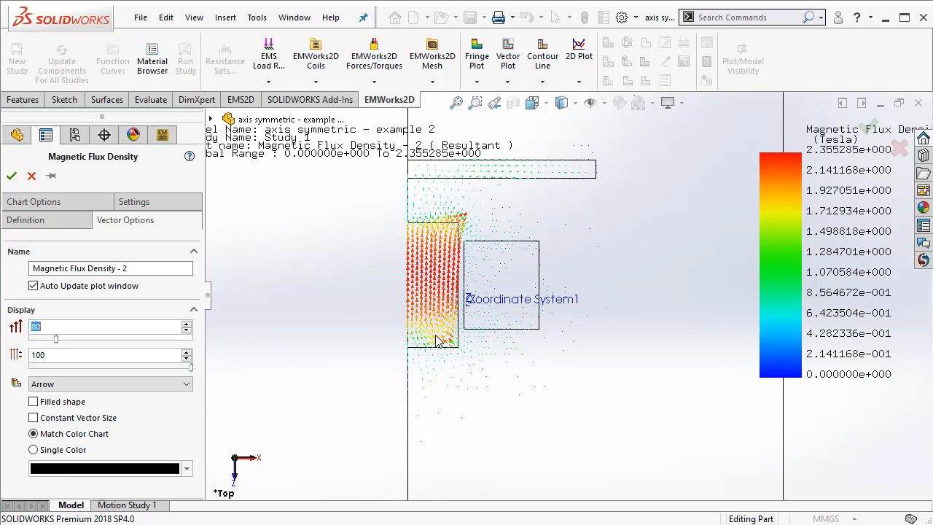
pyautogui.click(76, 422)
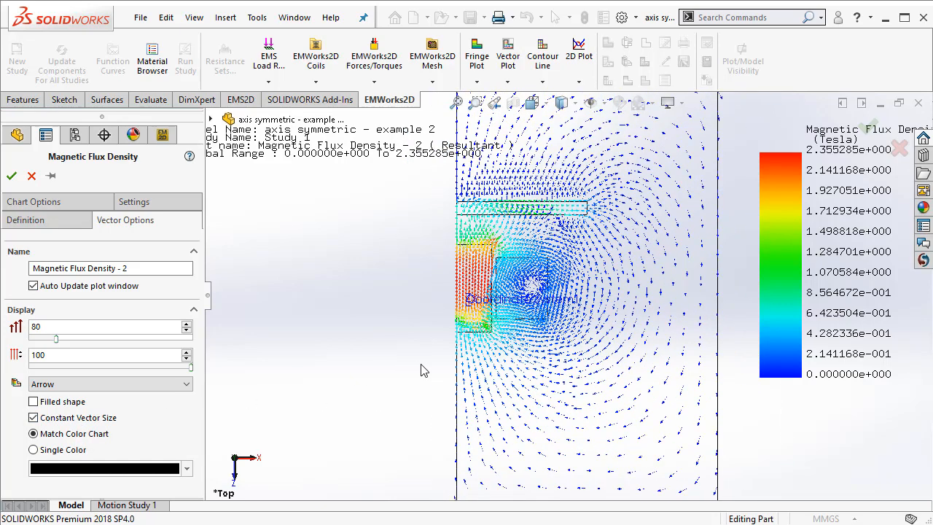
pyautogui.scroll(-3, 616, 232)
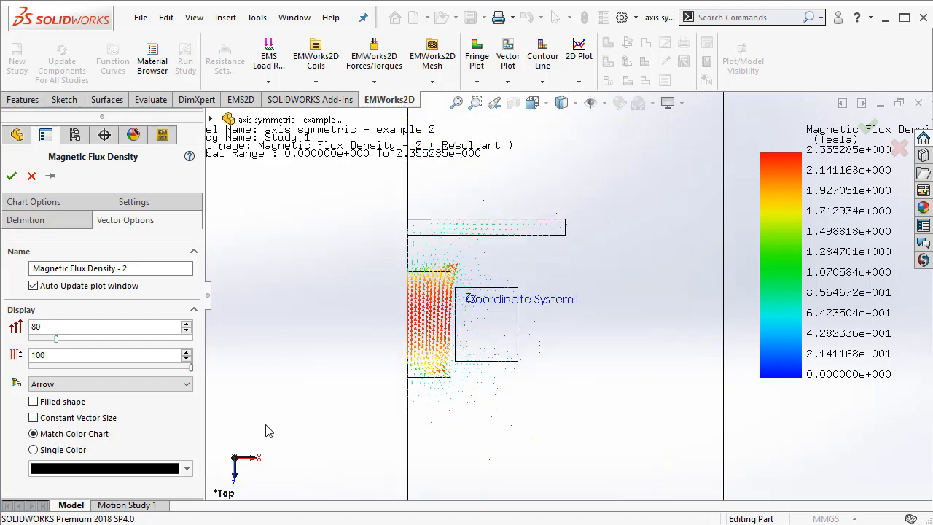
pyautogui.click(12, 175)
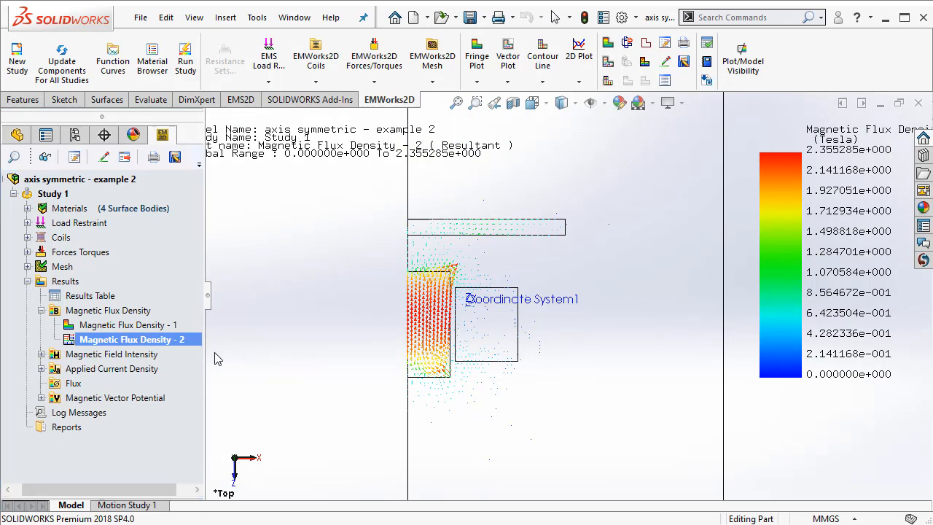
# Step: Display the resultant Magnetic Field Intensity - 1 plot
pyautogui.click(40, 354)
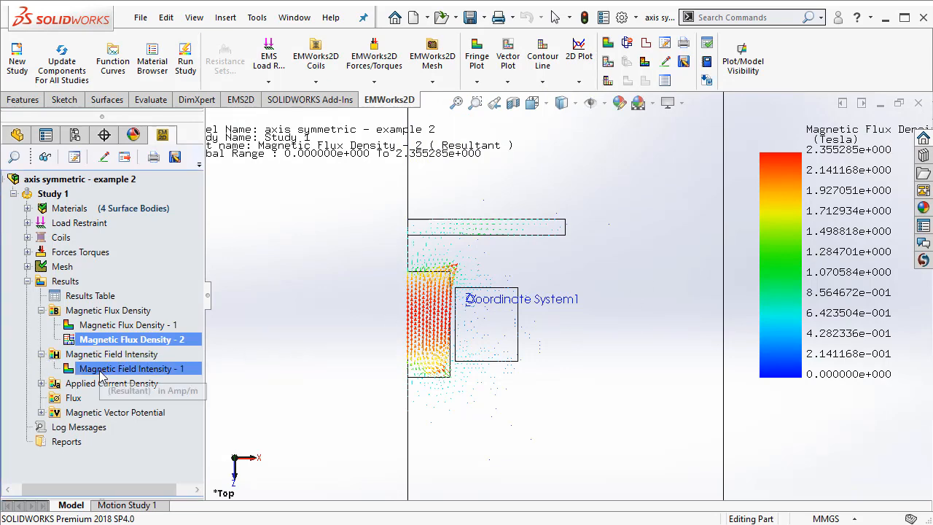
pyautogui.doubleClick(102, 369)
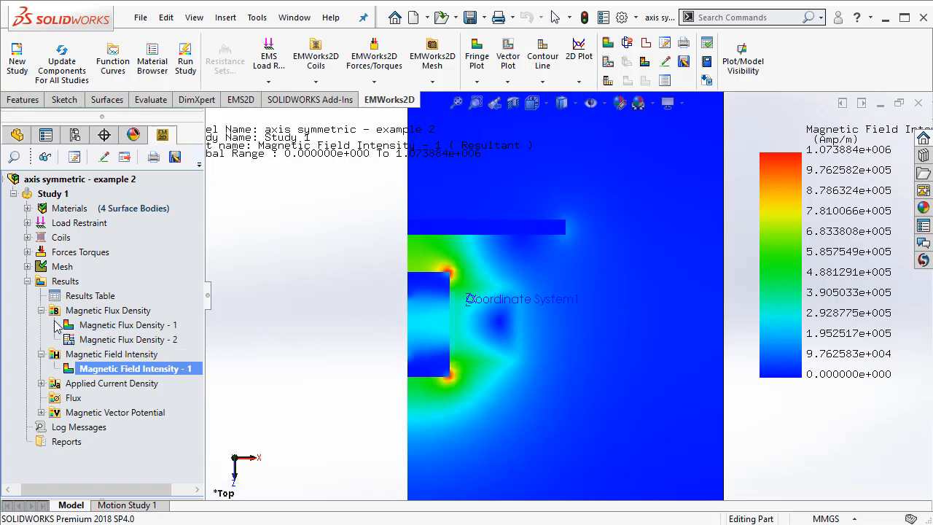
# Step: Change the format of the Magnetic Vector Potential - 1 plot to contour lines and view the whole field pattern
pyautogui.click(41, 413)
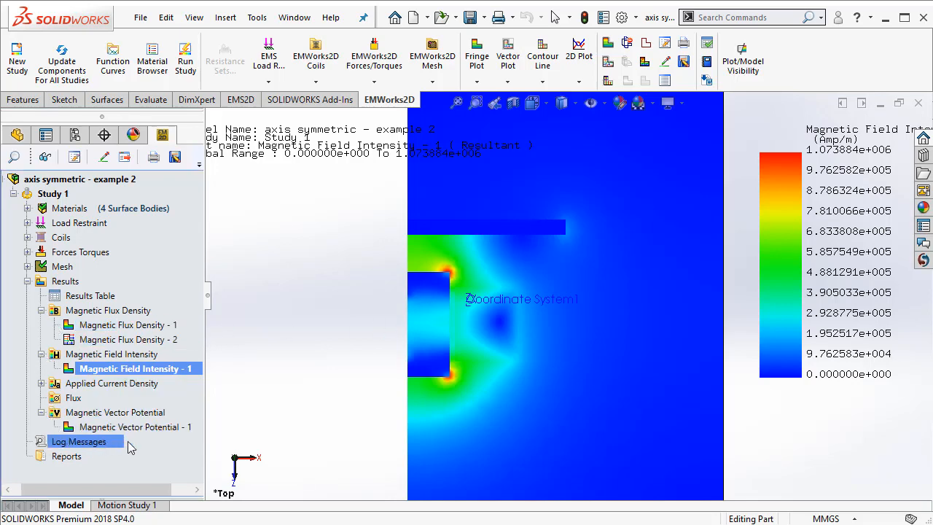
pyautogui.click(141, 429)
pyautogui.rightClick(141, 429)
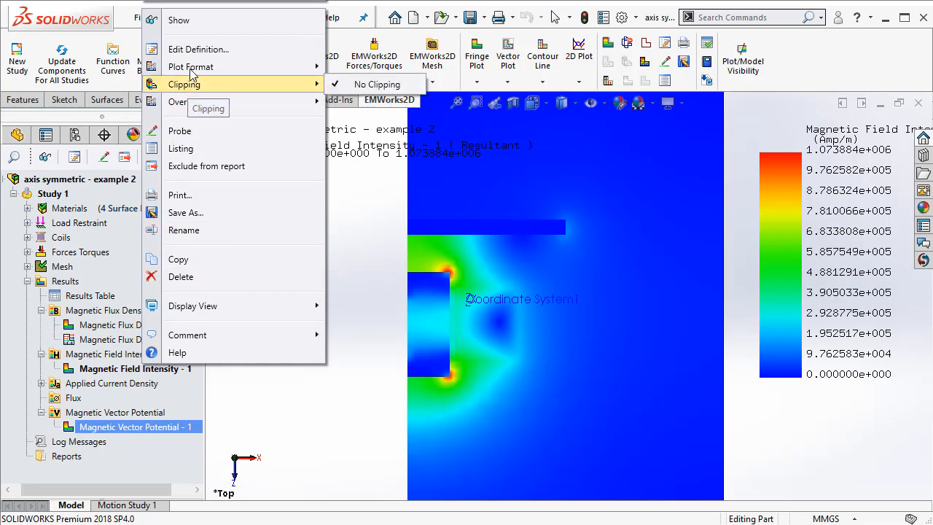
pyautogui.moveTo(191, 68)
pyautogui.click(368, 83)
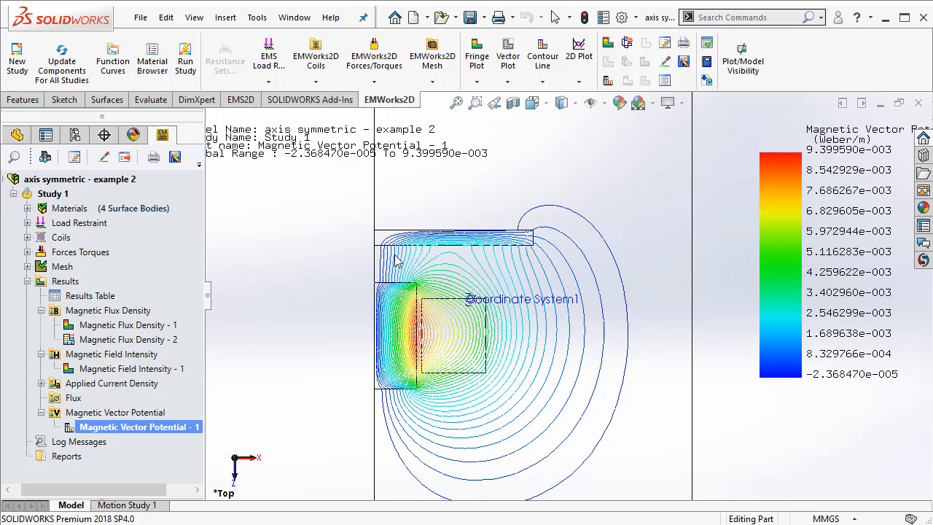
pyautogui.scroll(2, 537, 331)
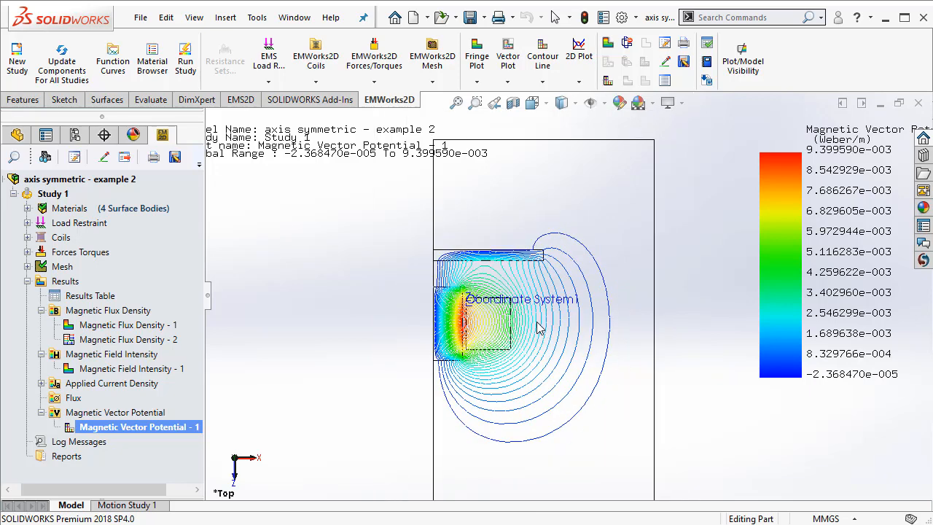
# Step: Read the Virtual Work force Fz on the plate in the results table, compare it with the contour lines, and close the table
pyautogui.doubleClick(112, 298)
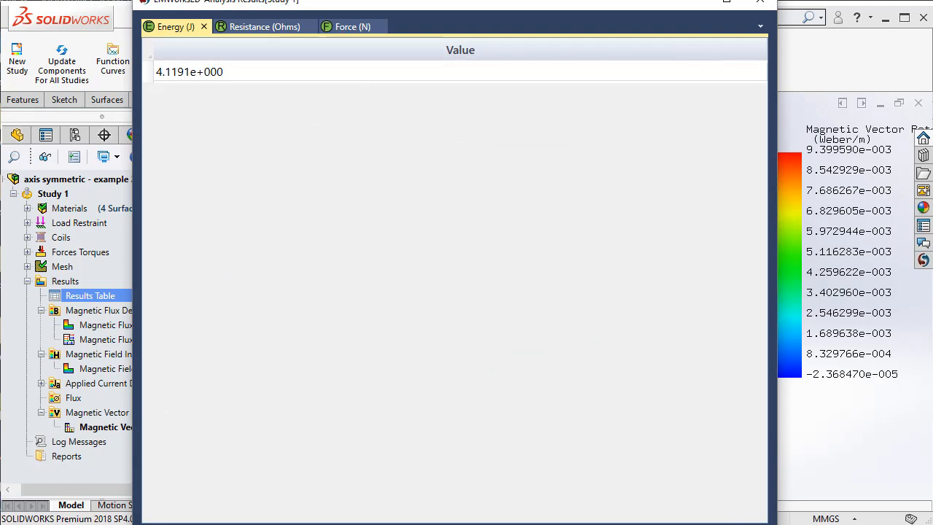
pyautogui.moveTo(775, 524); pyautogui.dragTo(649, 235)
pyautogui.moveTo(348, 6); pyautogui.dragTo(259, 110)
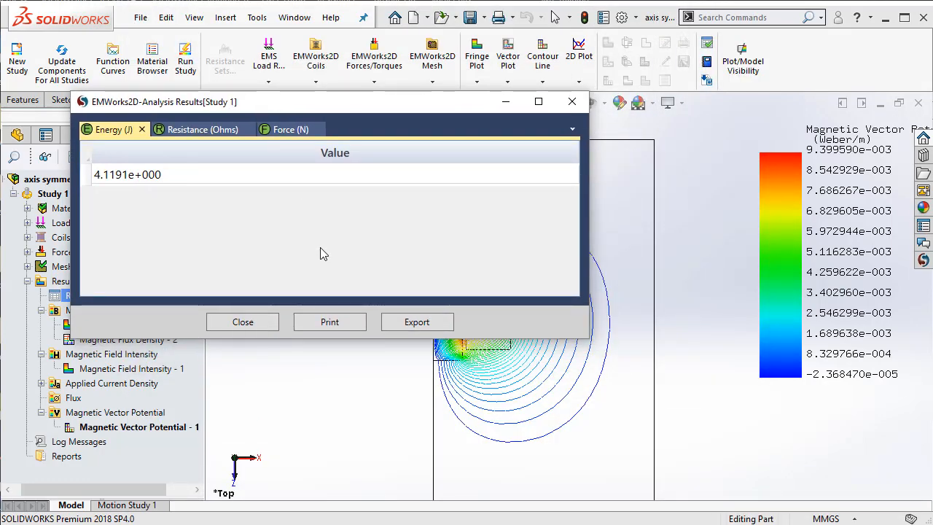
pyautogui.click(291, 138)
pyautogui.click(250, 178)
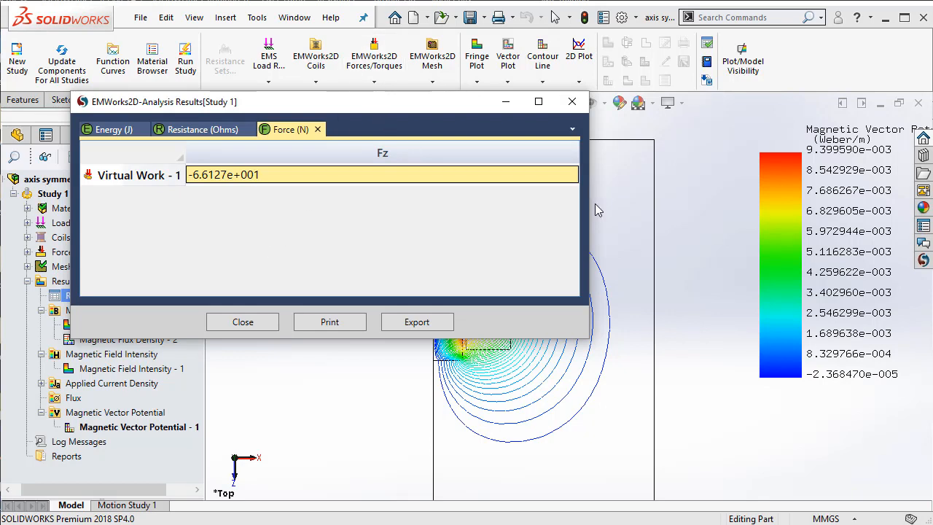
pyautogui.moveTo(589, 208); pyautogui.dragTo(409, 217)
pyautogui.scroll(2, 427, 416)
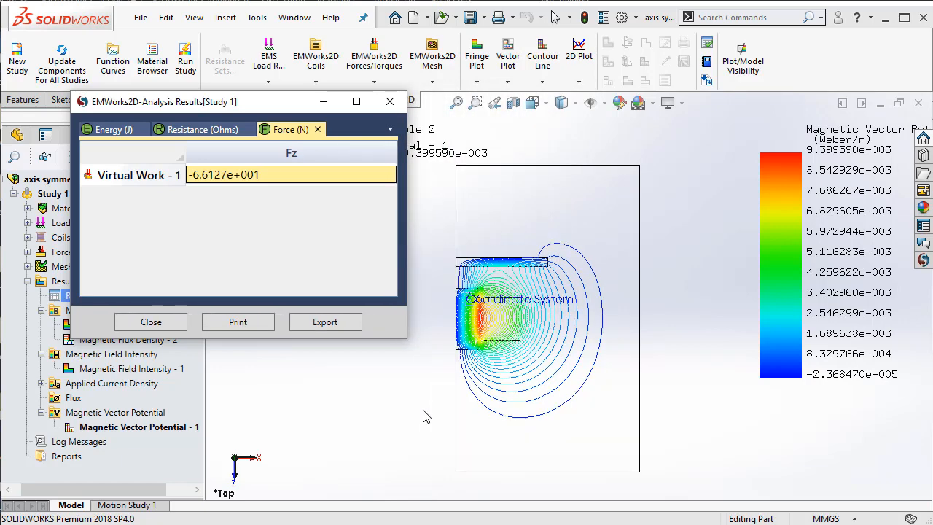
pyautogui.scroll(-6, 501, 321)
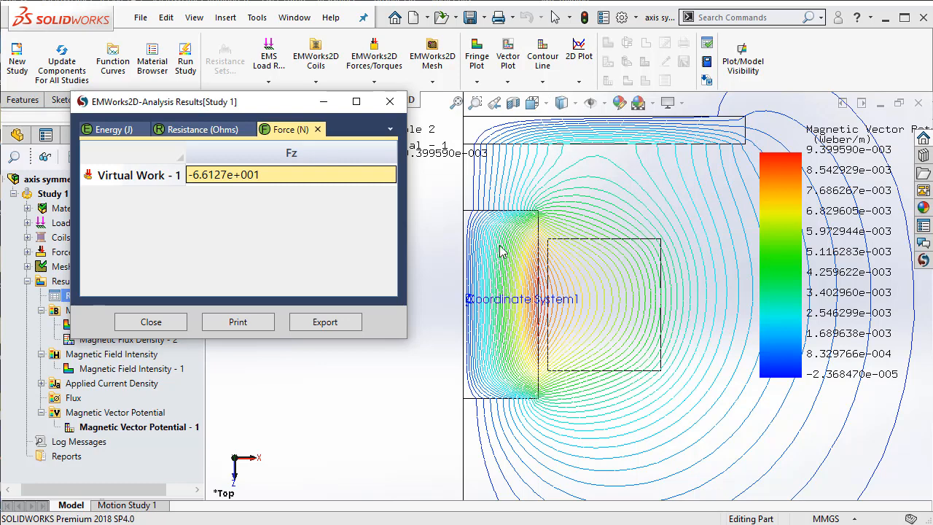
pyautogui.click(150, 321)
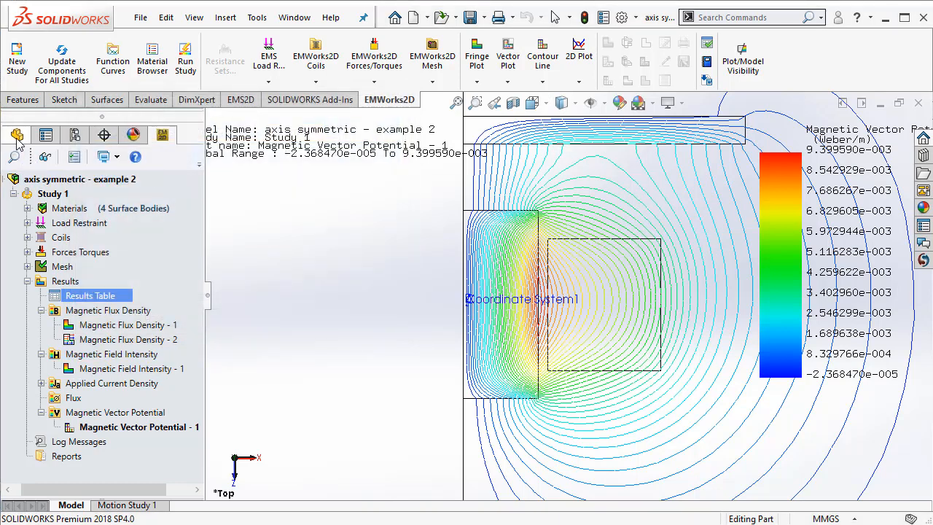
# Step: Return to the model and examine the Z direction of Coordinate System1 relative to the plate, core and coil
pyautogui.click(17, 135)
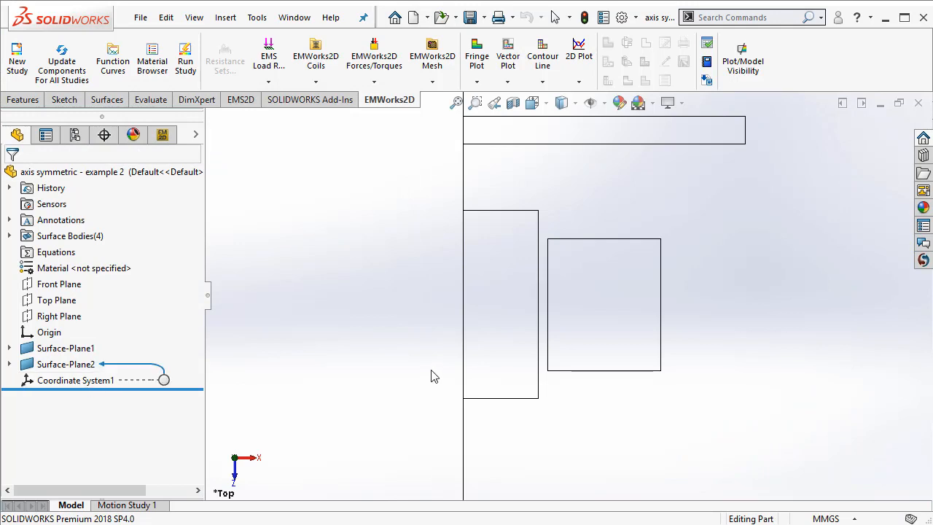
pyautogui.scroll(9, 435, 374)
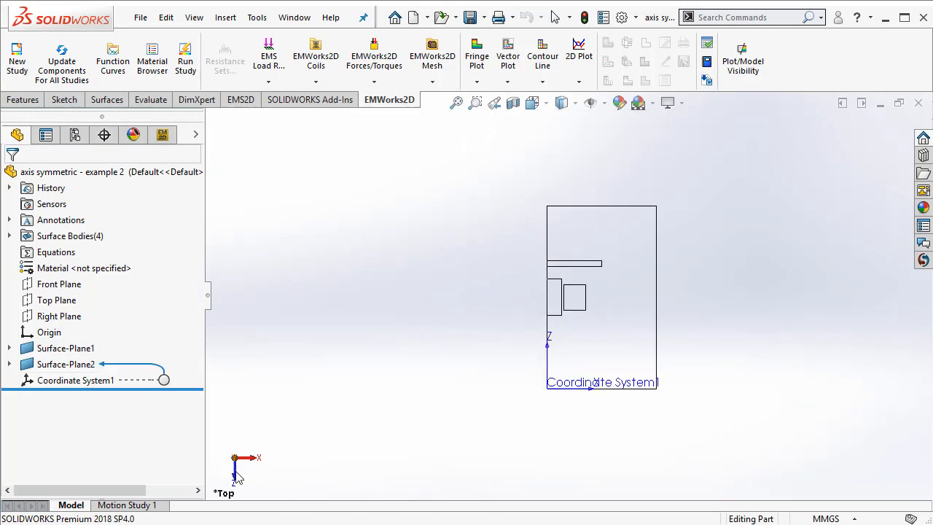
pyautogui.scroll(-6, 575, 386)
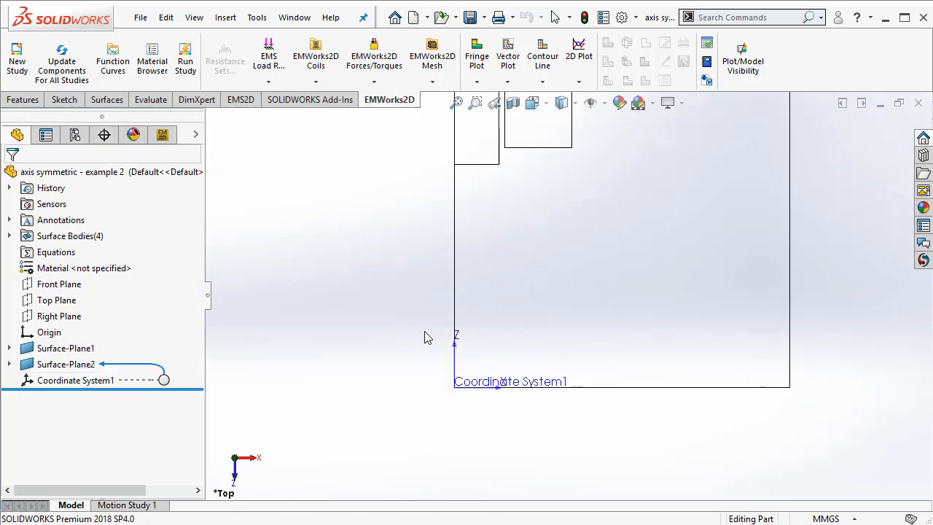
pyautogui.scroll(-1, 474, 379)
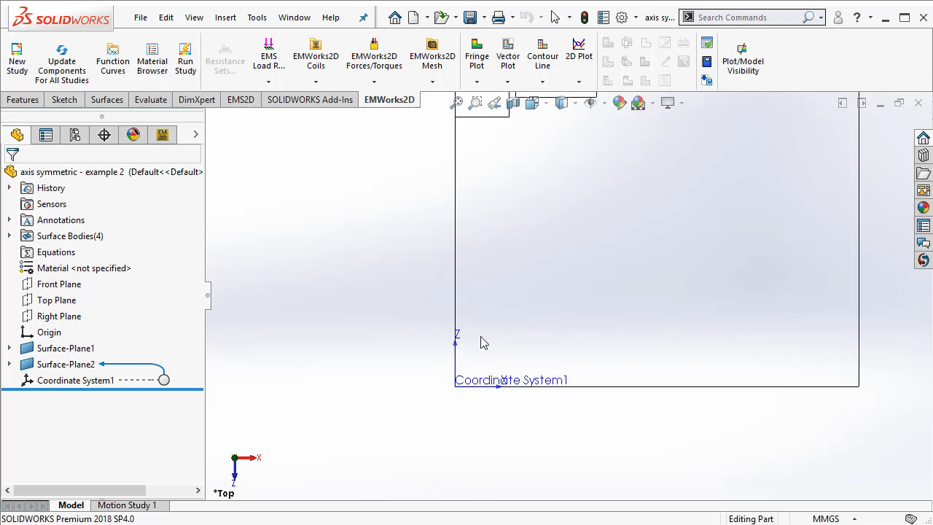
pyautogui.scroll(5, 568, 306)
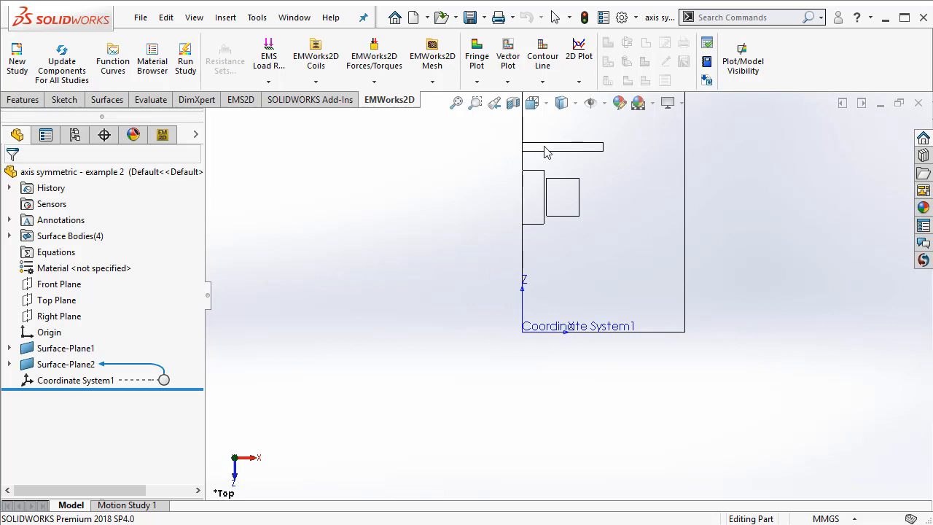
pyautogui.scroll(-3, 777, 184)
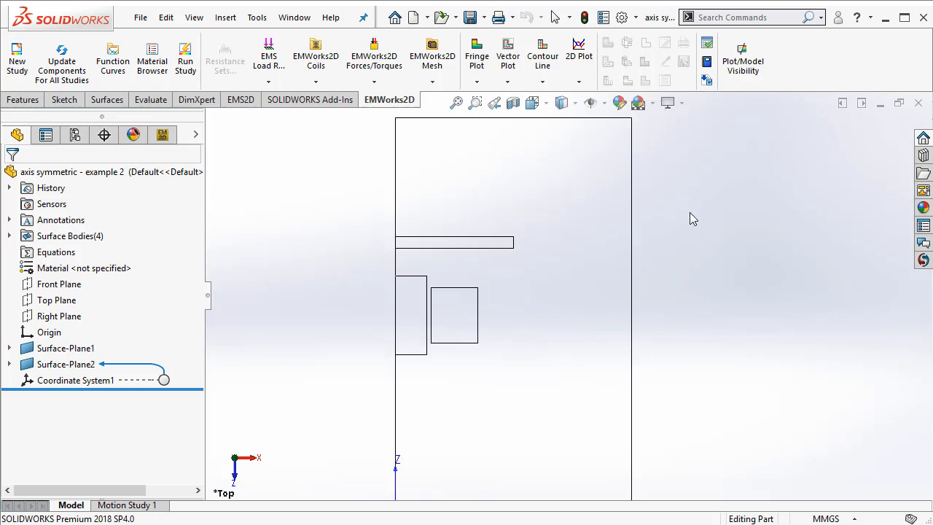